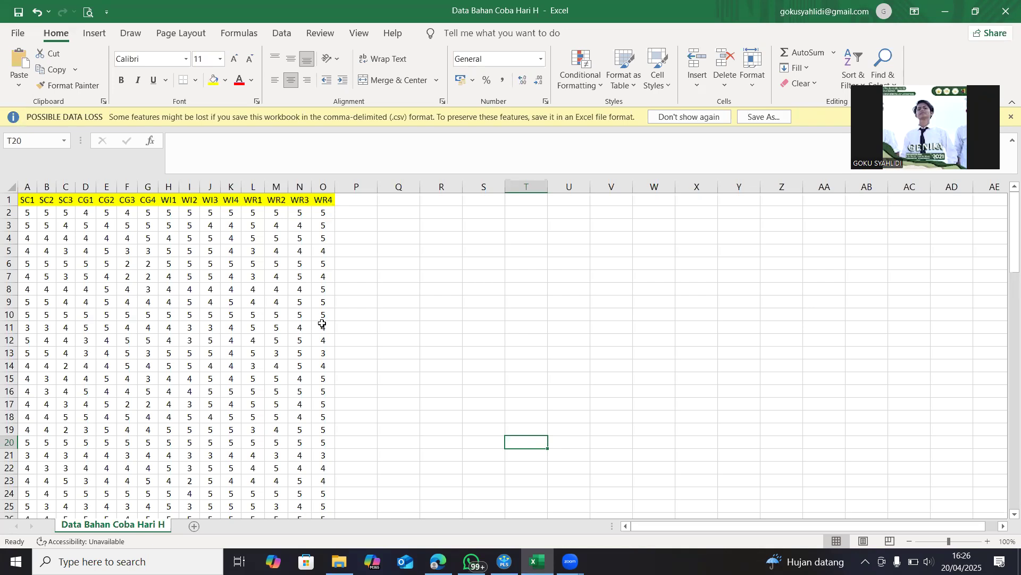
Check the CSV (Comma delimited) file type for saving the workbook in the Riset With Jess folder, without saving it
left_click(393, 315)
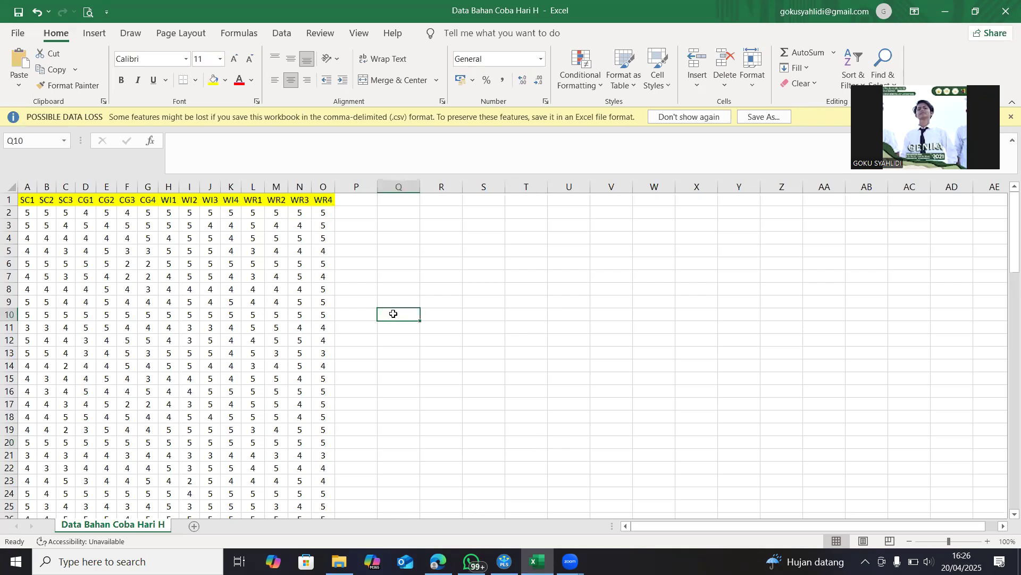
left_click(18, 34)
left_click(43, 211)
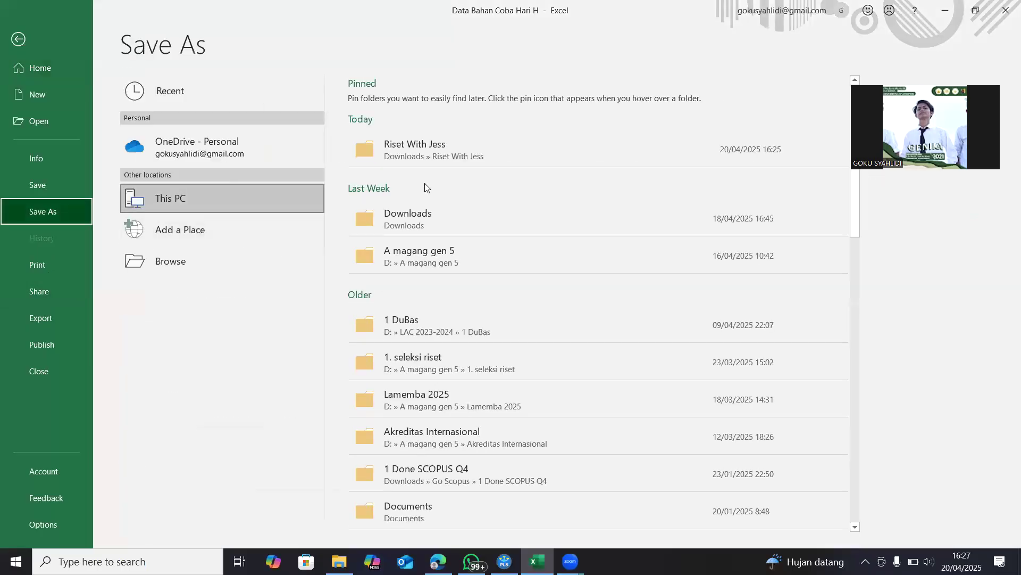
left_click(467, 155)
left_click(215, 245)
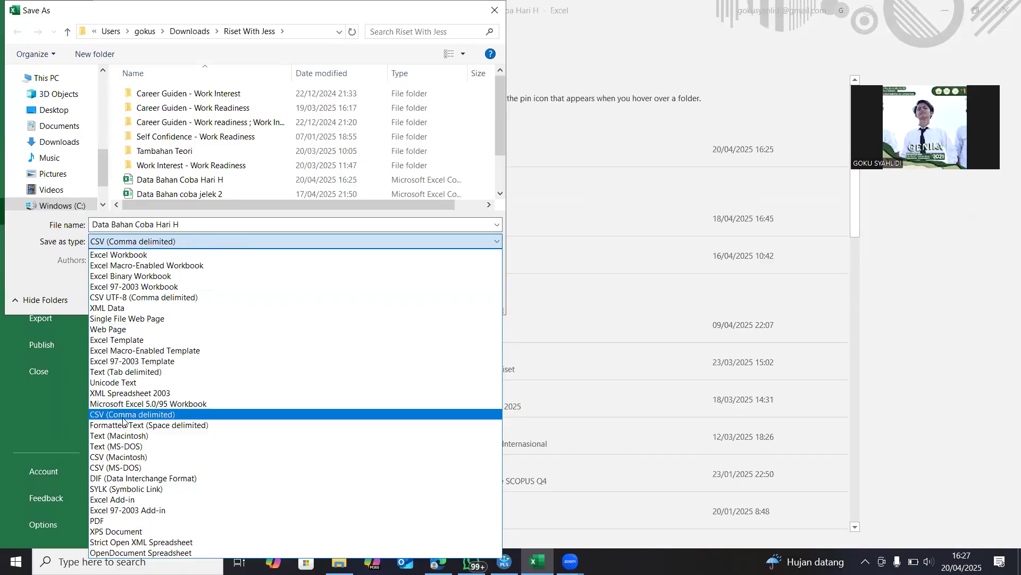
left_click(923, 301)
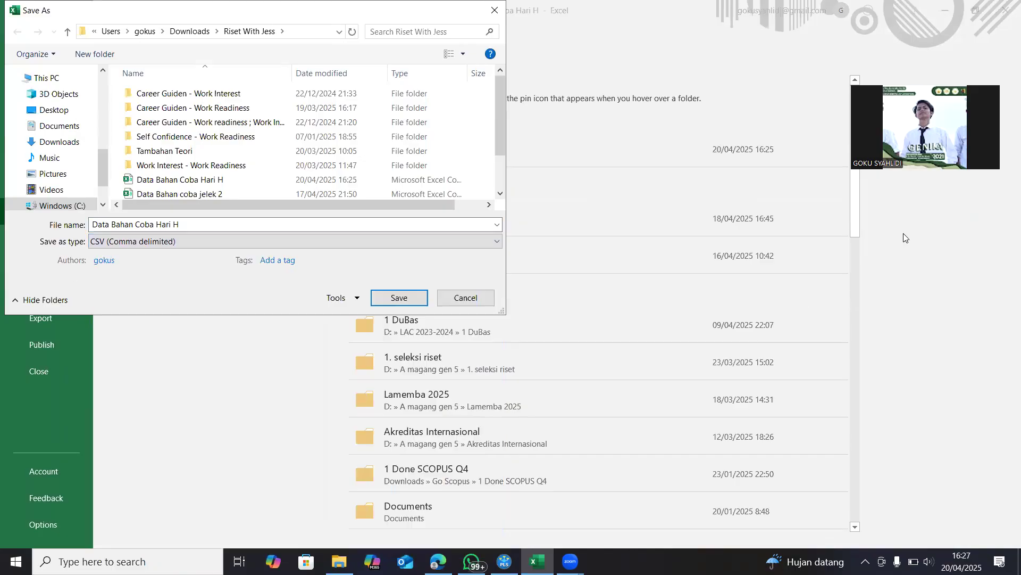
left_click(489, 11)
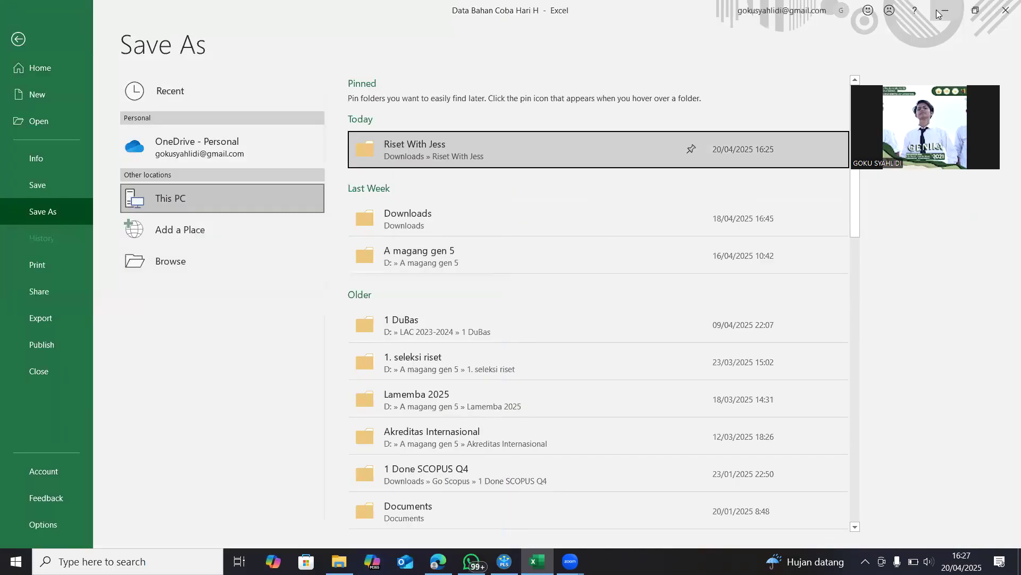
Switch to SmartPLS 4 and create a new project named with the owner's first name
left_click(937, 9)
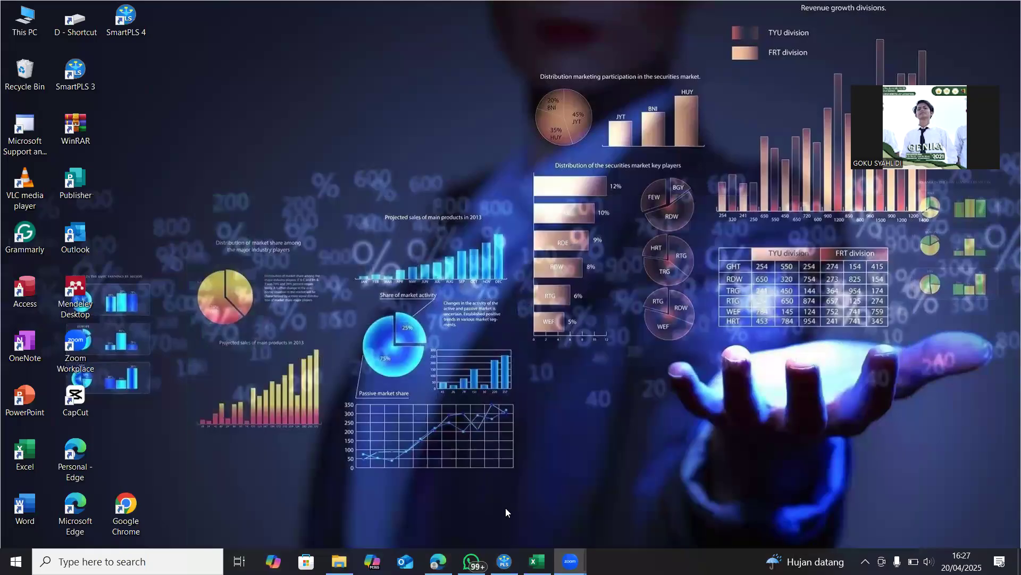
left_click(504, 562)
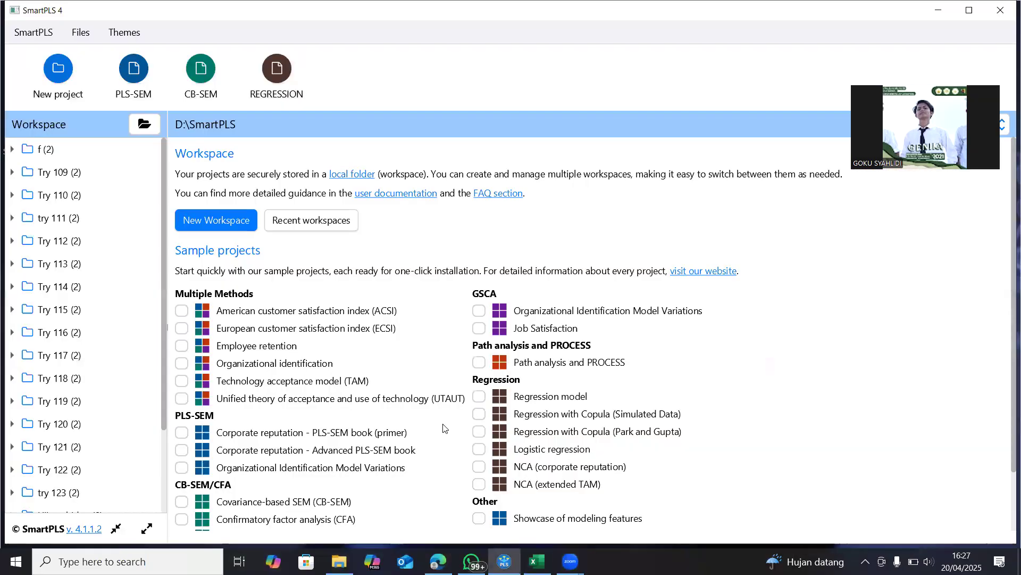
left_click(57, 73)
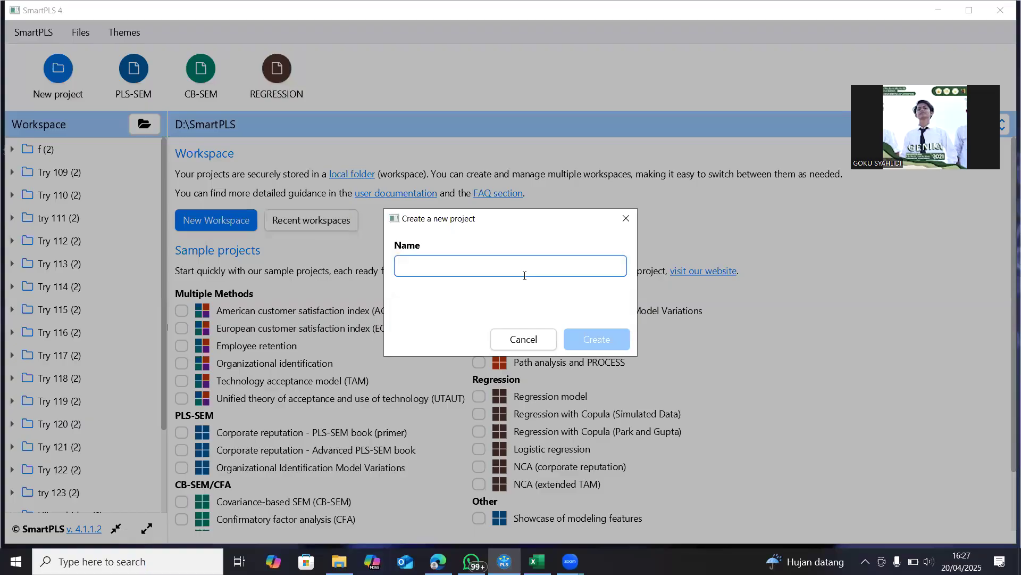
type("goku")
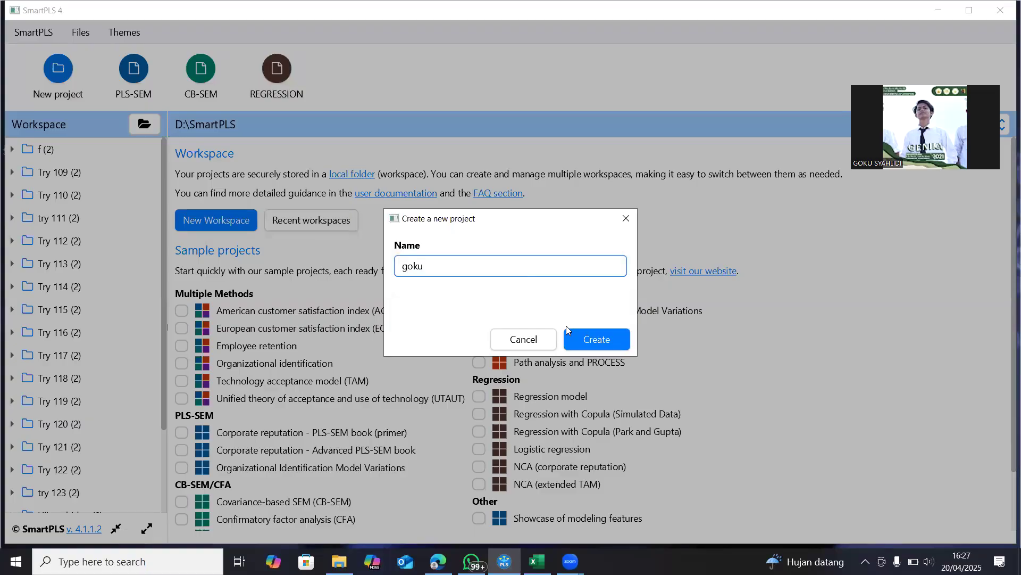
left_click(597, 341)
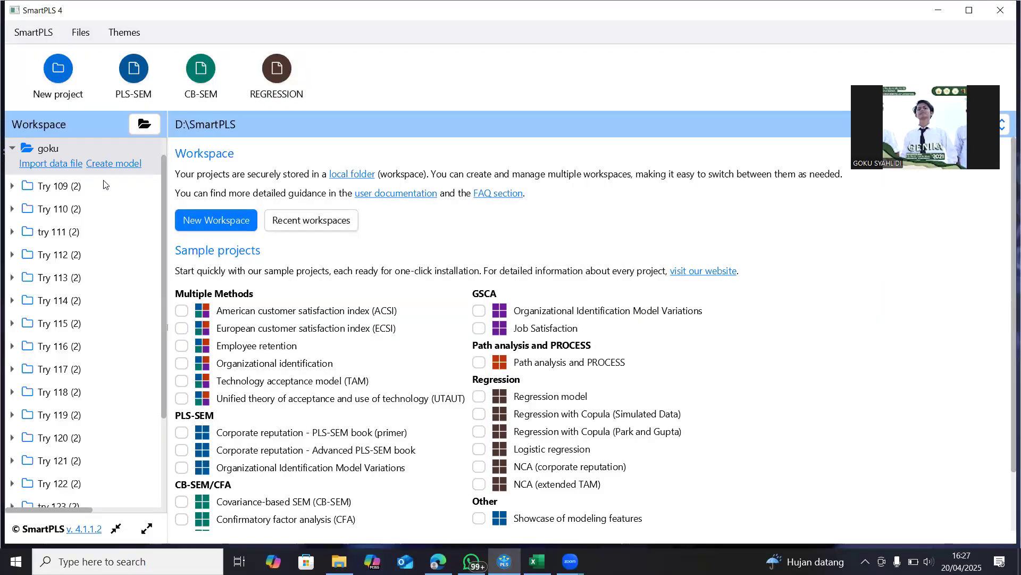
Choose the Data Bahan Coba Hari H file as the data file to import into the new project
left_click(47, 165)
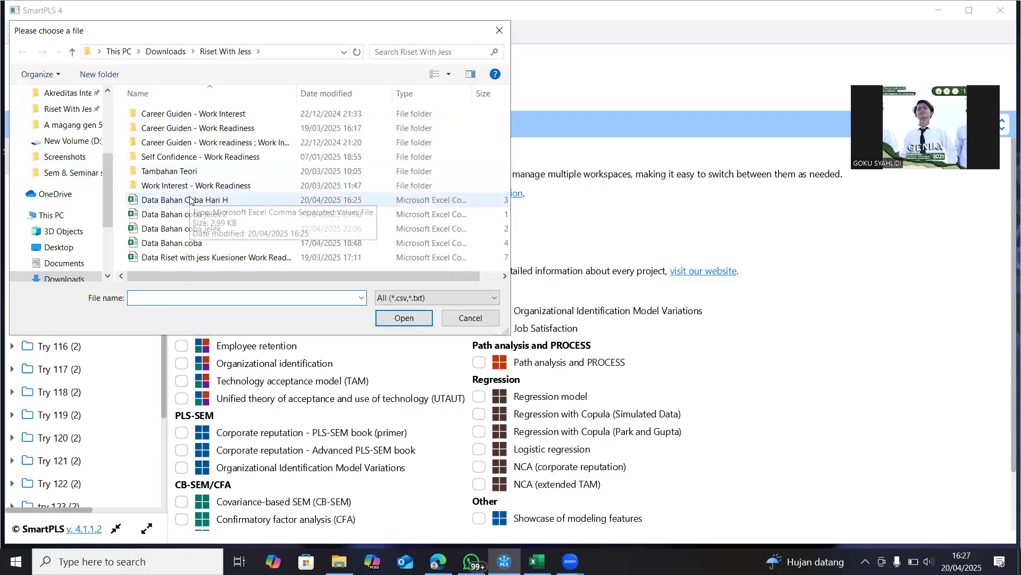
left_click(159, 201)
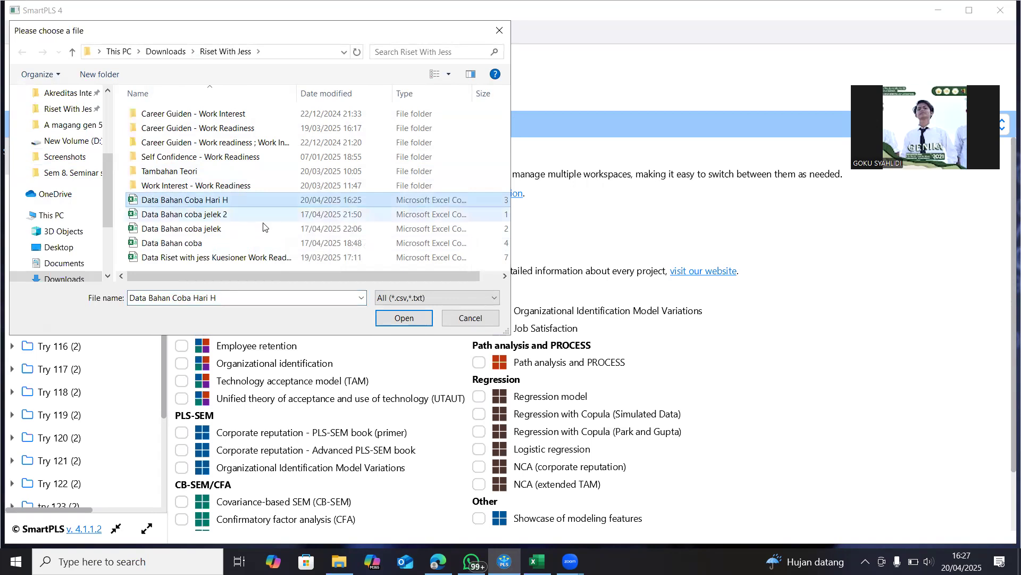
left_click(406, 319)
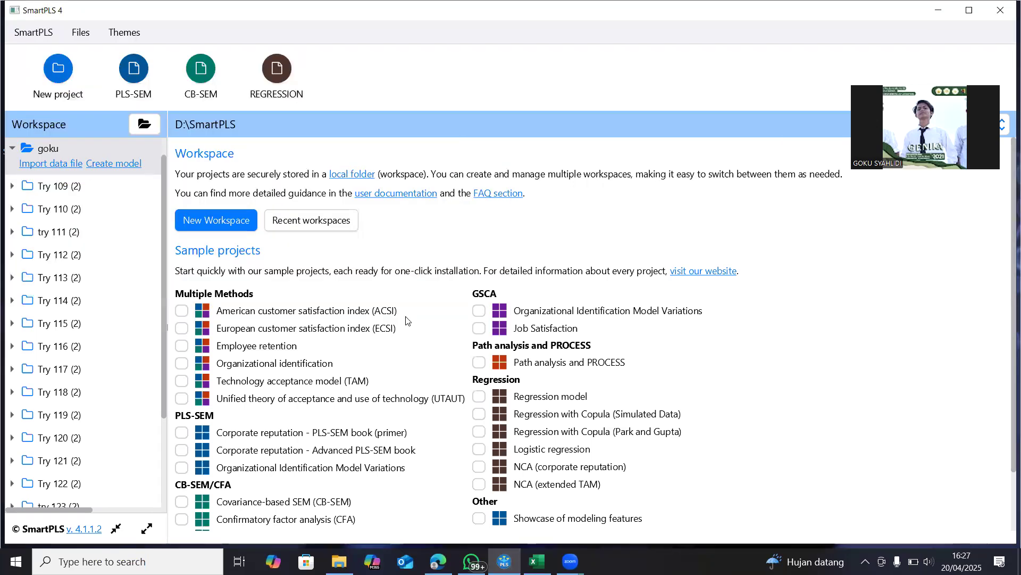
Try the measurement scale options for the SC1 indicator and set it to Metric
left_click(488, 176)
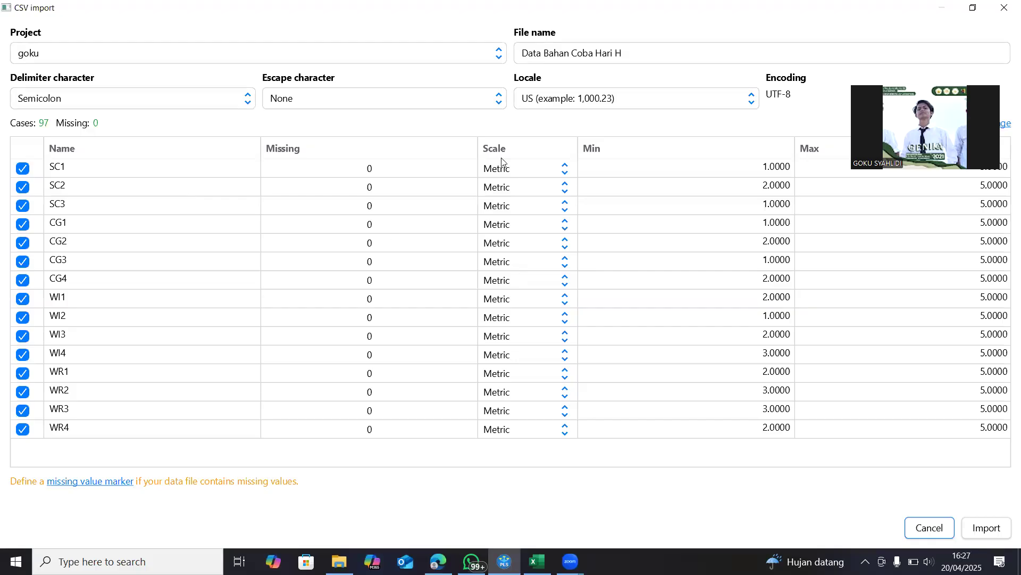
left_click(534, 170)
left_click(515, 213)
left_click(513, 168)
left_click(515, 192)
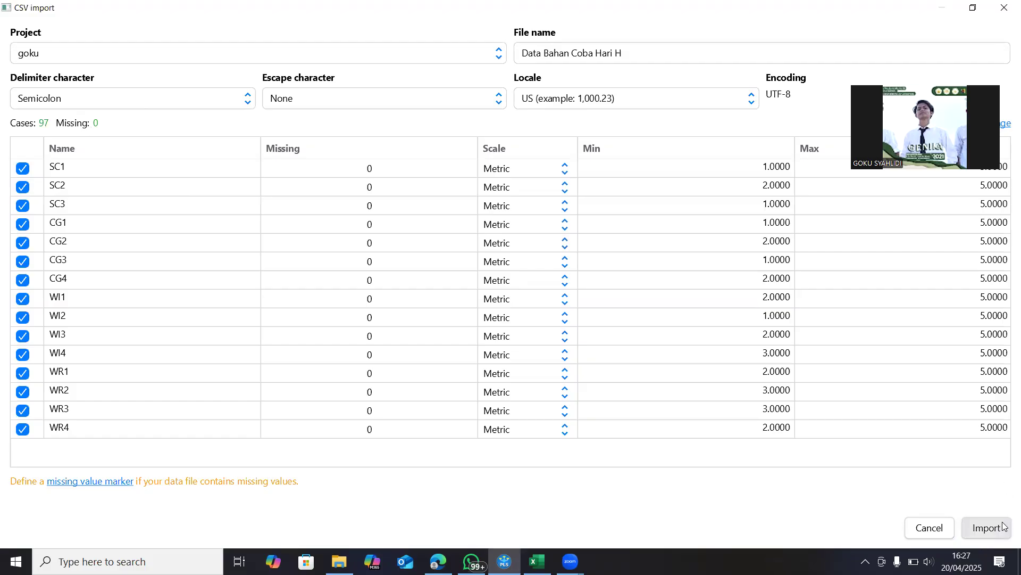
Import the data file with all its indicators and return to the workspace
left_click(987, 528)
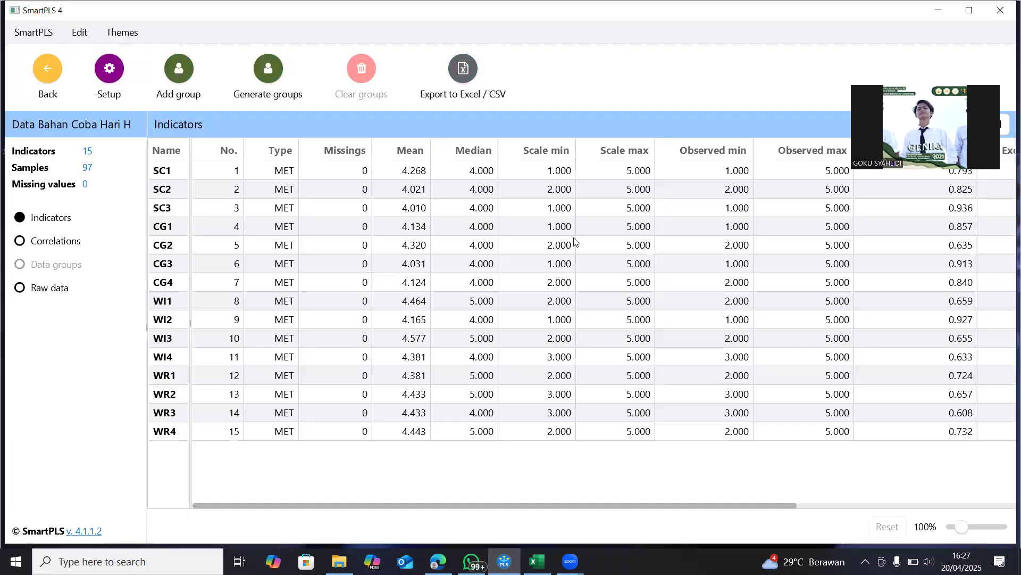
left_click(46, 69)
scroll(86, 181, "up", 1)
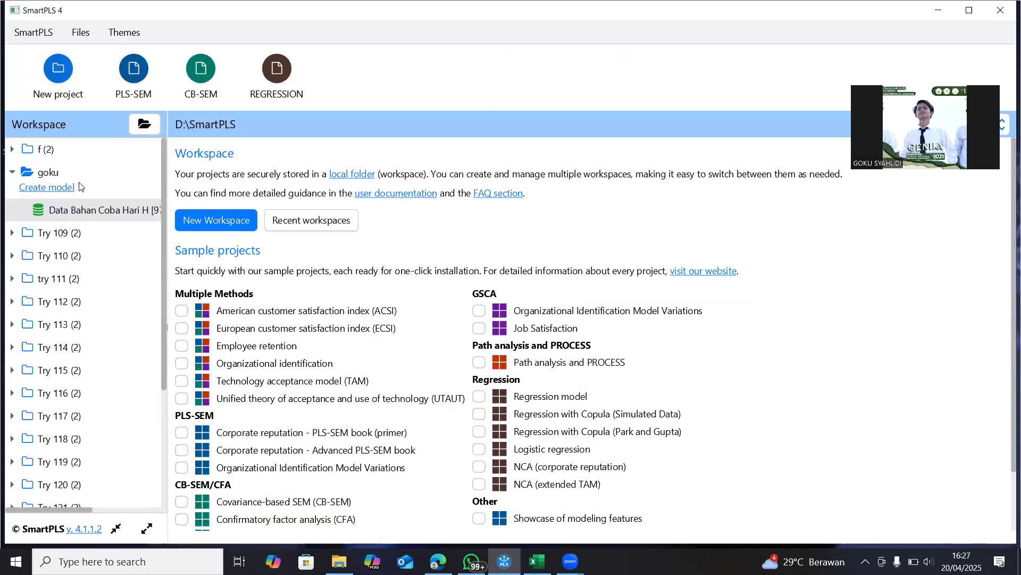
Create a PLS-SEM model named "Uji data" in the new project
left_click(45, 189)
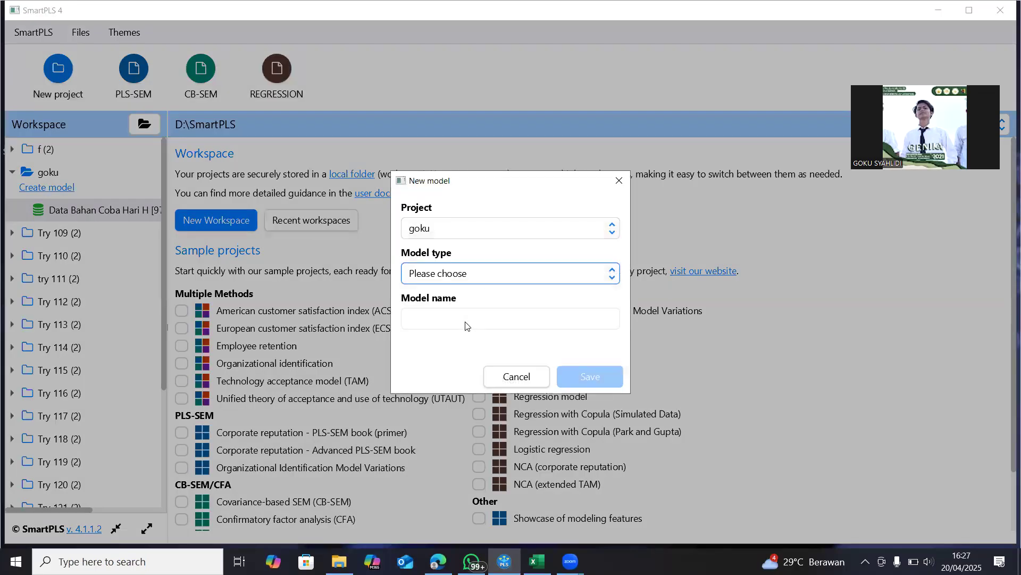
left_click(483, 273)
left_click(467, 299)
left_click(438, 319)
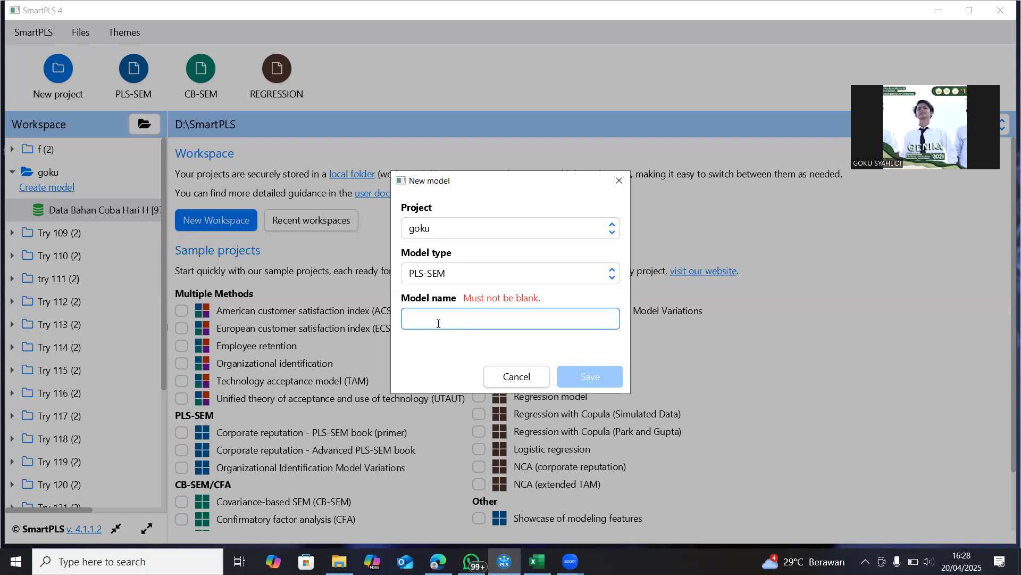
type("Uji data")
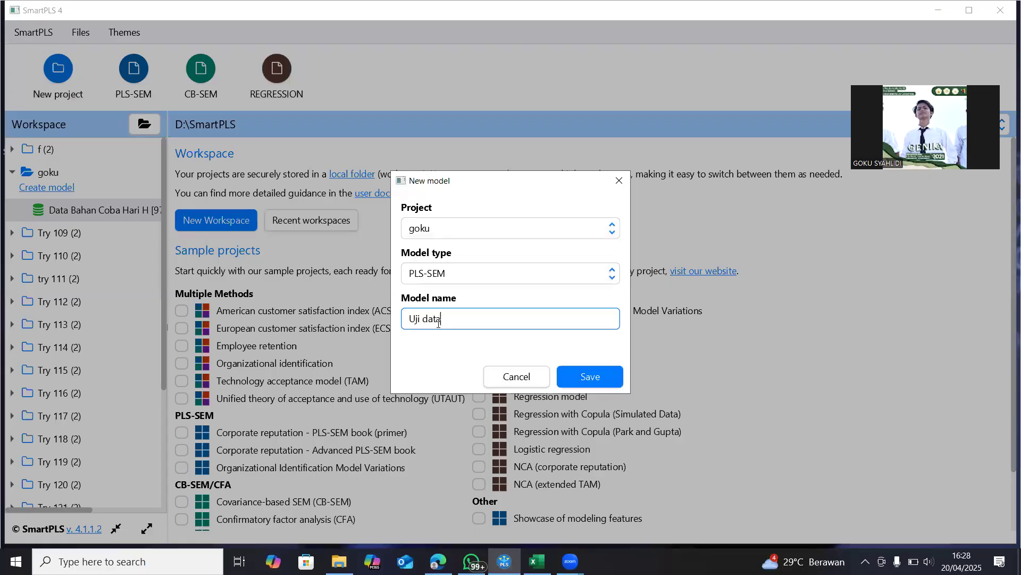
key("Return")
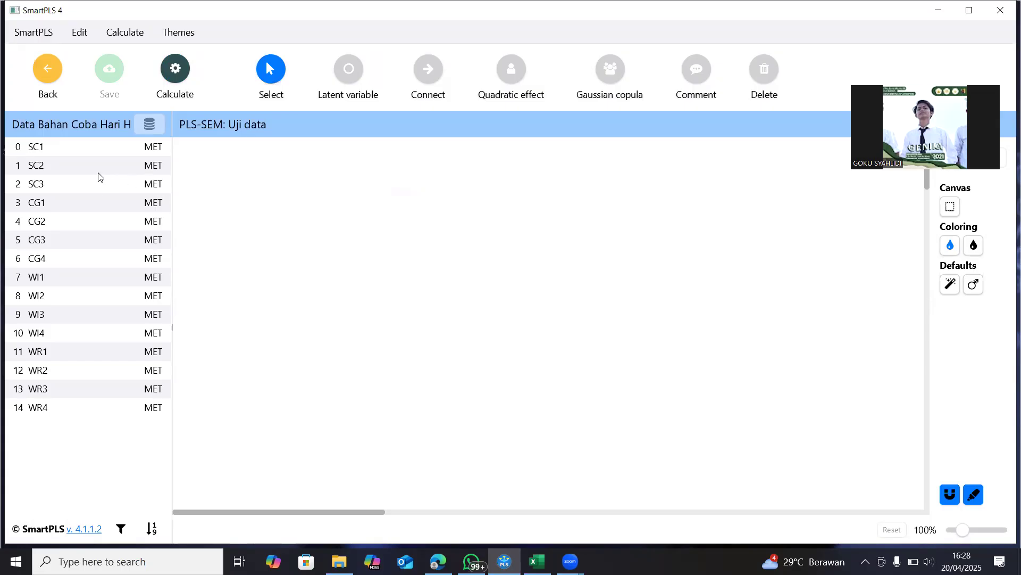
Add a latent variable named Self Confidence with indicators SC1 to SC3 in the upper-left area of the model
left_click(69, 151)
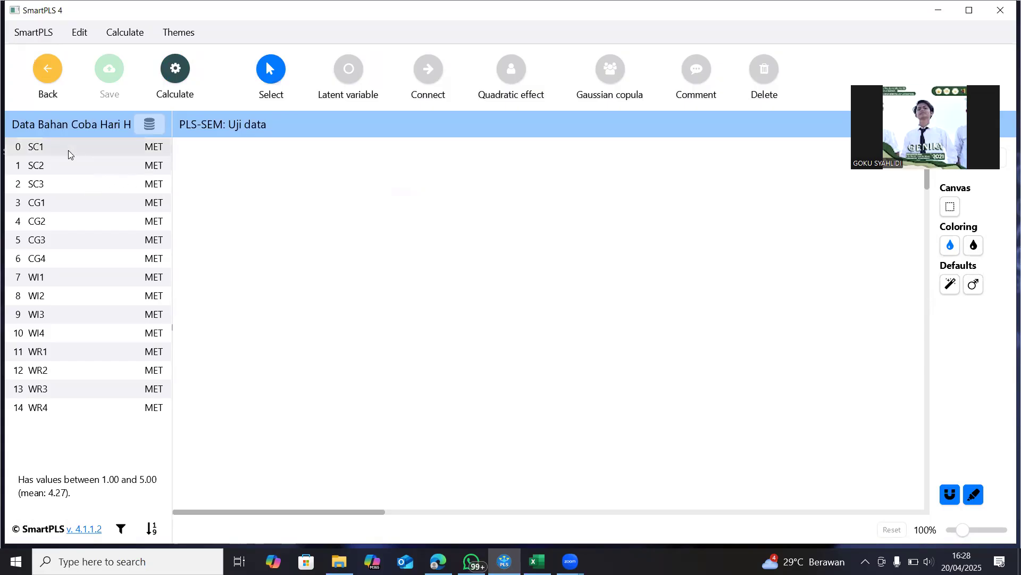
left_click(50, 186, "shift")
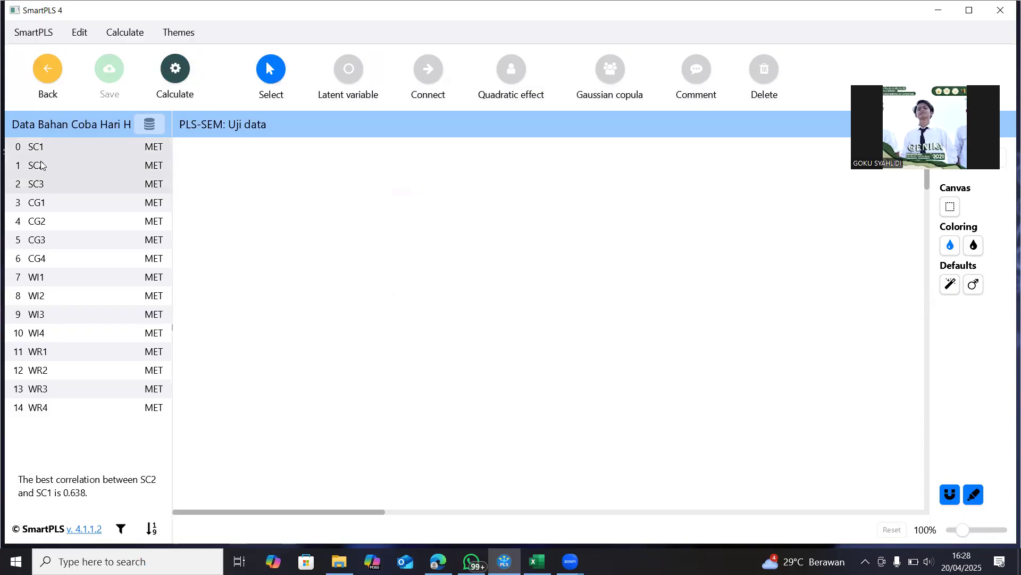
left_click_drag(283, 242, 342, 234)
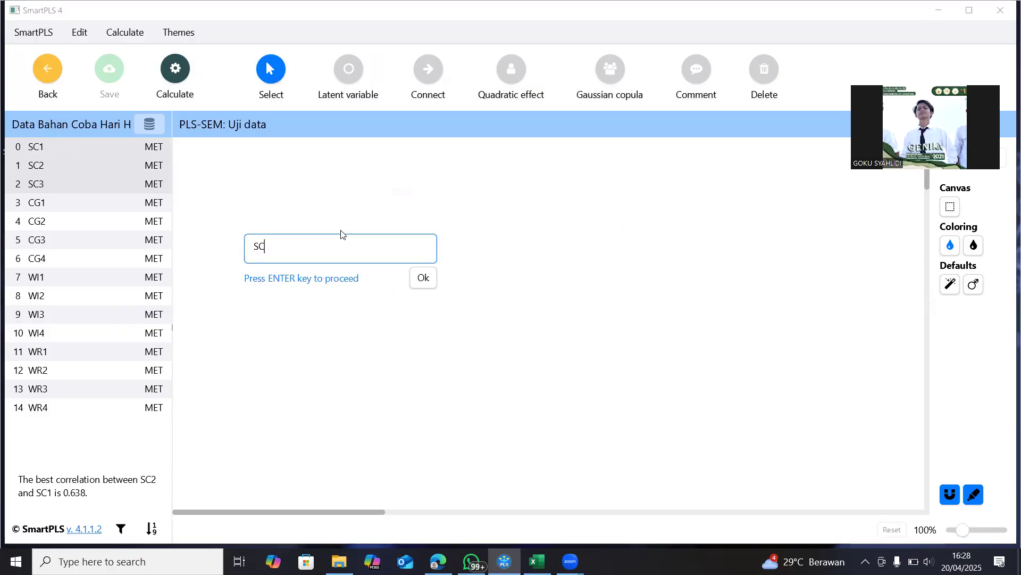
key("BackSpace")
type("elf Confidence")
key("Return")
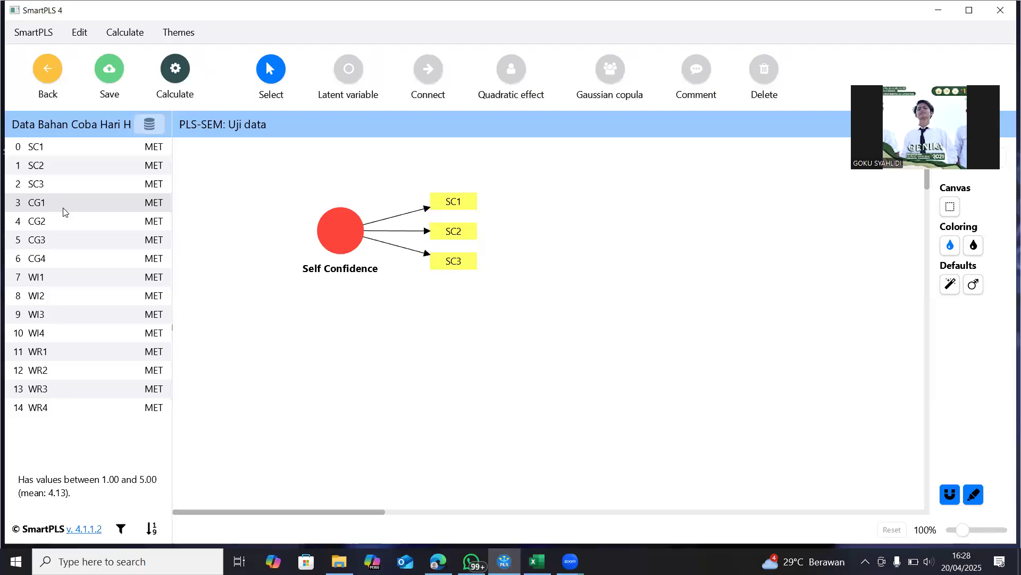
Add a latent variable named Career Guidance with indicators CG1 to CG4 below Self Confidence
left_click(53, 261, "shift")
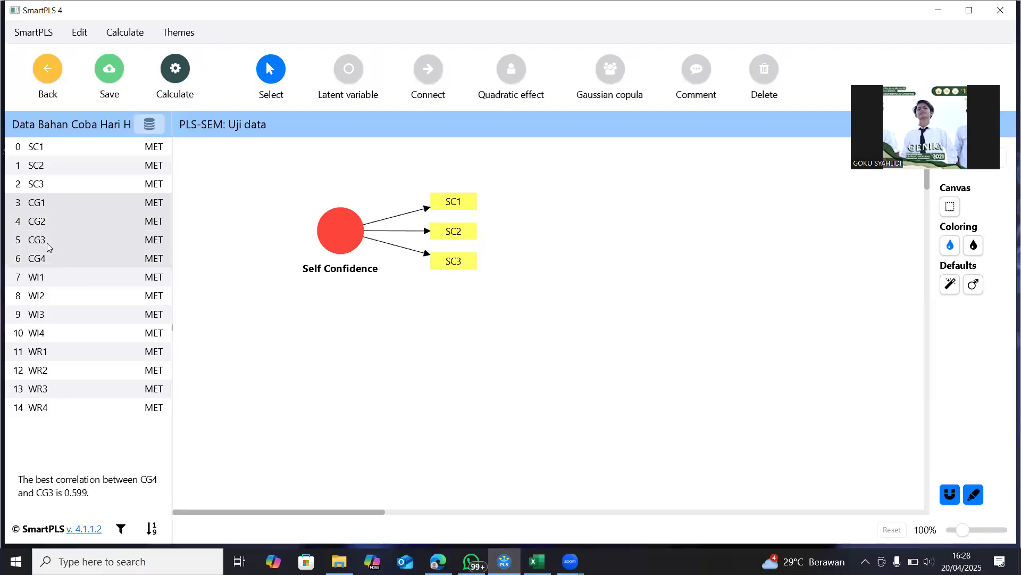
left_click_drag(47, 241, 334, 413)
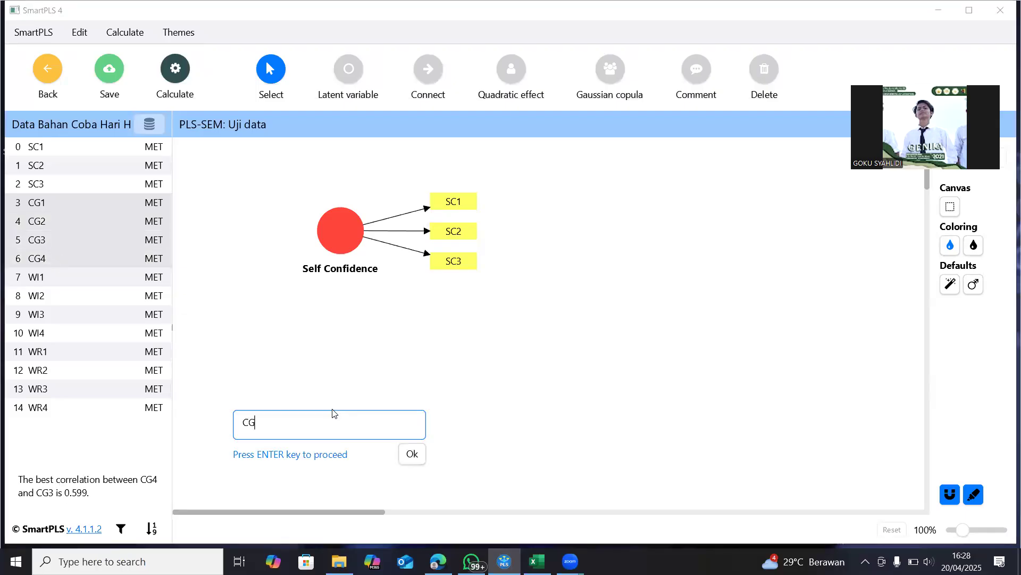
type("Career Guidance")
key("Return")
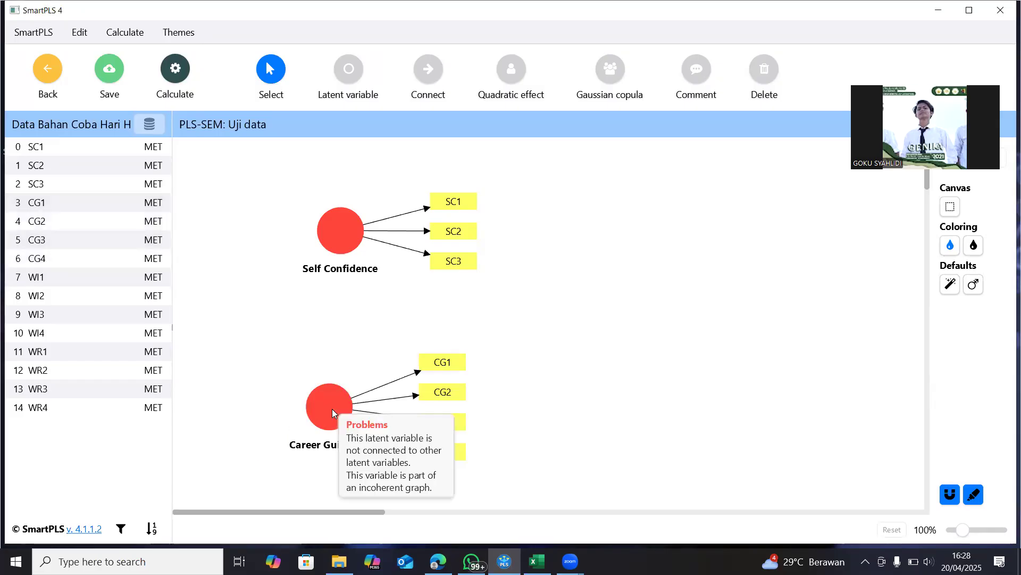
Add a latent variable named Work Interest with indicators WI1 to WI4 in the middle of the model
left_click(73, 281)
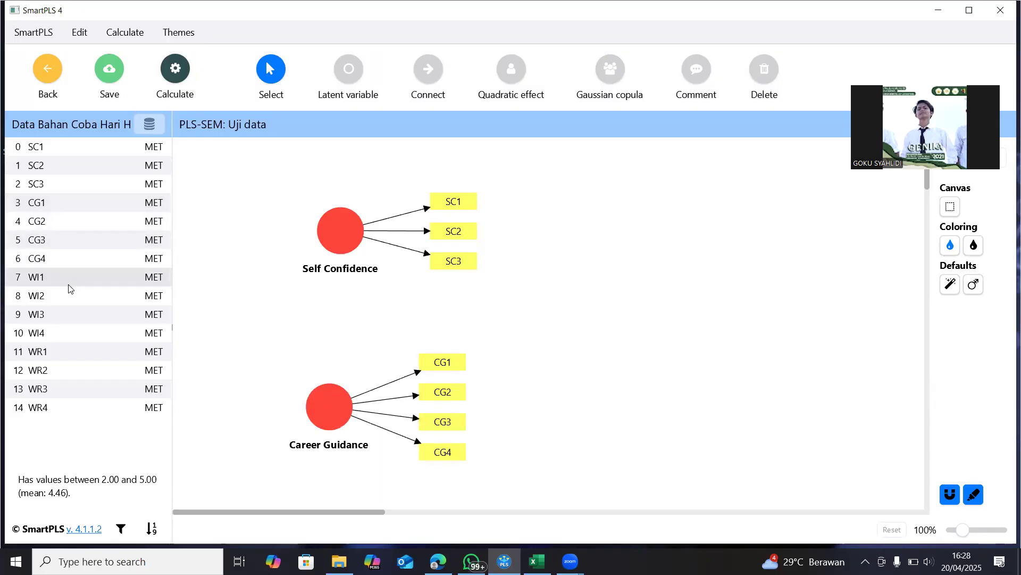
left_click(53, 335, "shift")
left_click_drag(43, 313, 581, 322)
type("W")
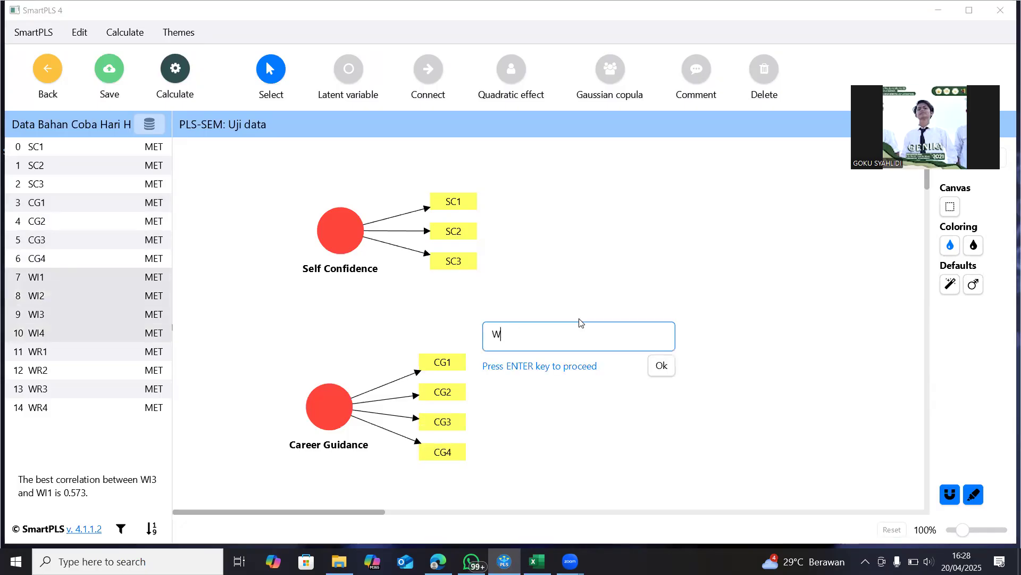
type("Irk Interest")
key("Return")
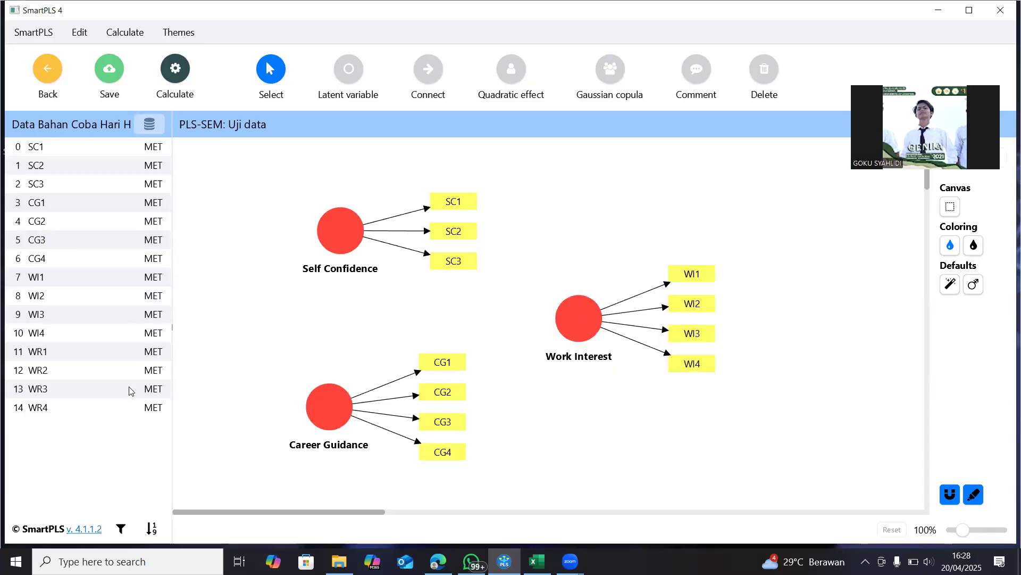
Add a latent variable named Work Readiness with indicators WR1 to WR4 to the right of Work Interest
left_click(78, 351)
left_click(64, 412, "shift")
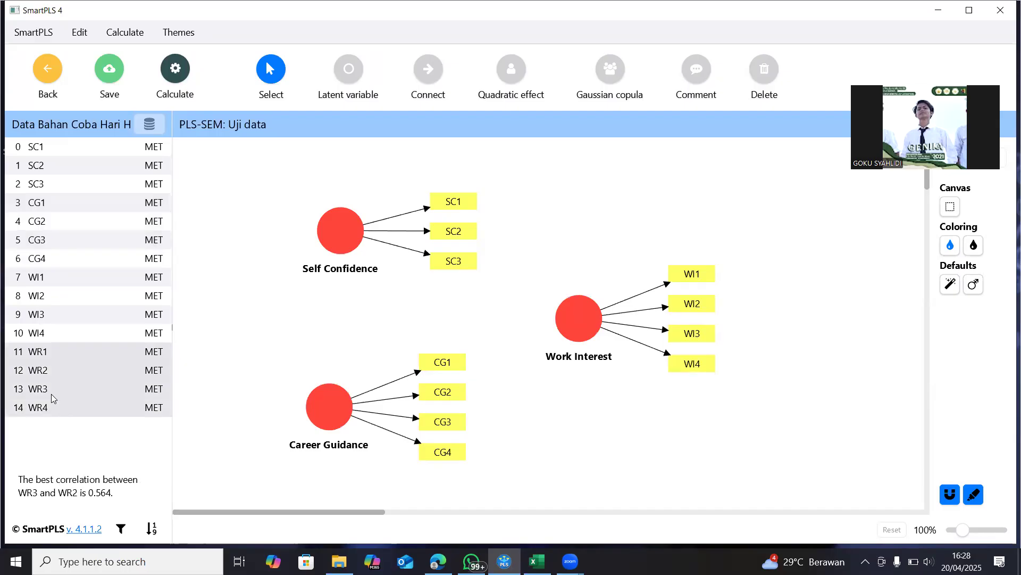
left_click_drag(629, 330, 855, 327)
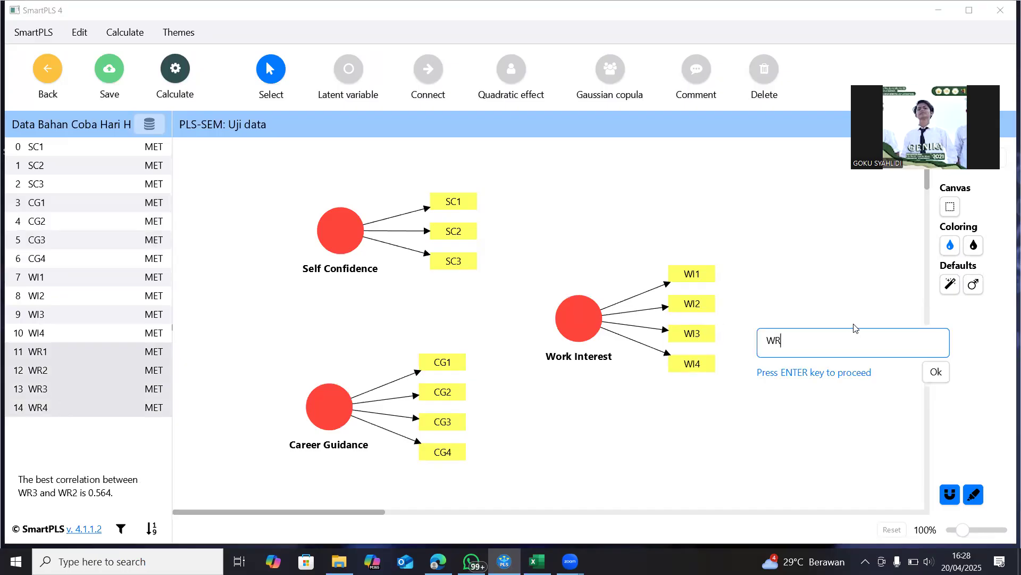
type("ork In")
type("Readiness")
key("Return")
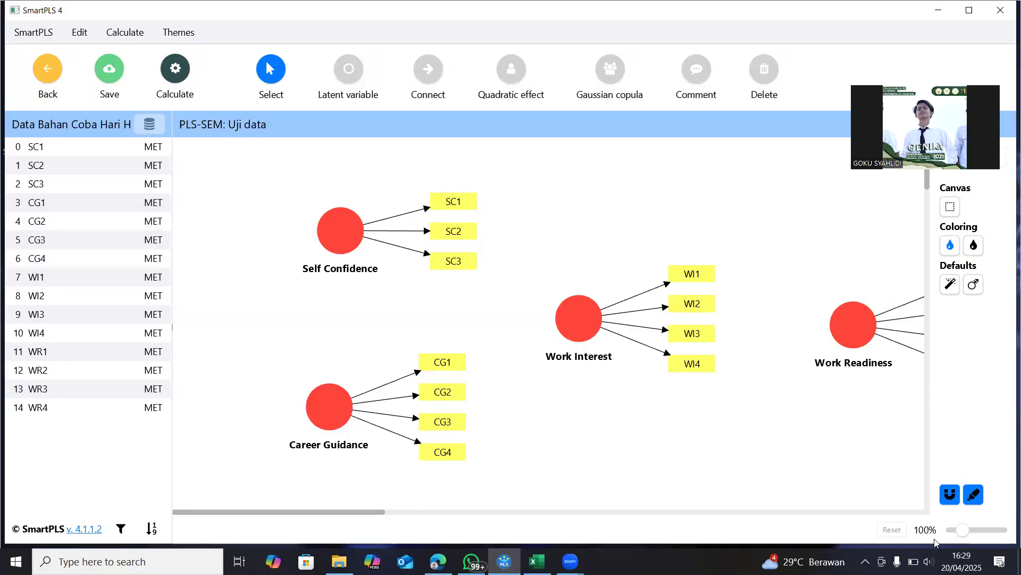
left_click_drag(963, 527, 961, 529)
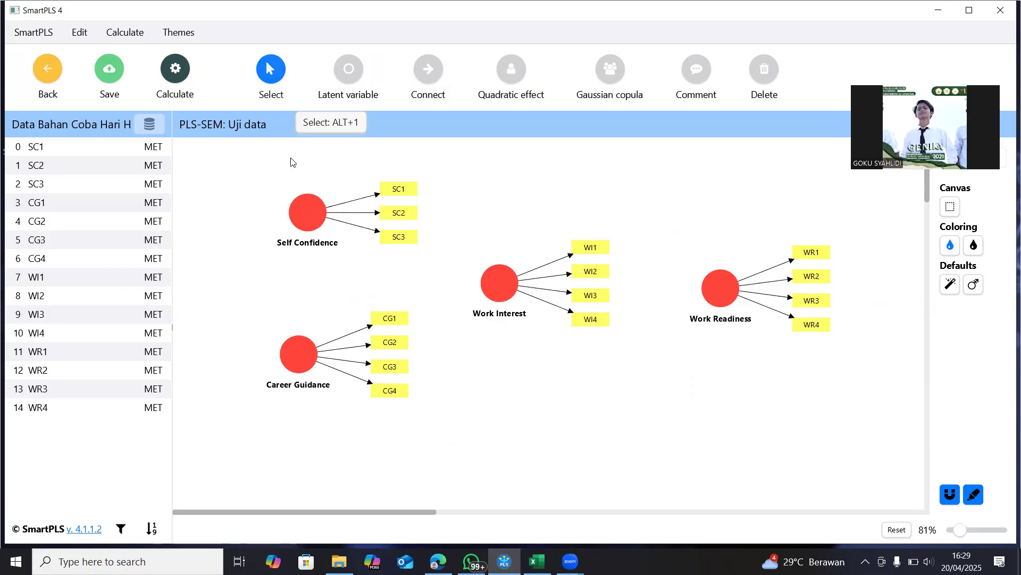
Align Self Confidence directly above Career Guidance and place its indicators SC1 to SC3 on its left side
left_click(313, 211)
left_click_drag(313, 211, 305, 210)
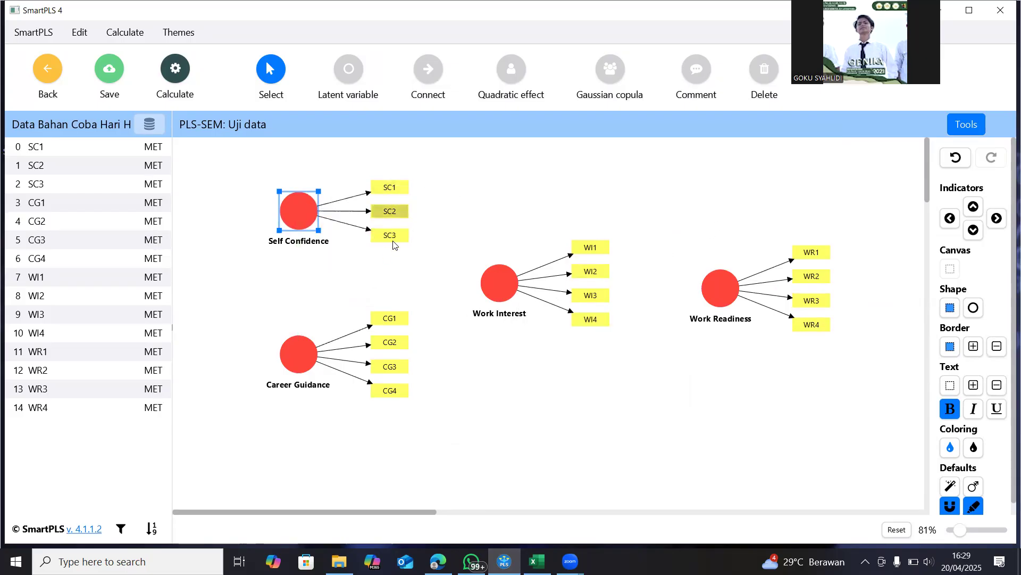
left_click(950, 218)
left_click(973, 206)
left_click(974, 230)
left_click(997, 218)
left_click(949, 219)
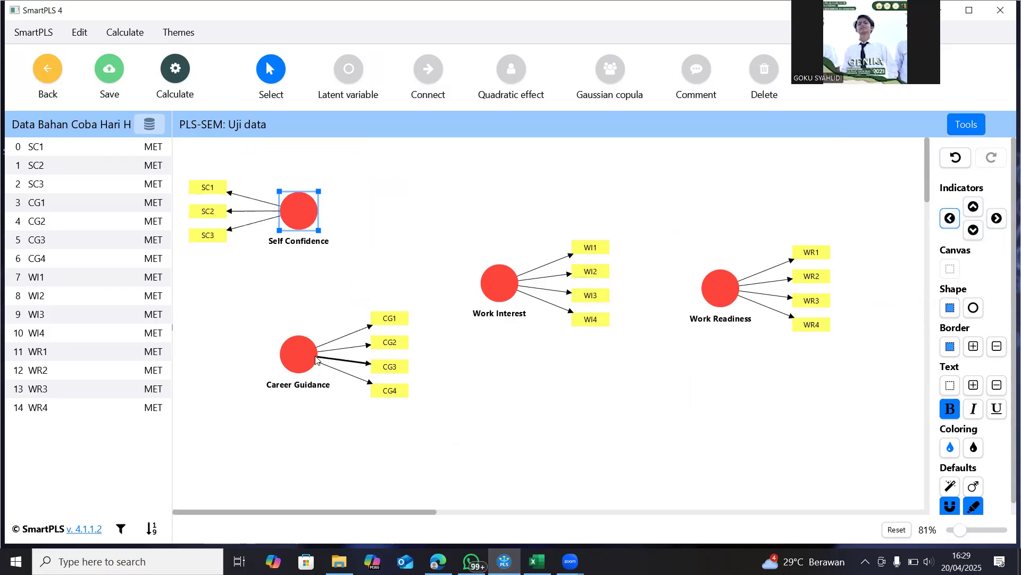
Move Career Guidance further down and place its indicators CG1 to CG4 on its left side
mouse_move(307, 361)
left_click_drag(308, 361, 309, 412)
left_click(950, 218)
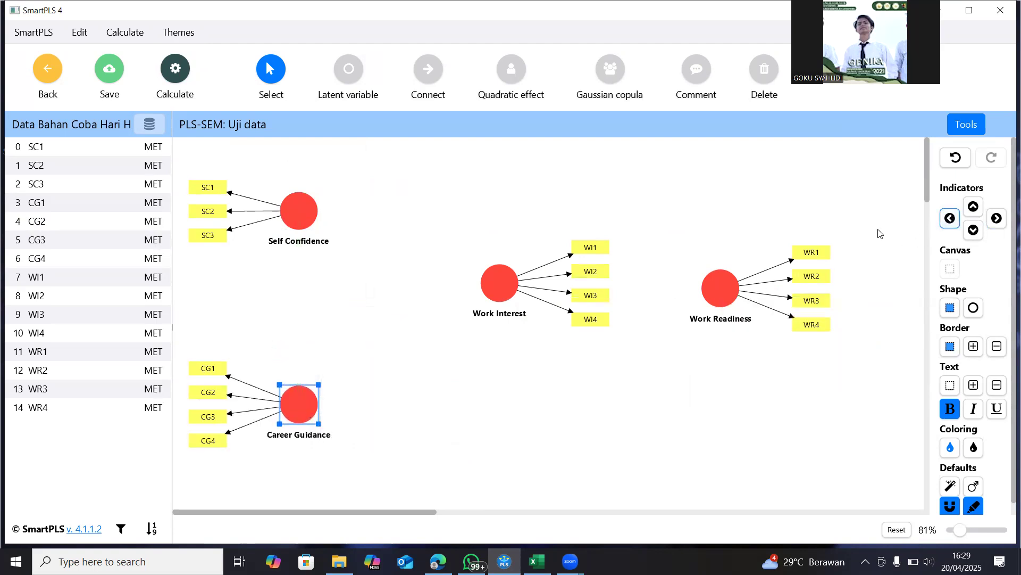
Move Work Interest slightly lower and shift Work Readiness further right, level with Work Interest
mouse_move(504, 296)
left_click_drag(503, 296, 510, 325)
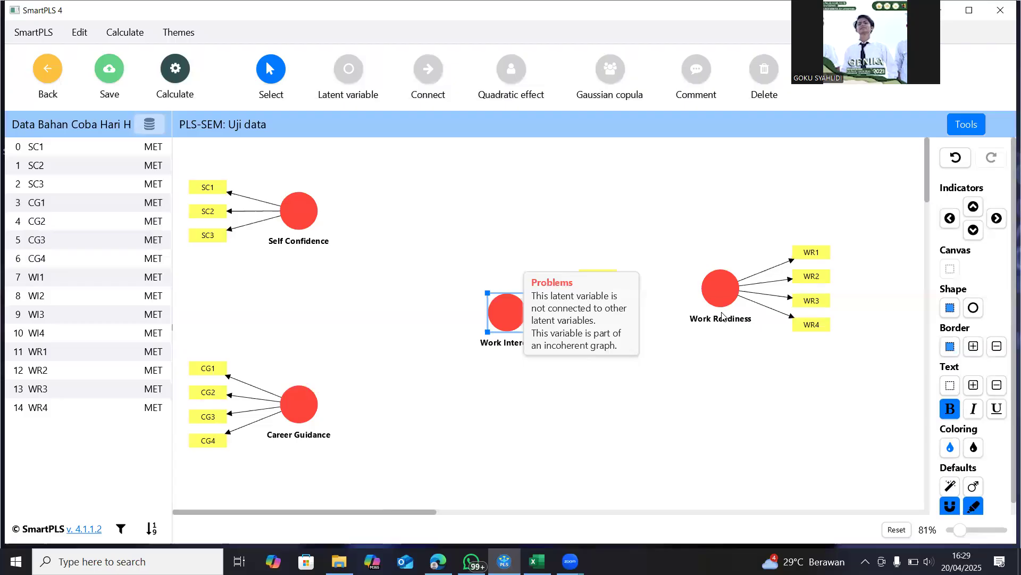
mouse_move(723, 297)
left_click_drag(723, 297, 780, 321)
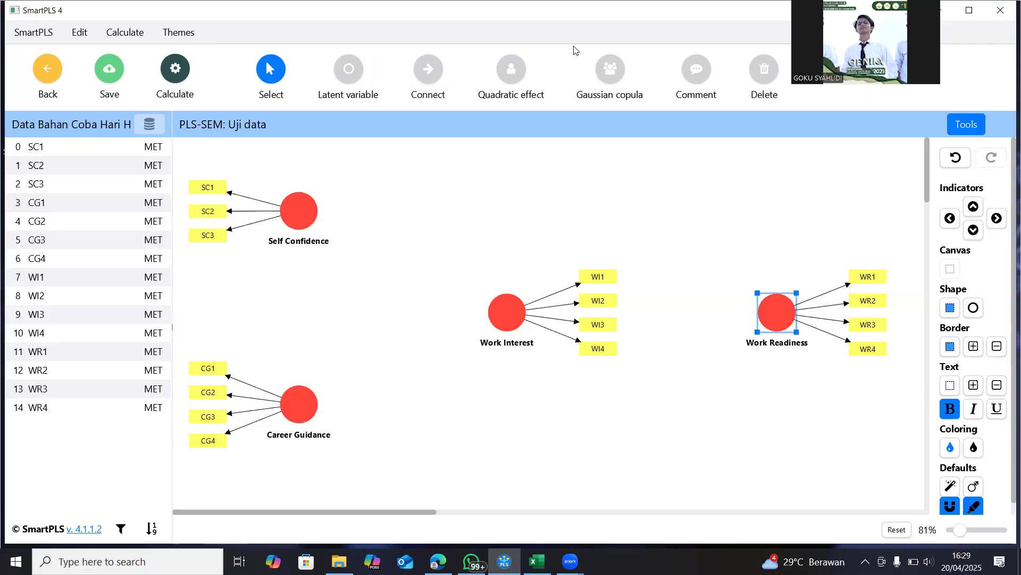
Try connecting Self Confidence and Career Guidance to Work Interest, and Work Interest to Work Readiness
left_click(429, 70)
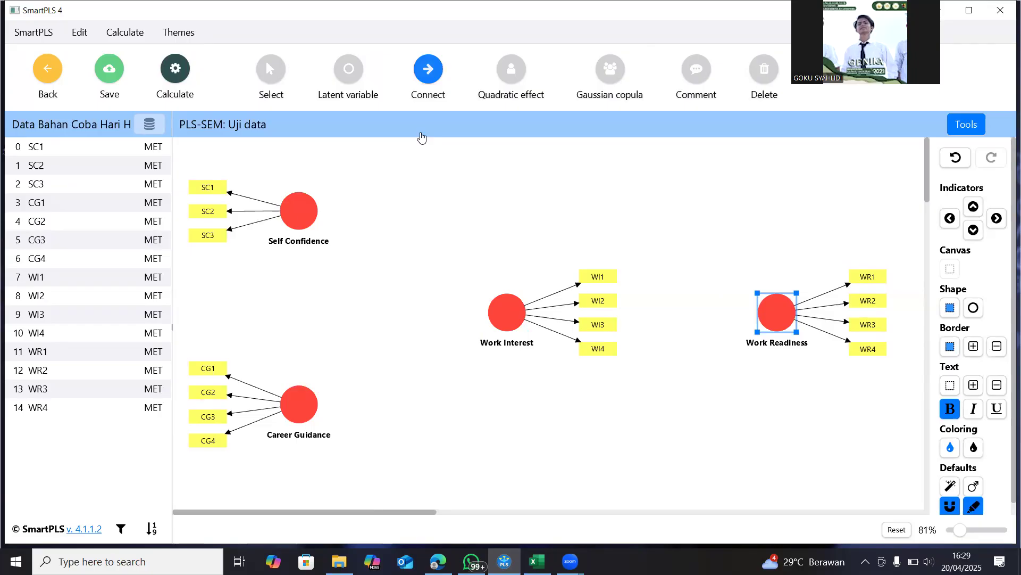
left_click(298, 215)
left_click(500, 326)
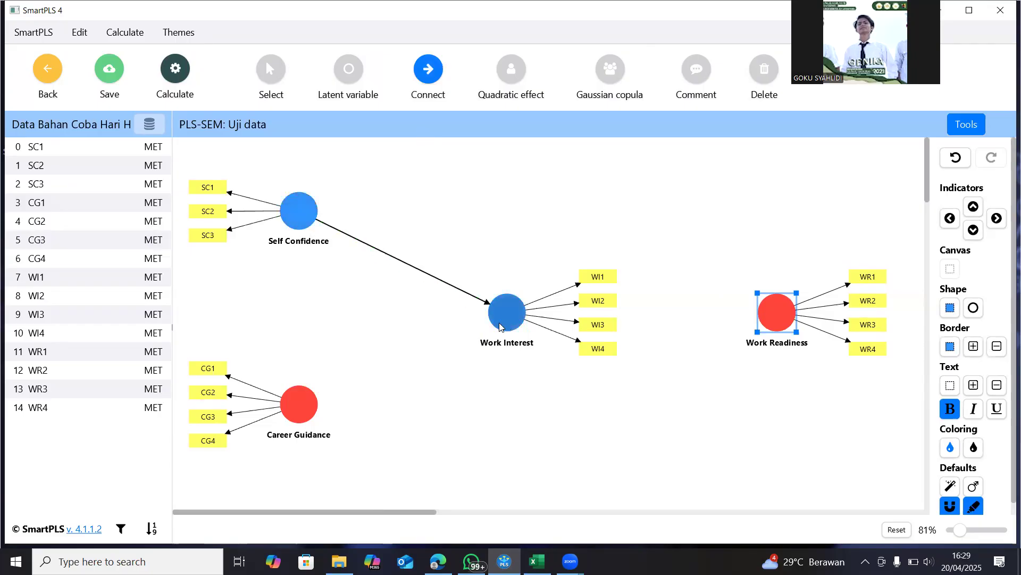
left_click(296, 406)
left_click(508, 312)
left_click(515, 316)
left_click(774, 325)
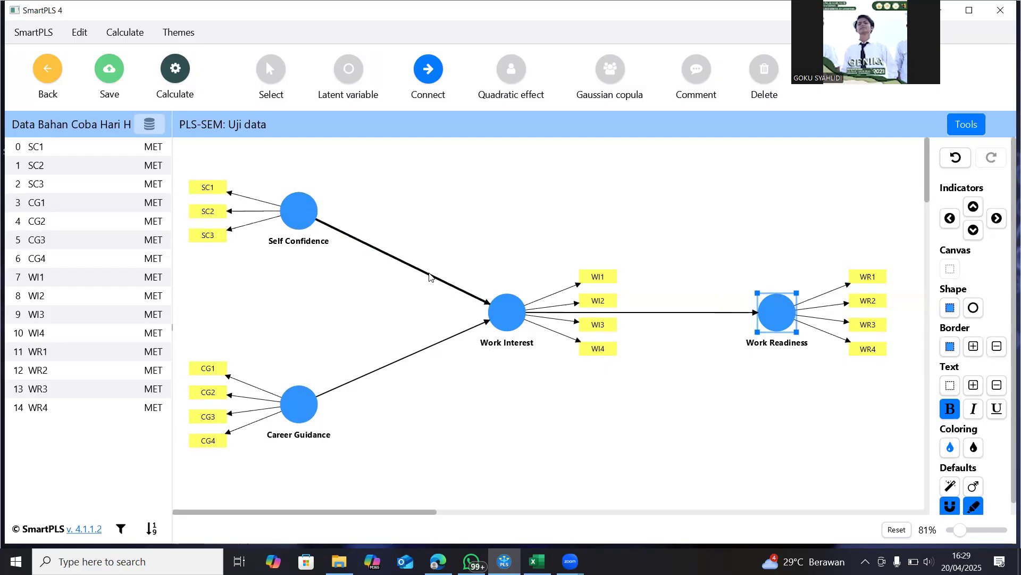
left_click(955, 159)
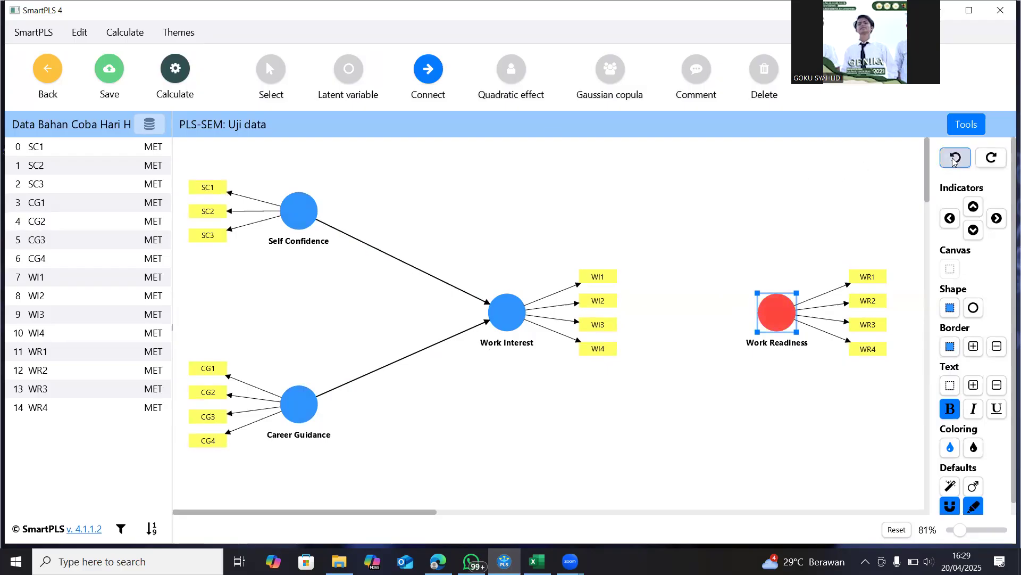
left_click(955, 159)
left_click(955, 160)
Connect Self Confidence, Career Guidance and Work Interest to Work Readiness, and Career Guidance to Work Interest
left_click_drag(298, 211, 775, 312)
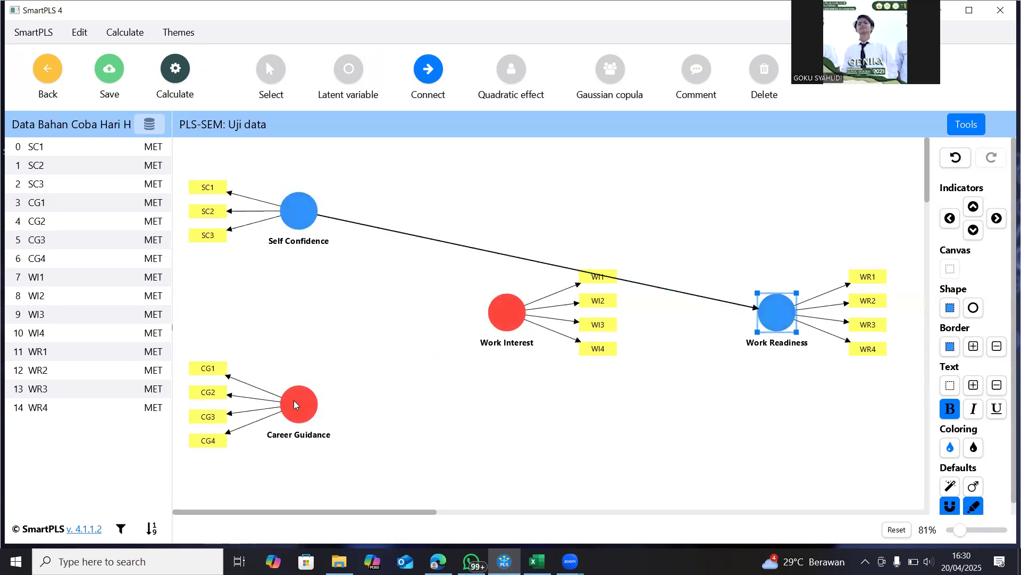
left_click_drag(299, 404, 769, 317)
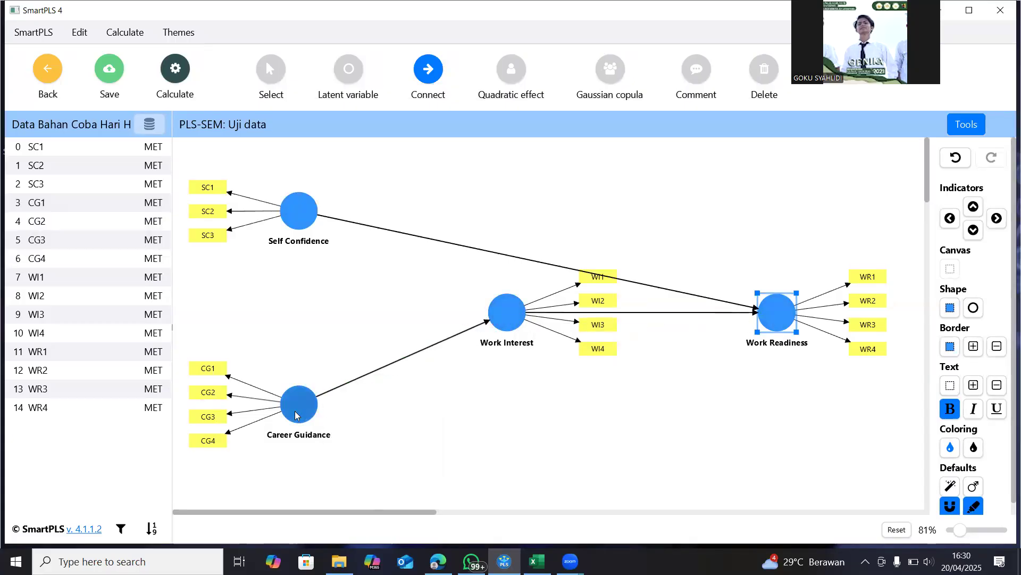
left_click_drag(299, 405, 751, 344)
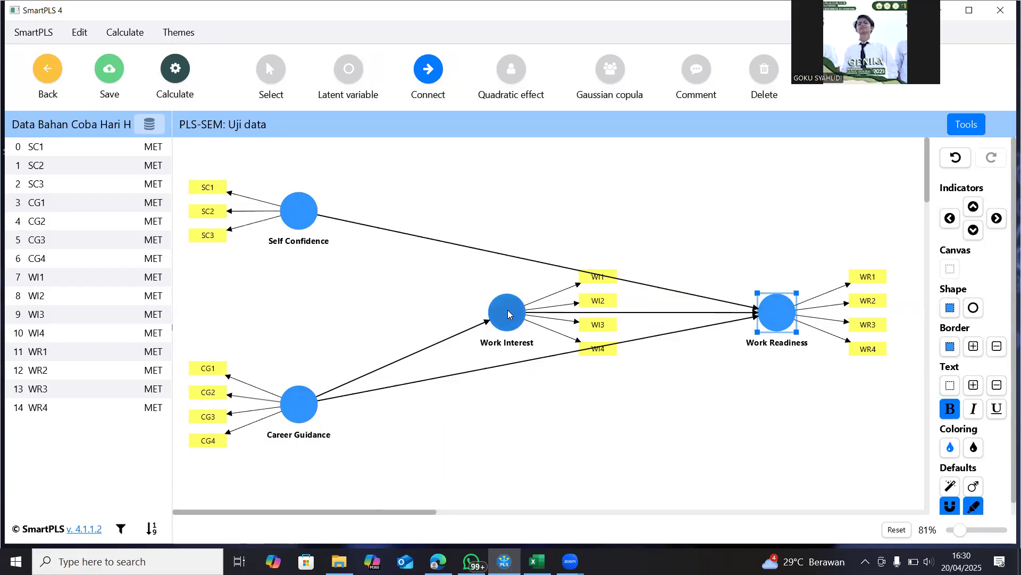
left_click_drag(507, 309, 507, 255)
left_click(949, 160)
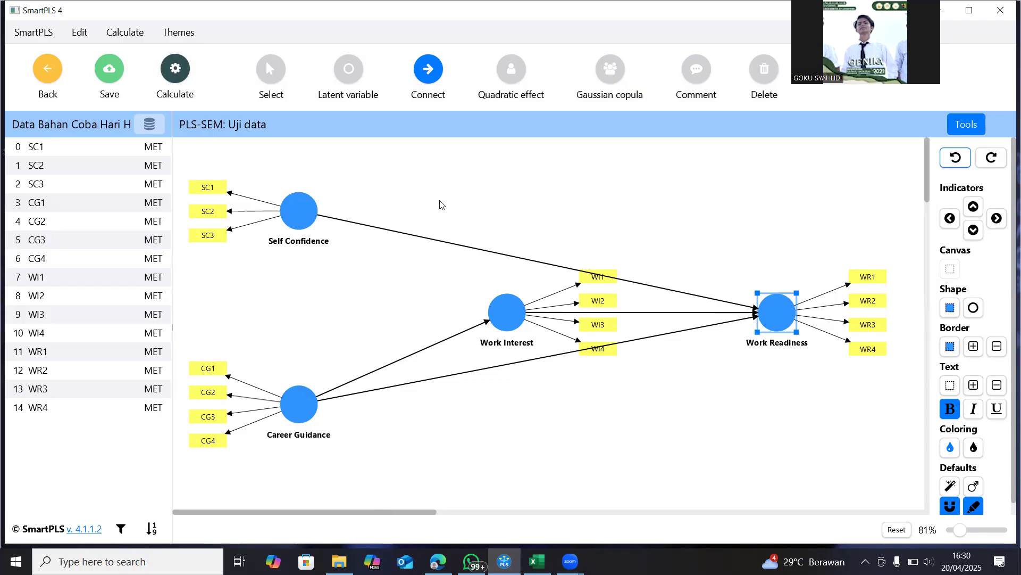
Open Word with a new blank document
left_click(16, 562)
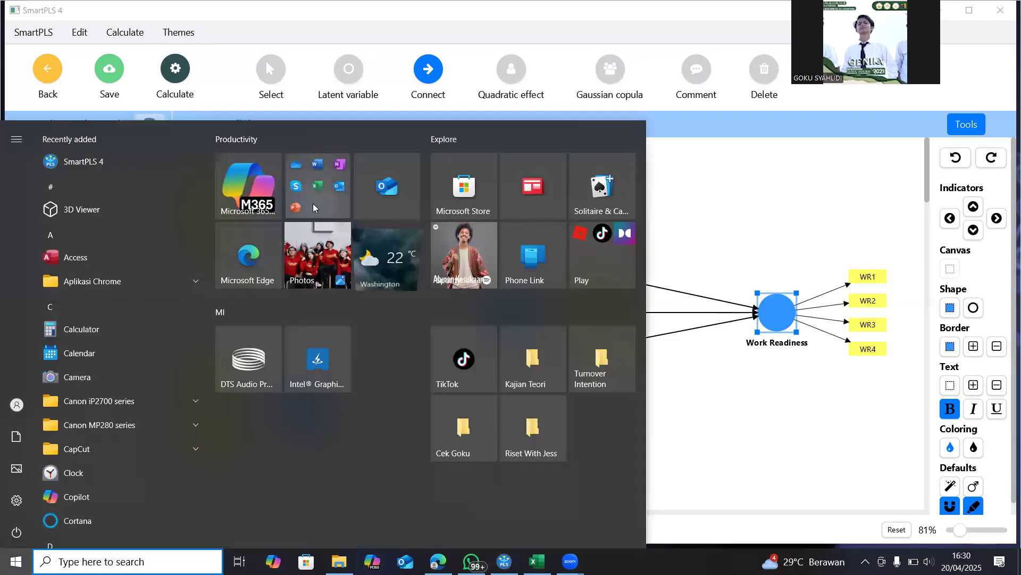
left_click(313, 203)
left_click(318, 281)
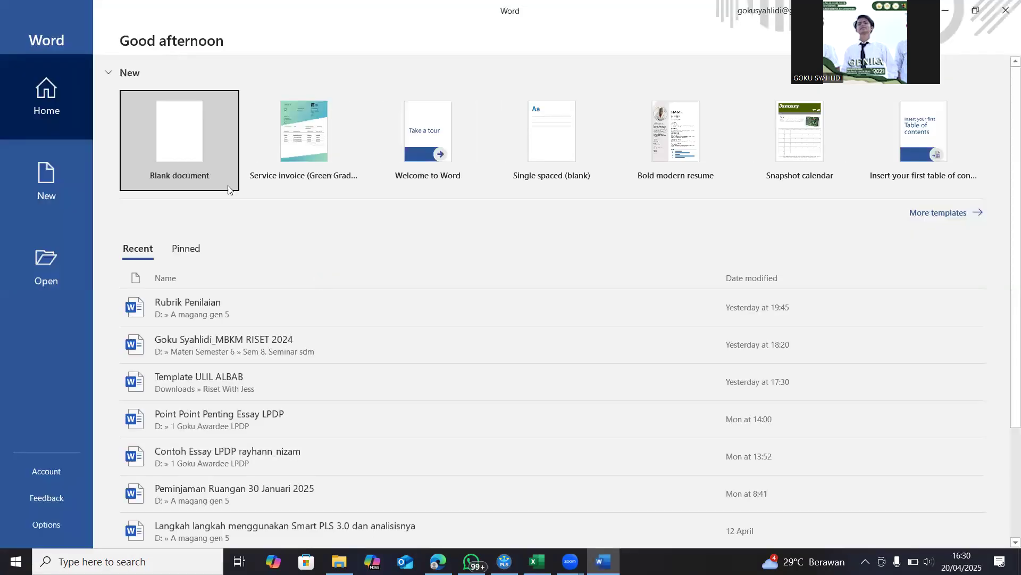
left_click(228, 190)
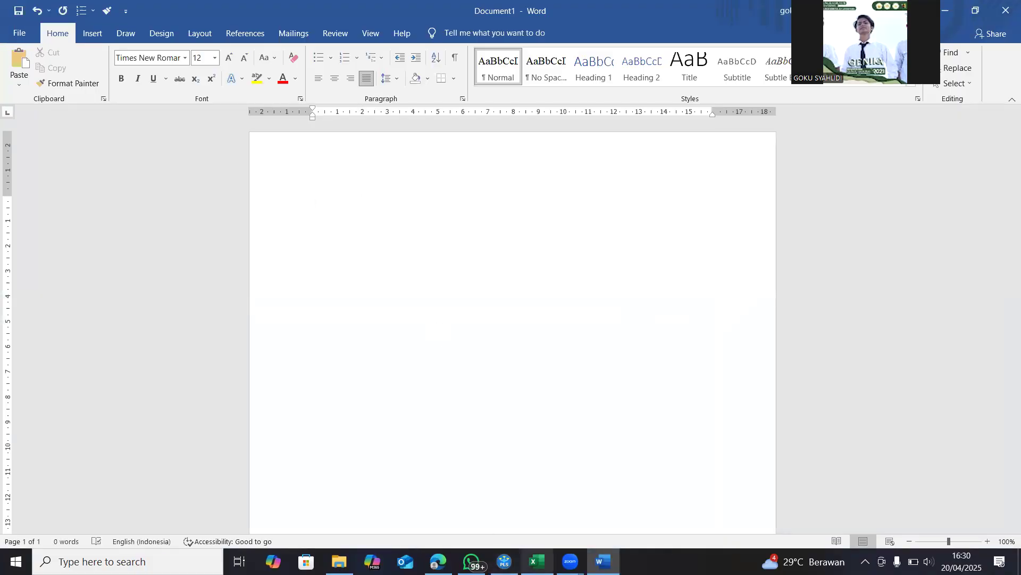
mouse_move(504, 561)
left_click(501, 491)
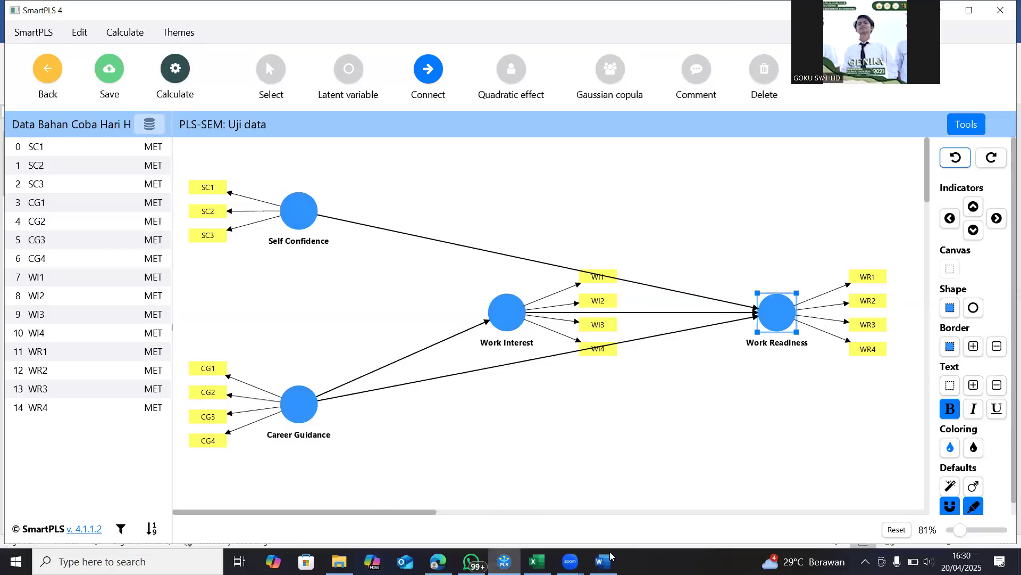
mouse_move(603, 561)
left_click(599, 519)
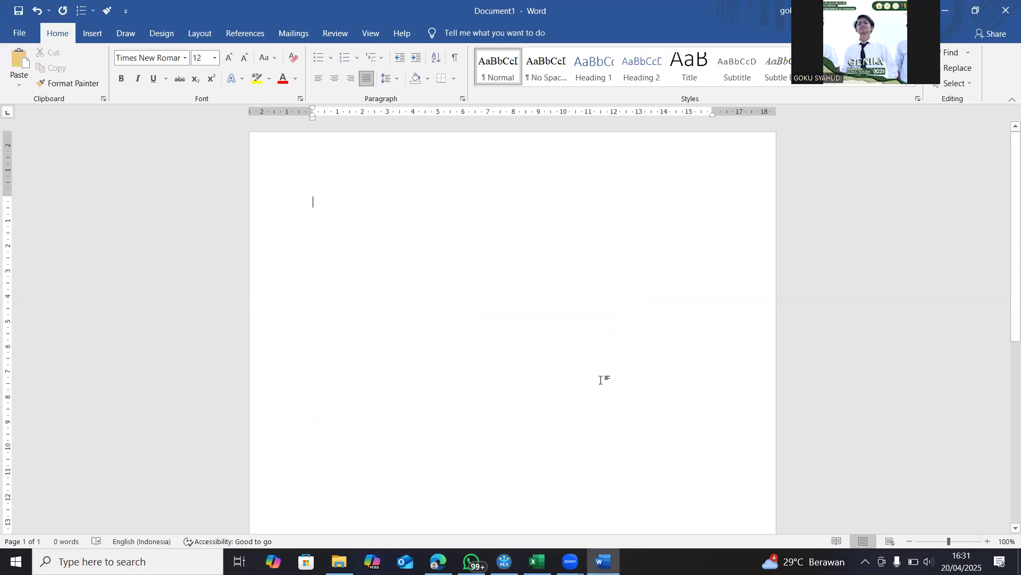
Enter the heading "Krengaka Konsetual" in the blank document and start a new line below it
type("Krengaka ")
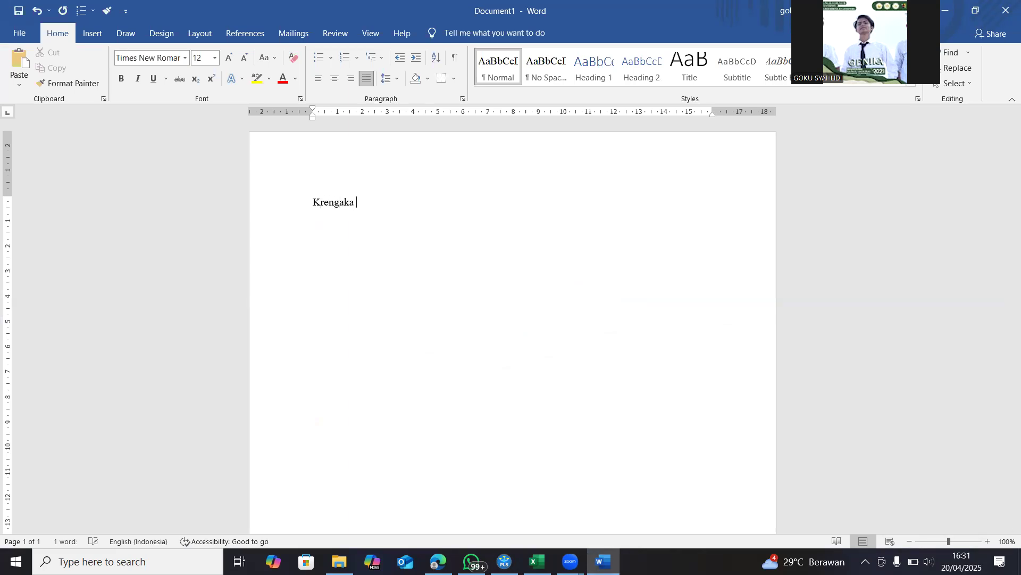
type("Konse")
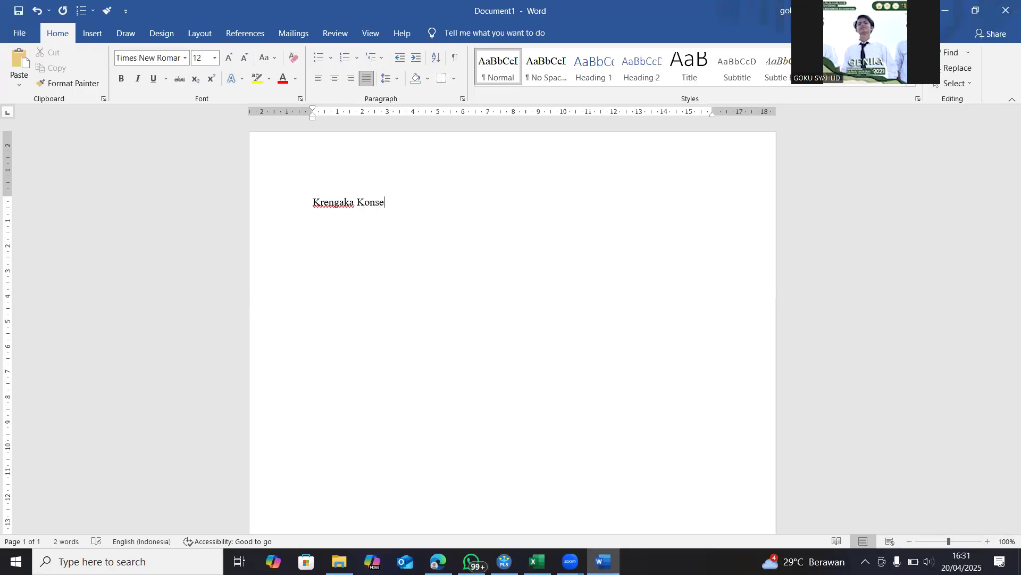
type("tual")
key("Return")
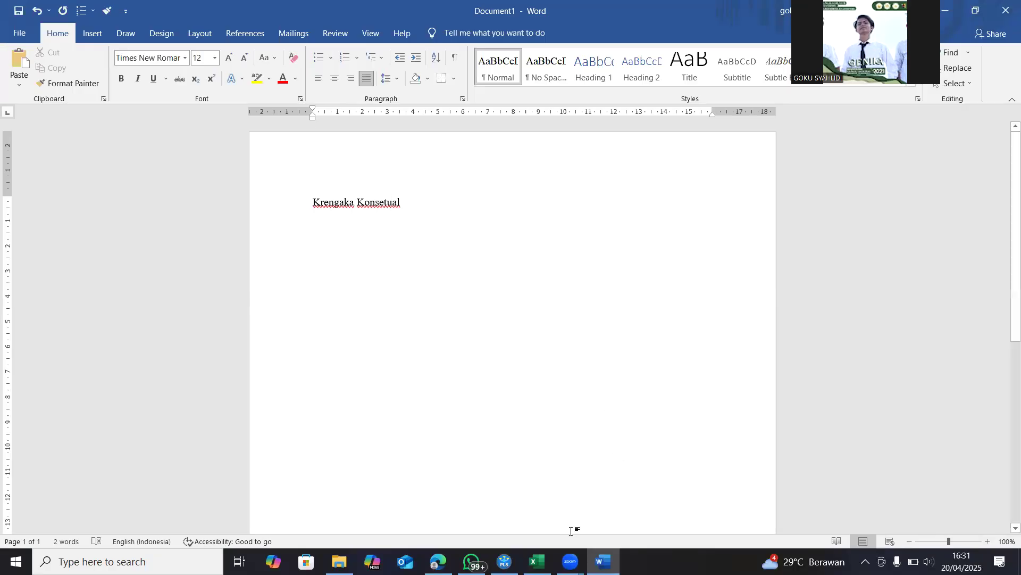
Capture a screenshot of the SmartPLS model and paste it below the heading in the Word document
mouse_move(570, 561)
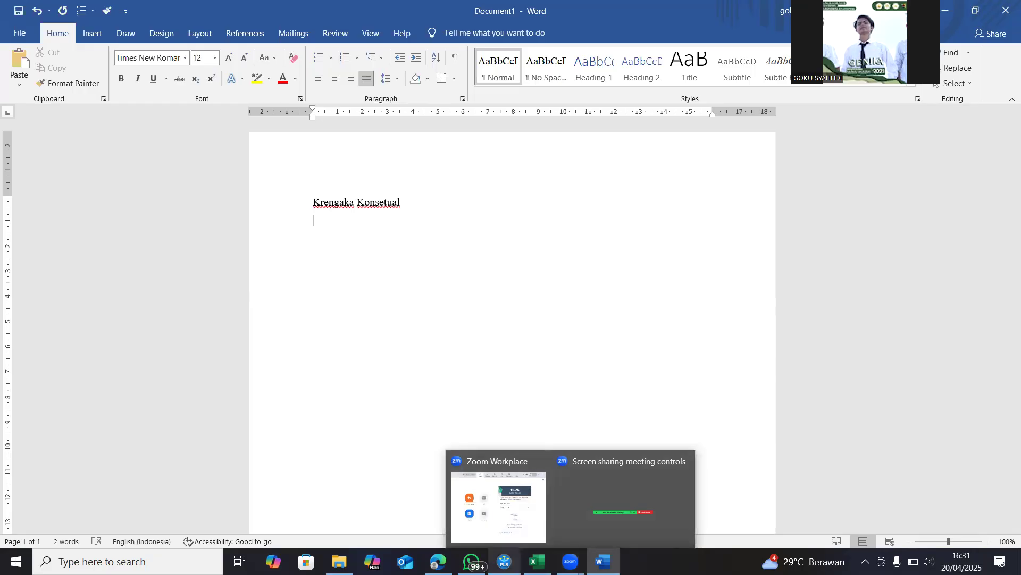
left_click(493, 470)
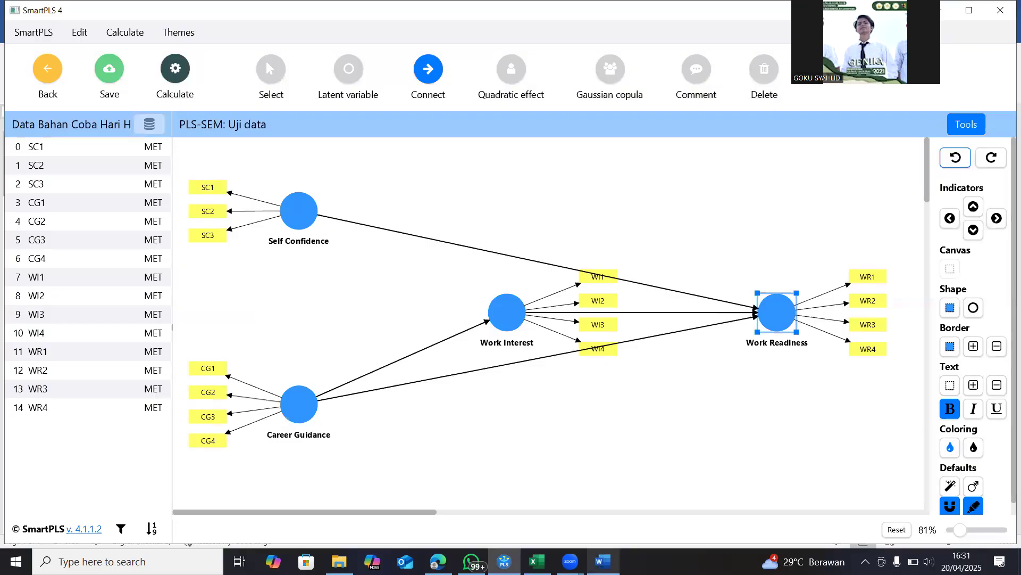
mouse_move(602, 562)
left_click(594, 511)
key("ctrl+v")
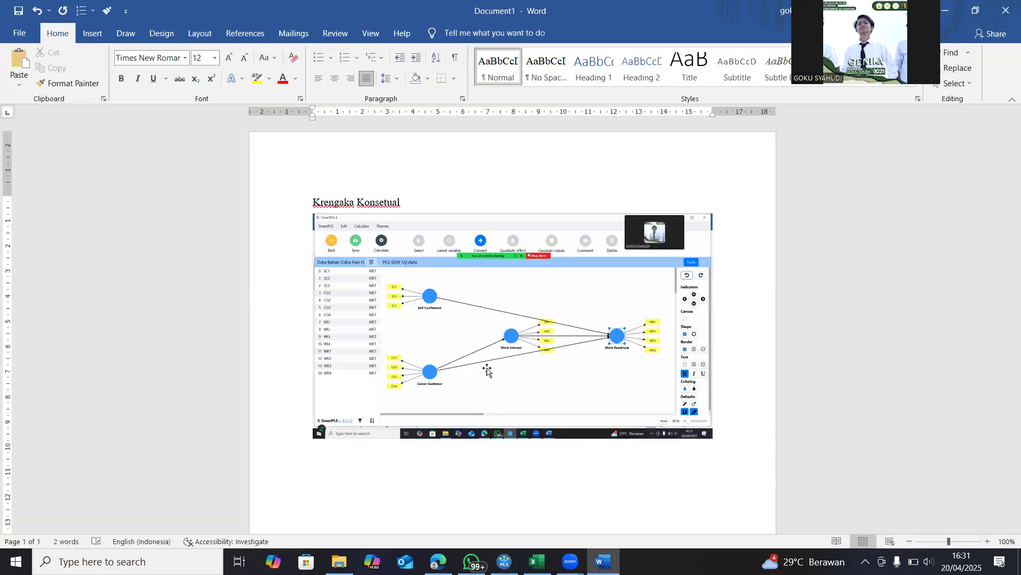
Switch to SmartPLS and run the PLS-SEM algorithm with the Path weighting scheme, standardized results and default initial weights, opening the report
left_click(504, 561)
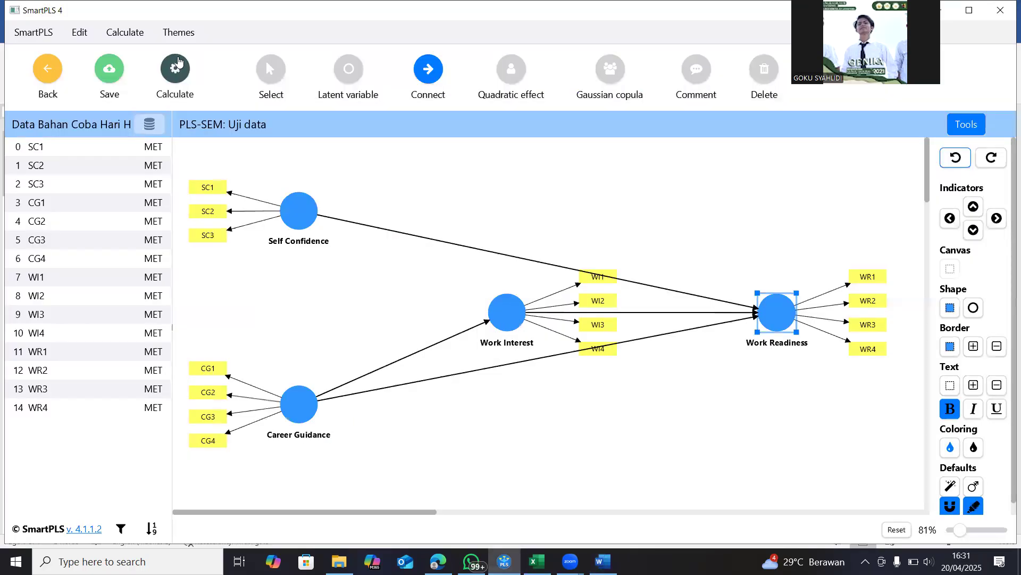
left_click(180, 85)
left_click(224, 106)
key("Escape")
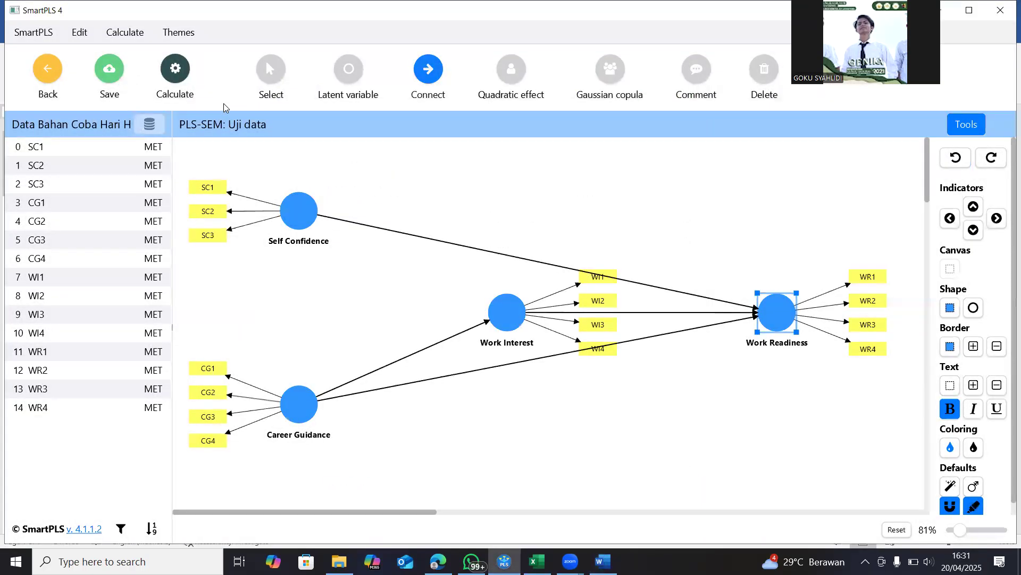
left_click(175, 72)
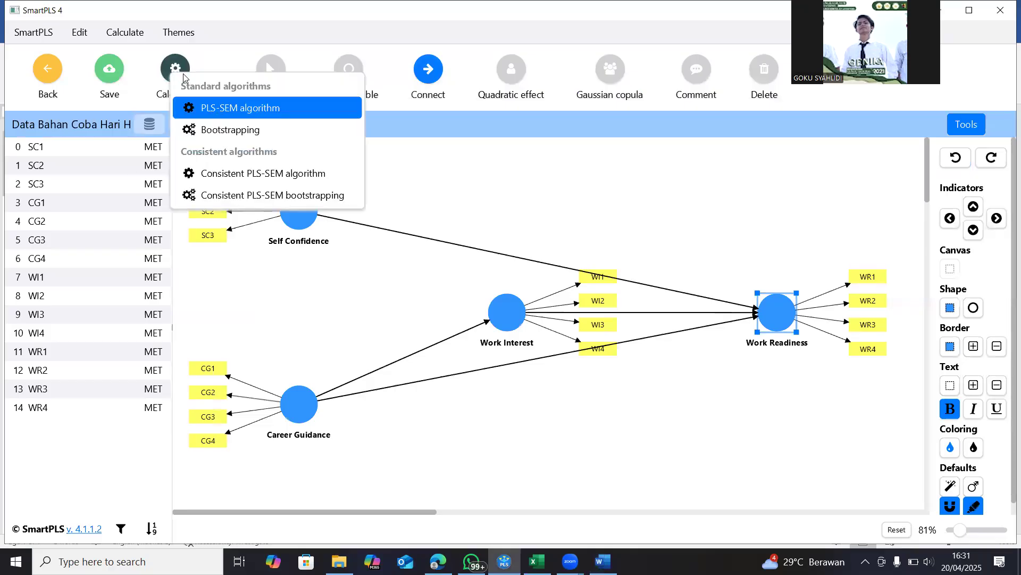
left_click(216, 110)
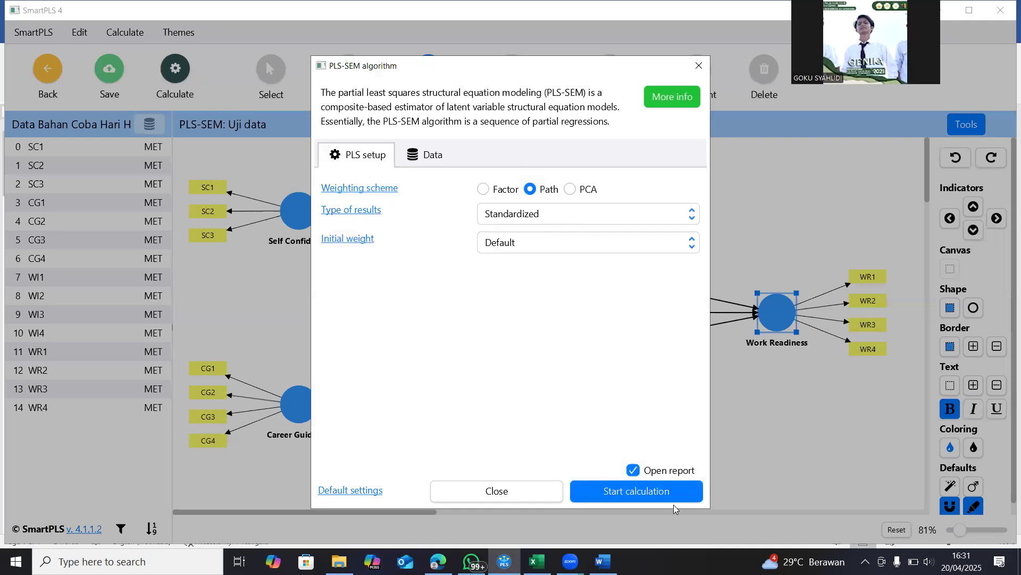
left_click(646, 490)
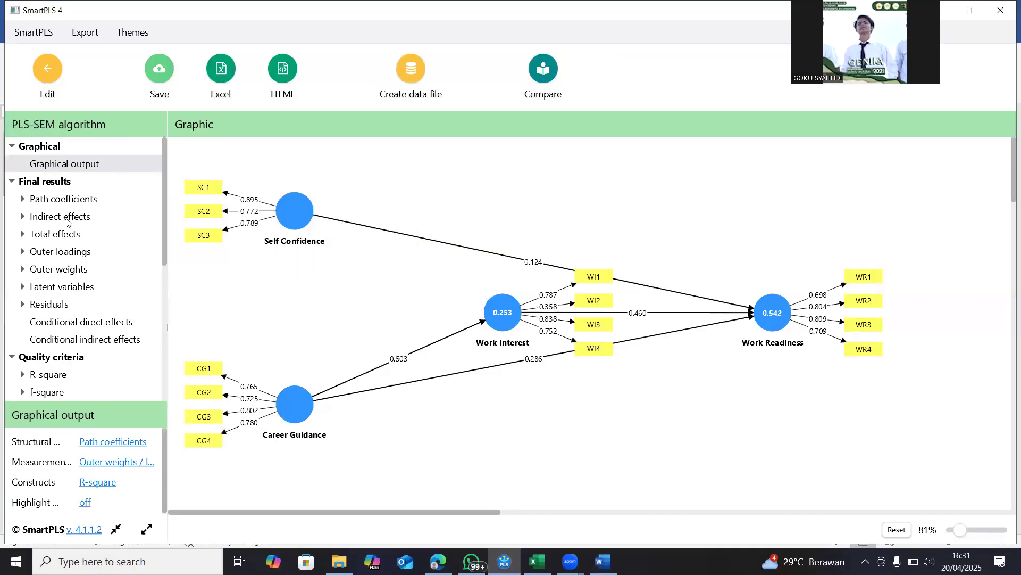
Display the outer loadings matrix in the report and capture a screenshot of it
left_click(51, 252)
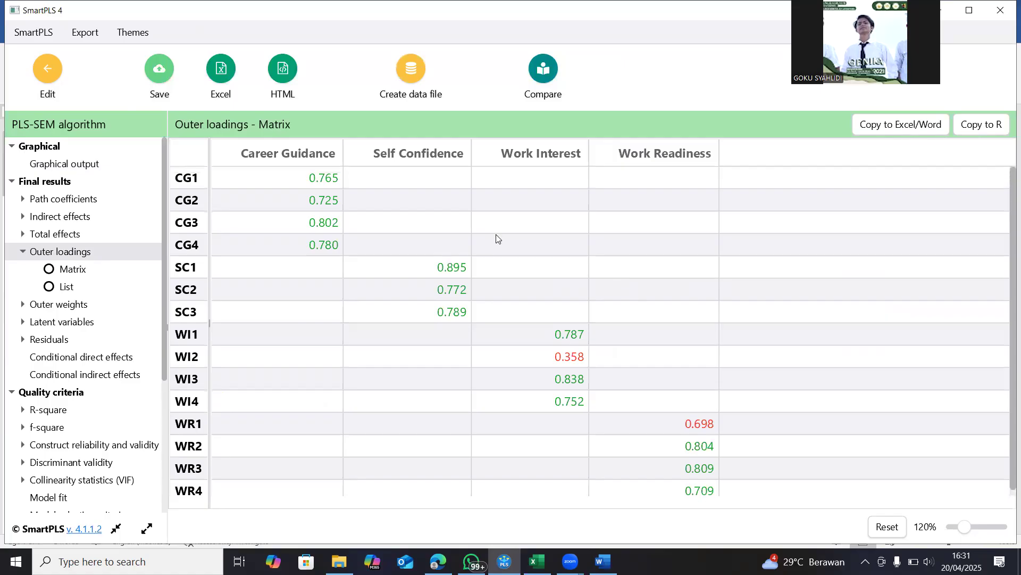
scroll(676, 298, "down", 1)
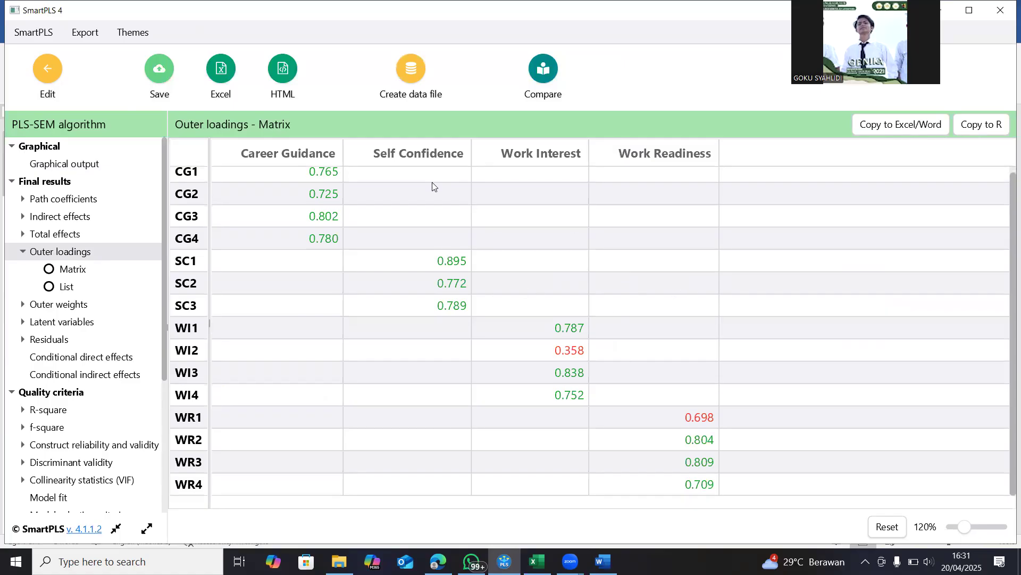
scroll(462, 216, "up", 1)
key("super+Print")
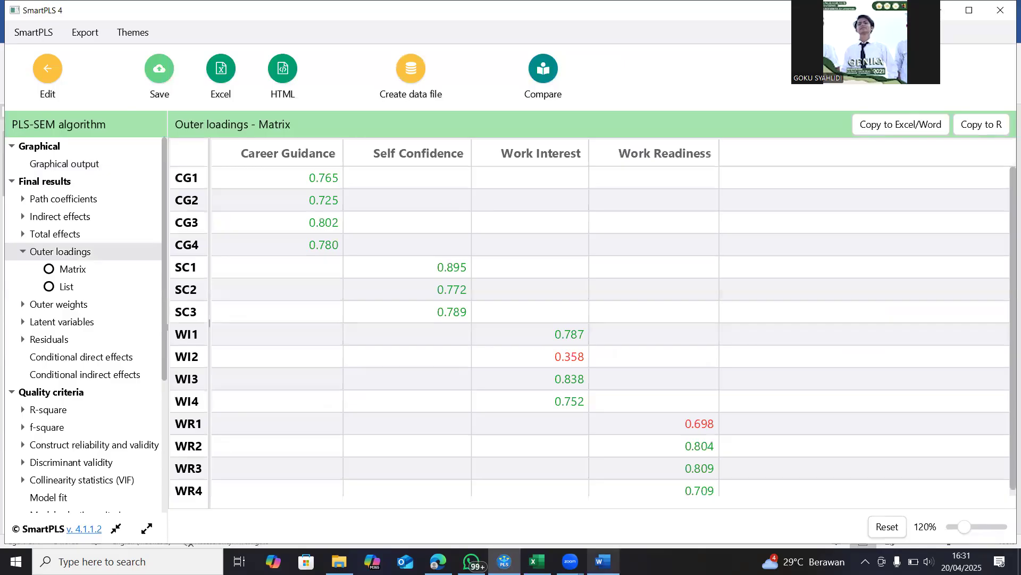
In the Word document, add the heading "Loading factor" below the model image and paste the outer loadings screenshot under it
left_click(522, 485)
type("Loading factor")
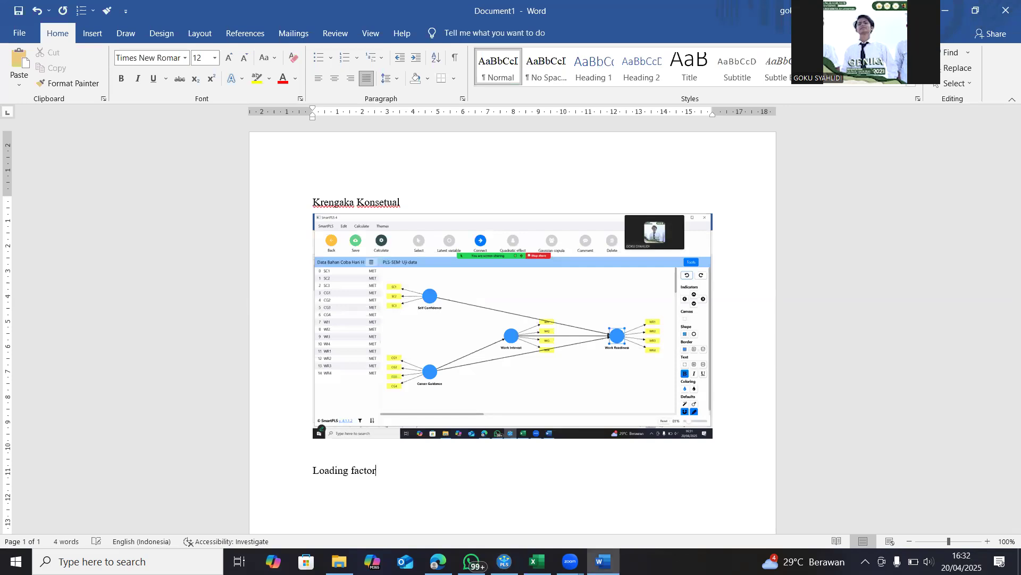
key("ctrl+v")
scroll(721, 439, "down", 2)
key("Return")
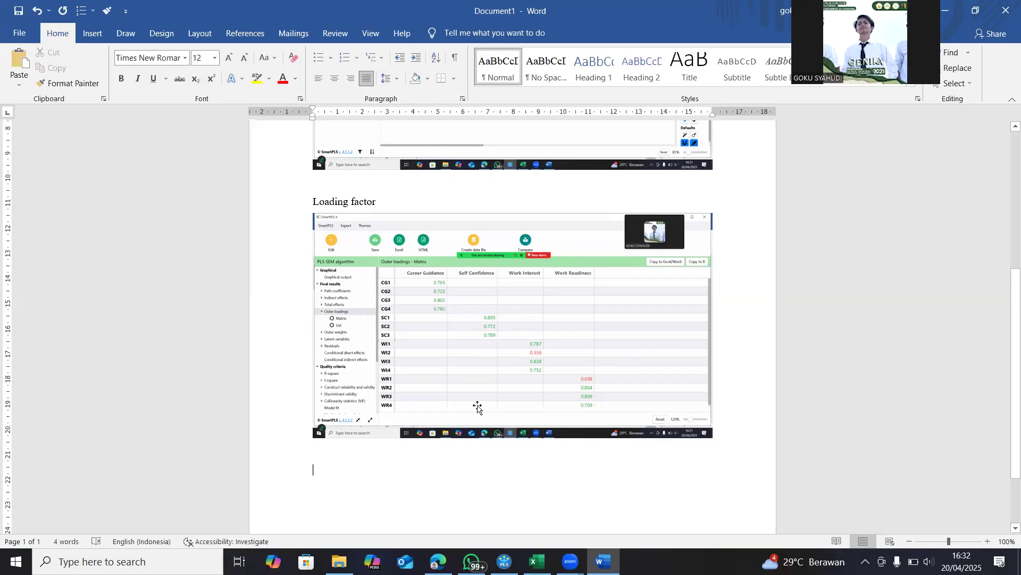
scroll(478, 407, "down", 4)
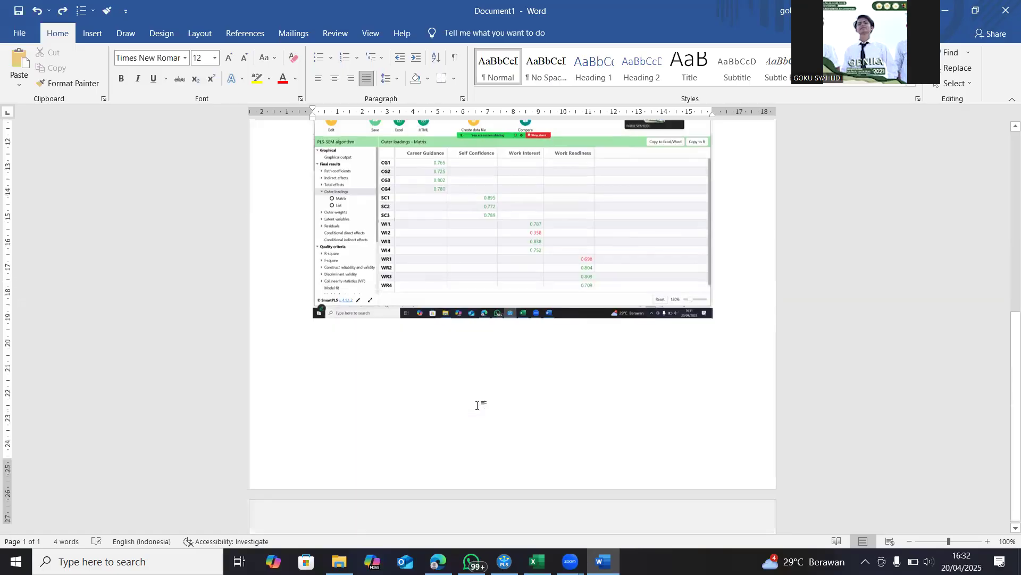
scroll(478, 406, "up", 1)
left_click(589, 516)
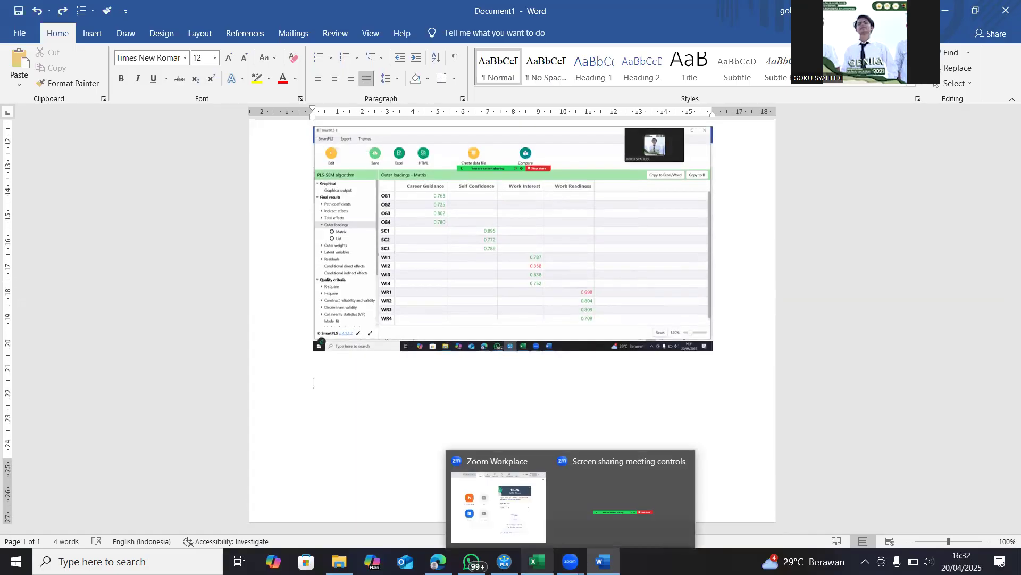
Switch to SmartPLS and examine the outer loadings of the Career Guidance indicators and of WI2 in the matrix
mouse_move(505, 560)
left_click(507, 524)
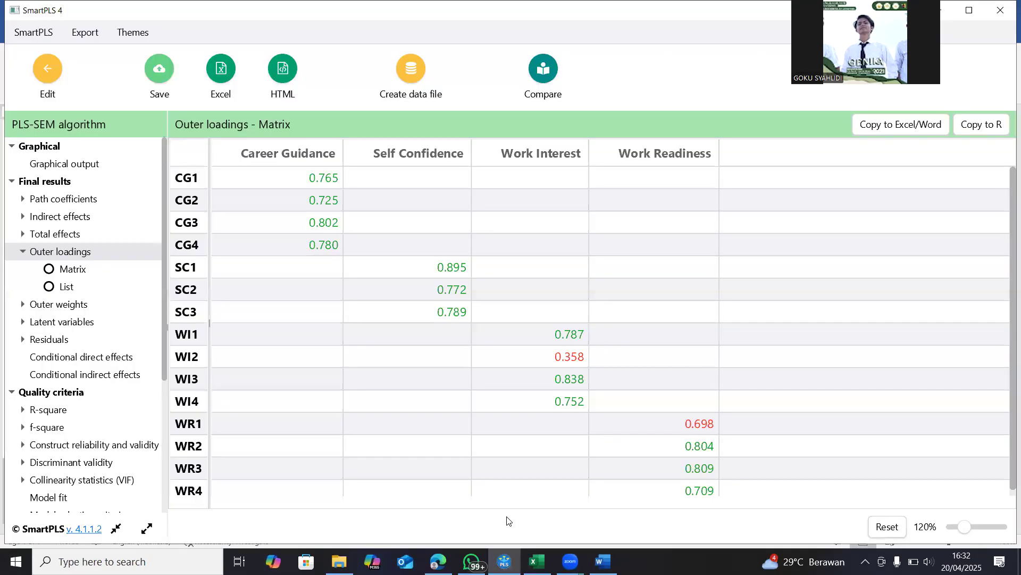
left_click_drag(329, 184, 333, 219)
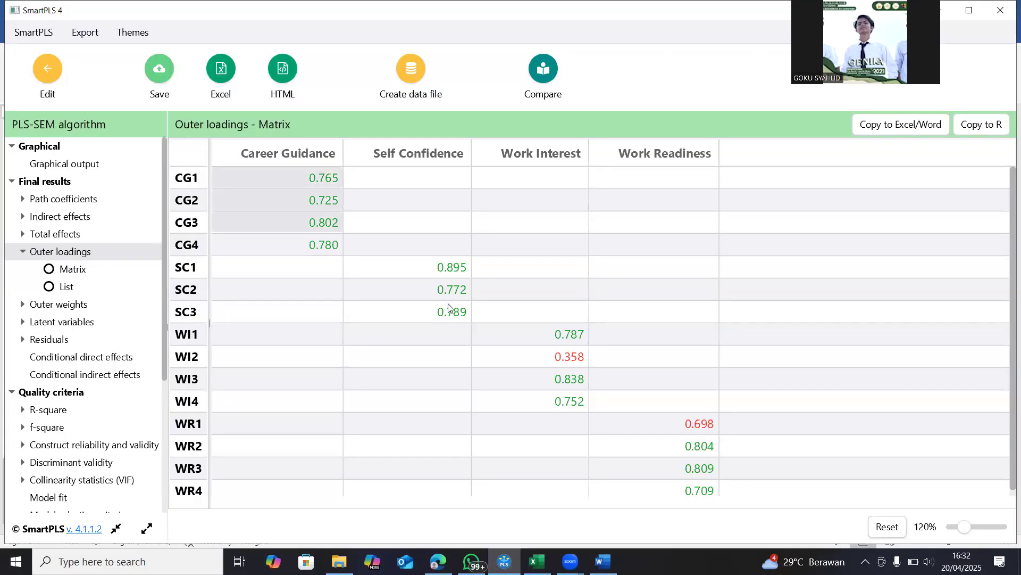
left_click(569, 360)
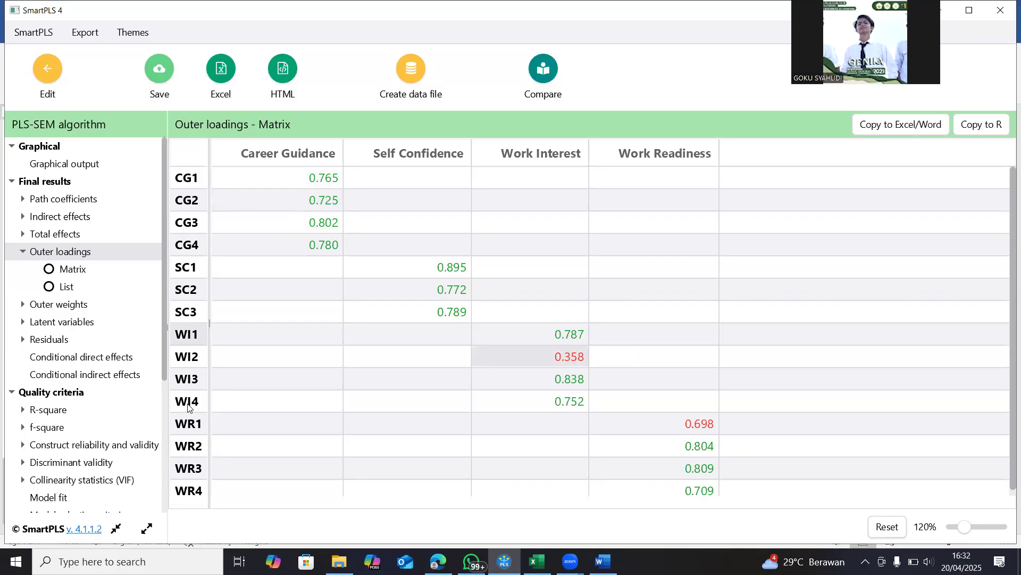
Switch to the Excel data workbook and fill the WI1 to WI4 columns with yellow
mouse_move(537, 562)
left_click(543, 497)
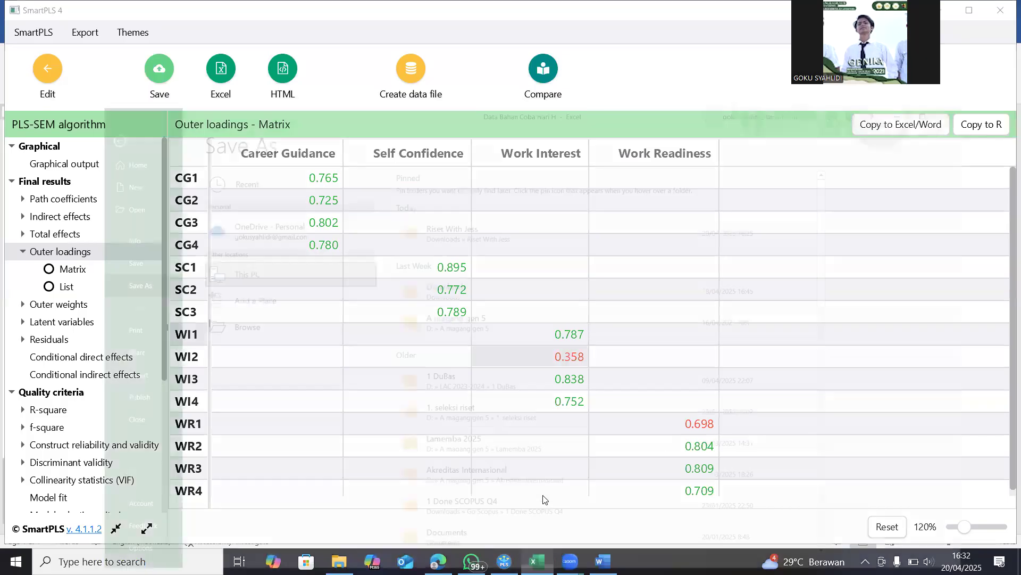
left_click(29, 35)
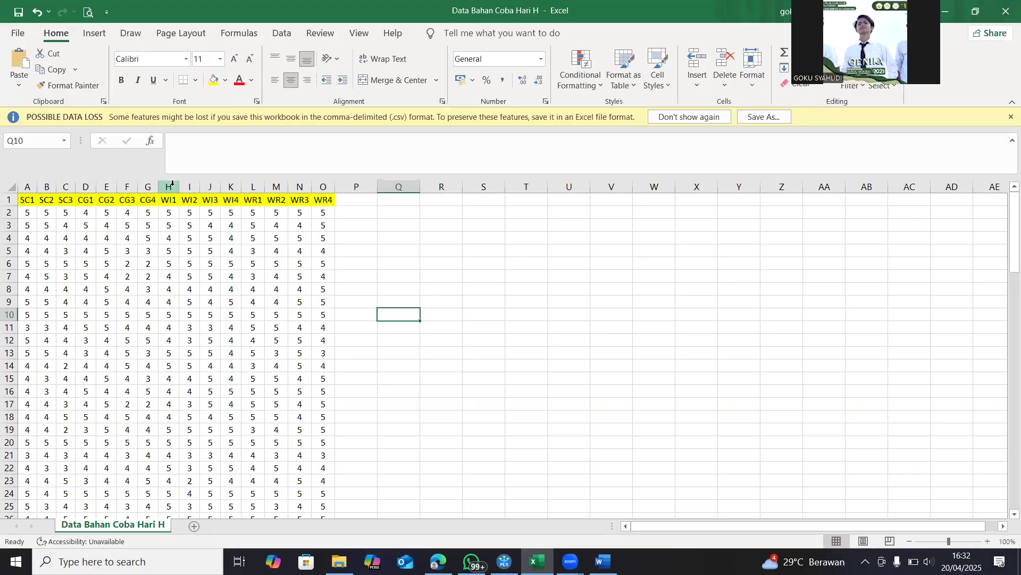
left_click(169, 186)
left_click(231, 186, "shift")
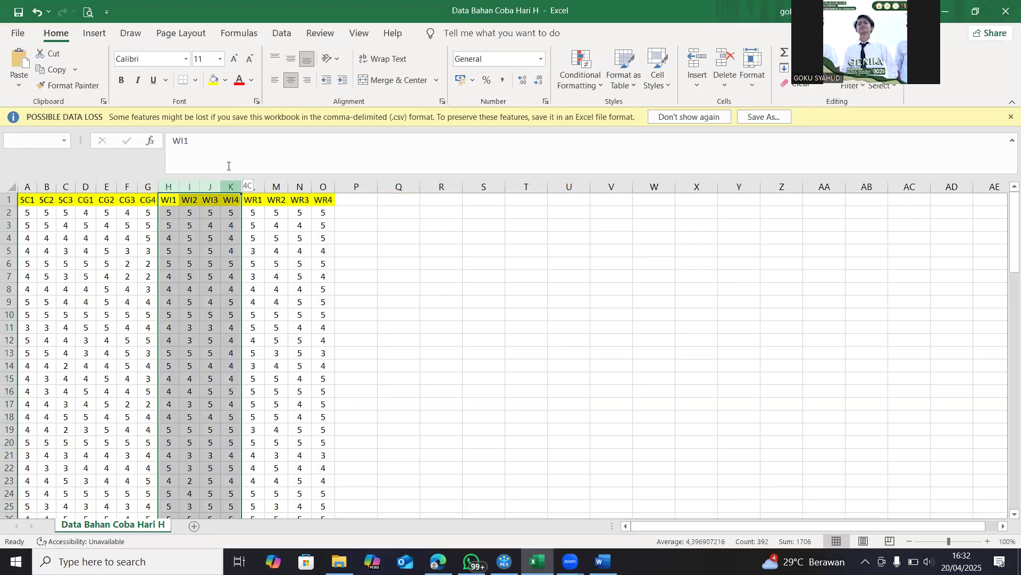
left_click(214, 82)
left_click(447, 300)
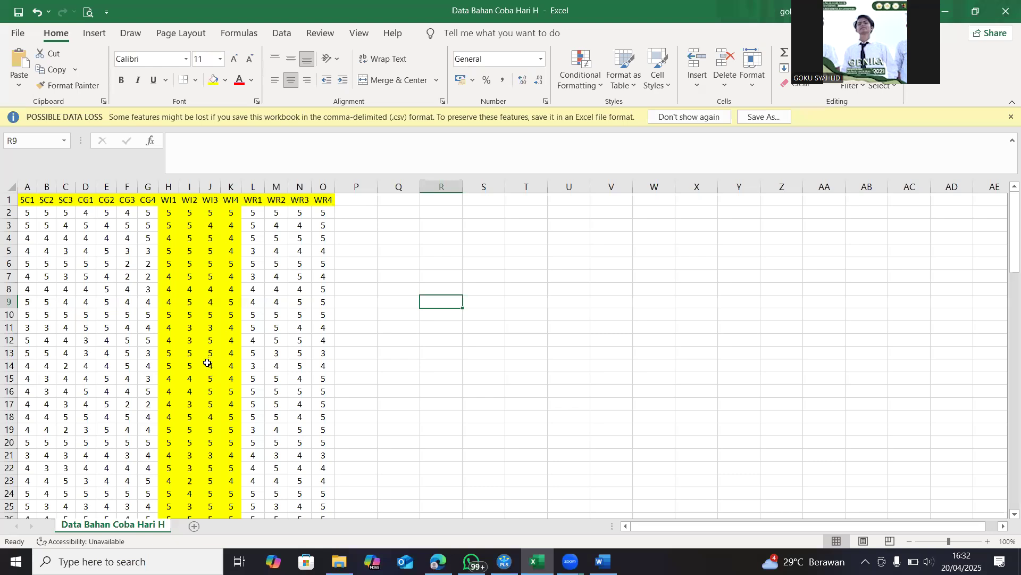
Delete row 23, the respondent with a WI2 score of 2, and look through the remaining rows of data
left_click(169, 481)
left_click(191, 481)
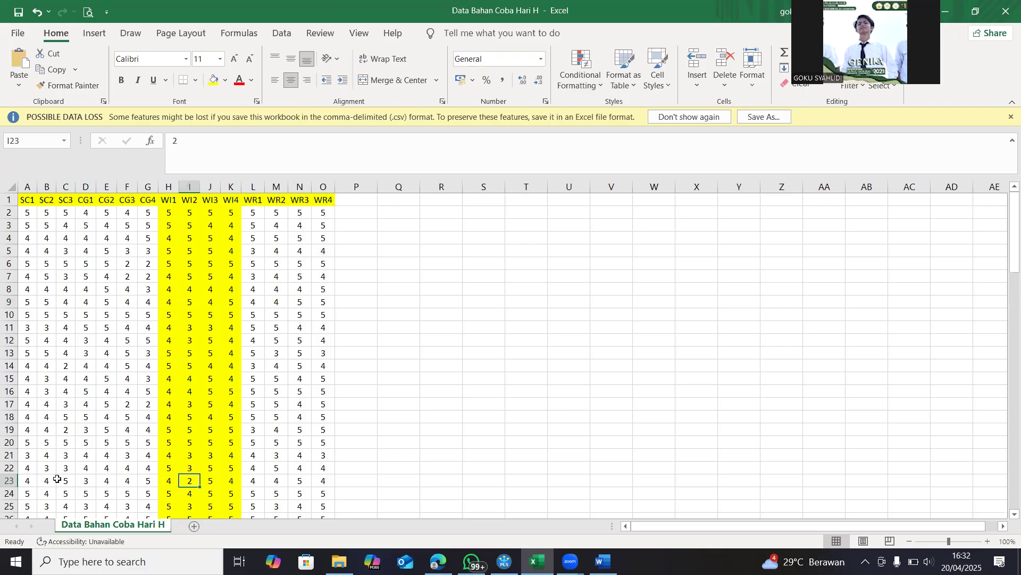
left_click(9, 480)
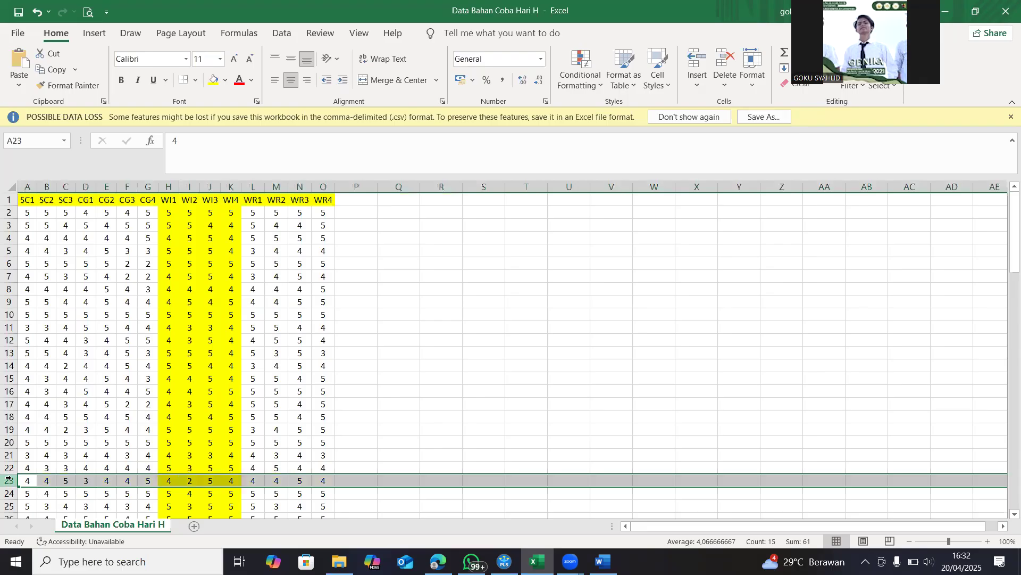
right_click(31, 481)
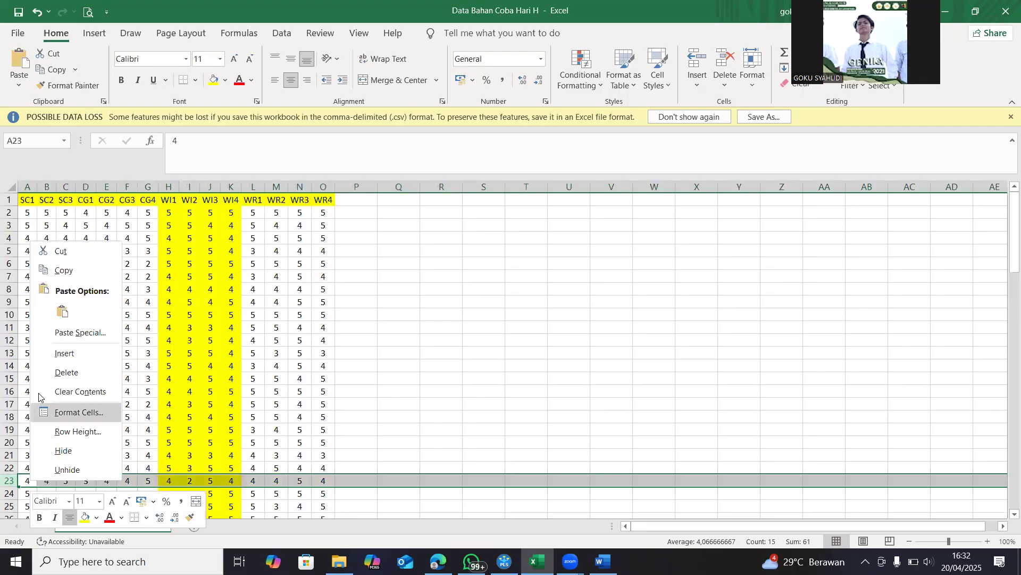
left_click(53, 373)
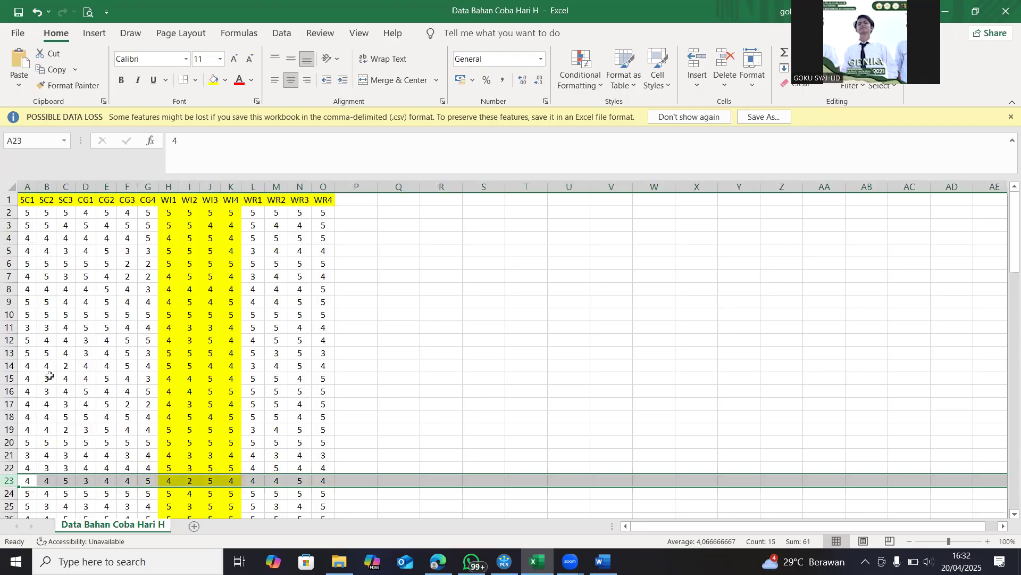
left_click(419, 406)
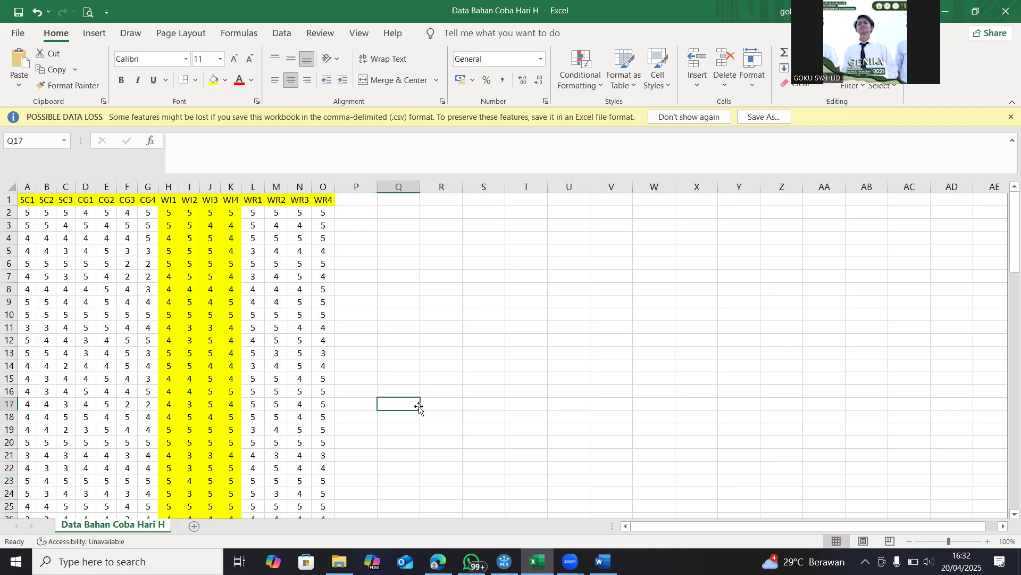
scroll(222, 401, "down", 4)
scroll(222, 400, "down", 3)
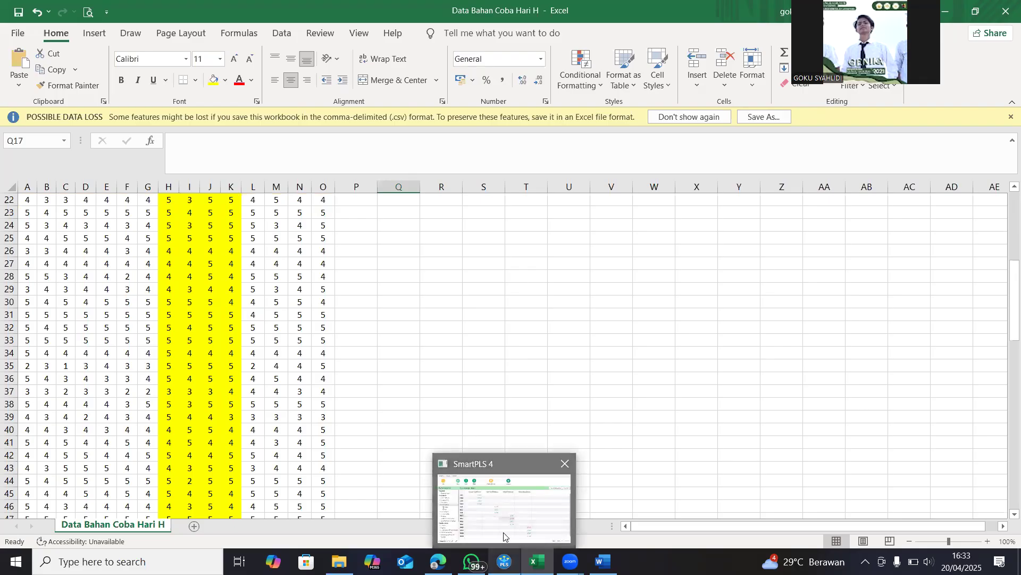
Switch to SmartPLS, display the construct reliability and validity overview through the average variance extracted column, and capture a screenshot of it
left_click(504, 561)
scroll(697, 410, "down", 1)
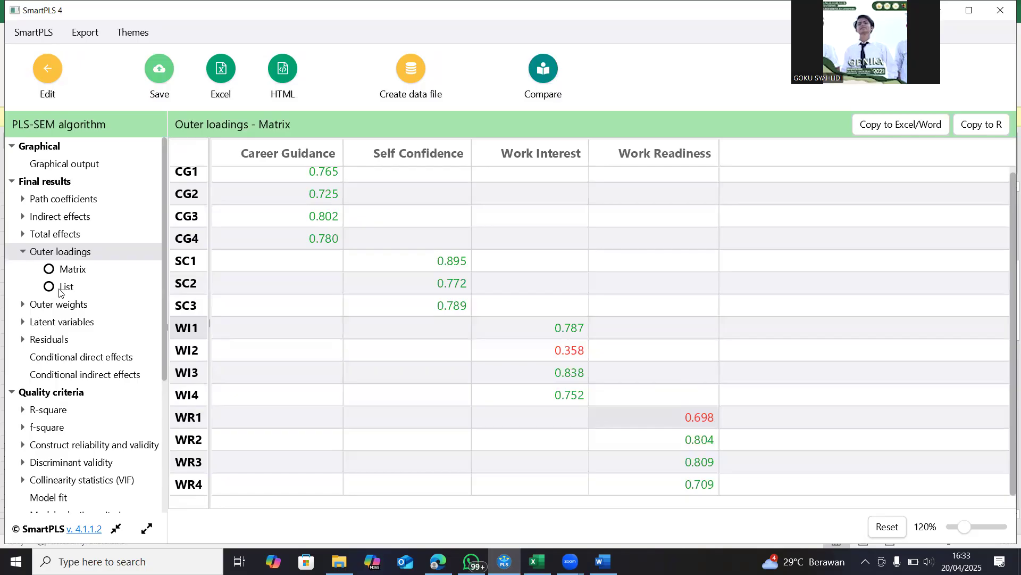
left_click(68, 446)
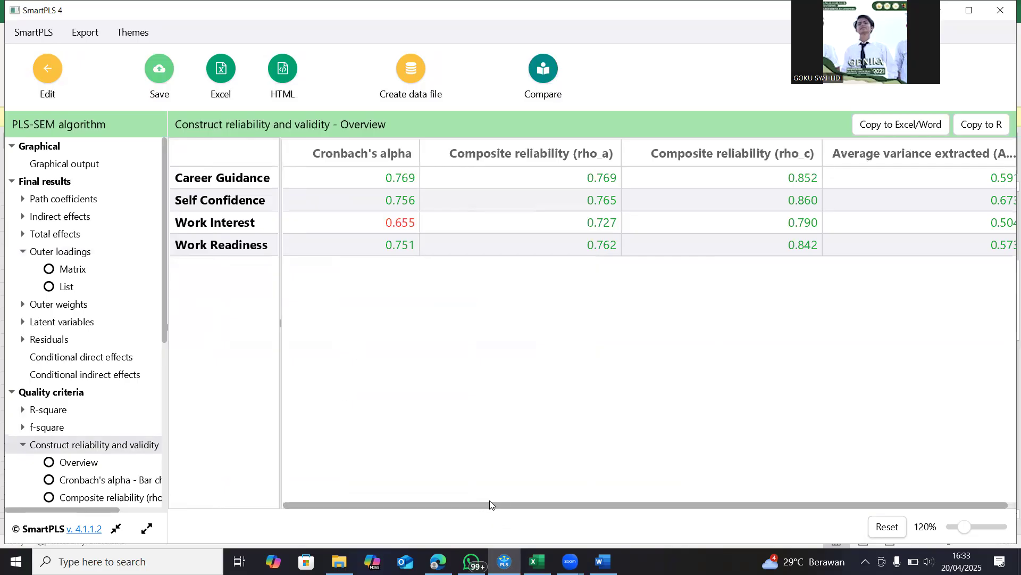
left_click_drag(498, 506, 580, 510)
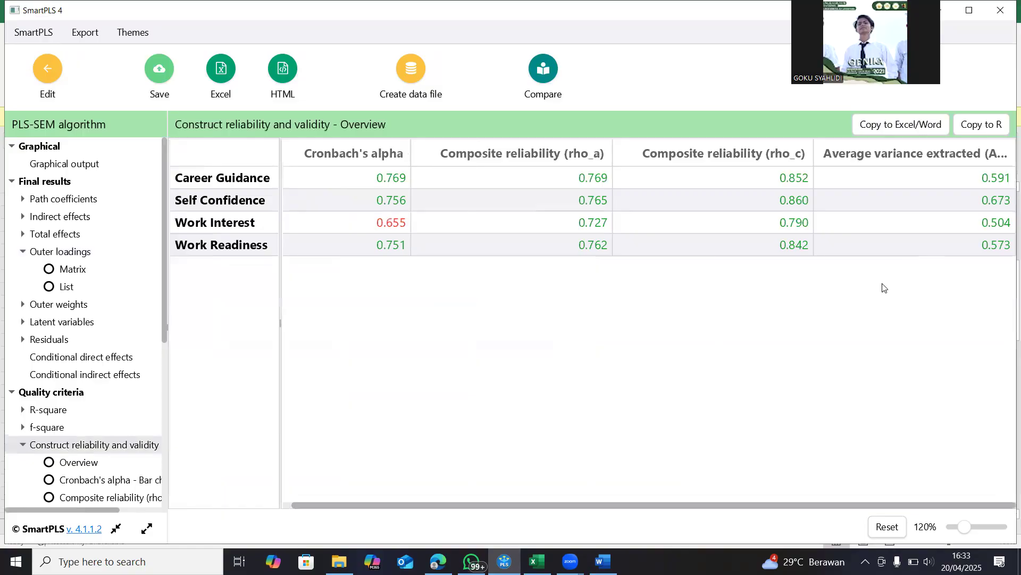
In the Word document, add the heading "Cnstruck Reability and validity" below the outer loadings image and paste the reliability screenshot under it
left_click(596, 508)
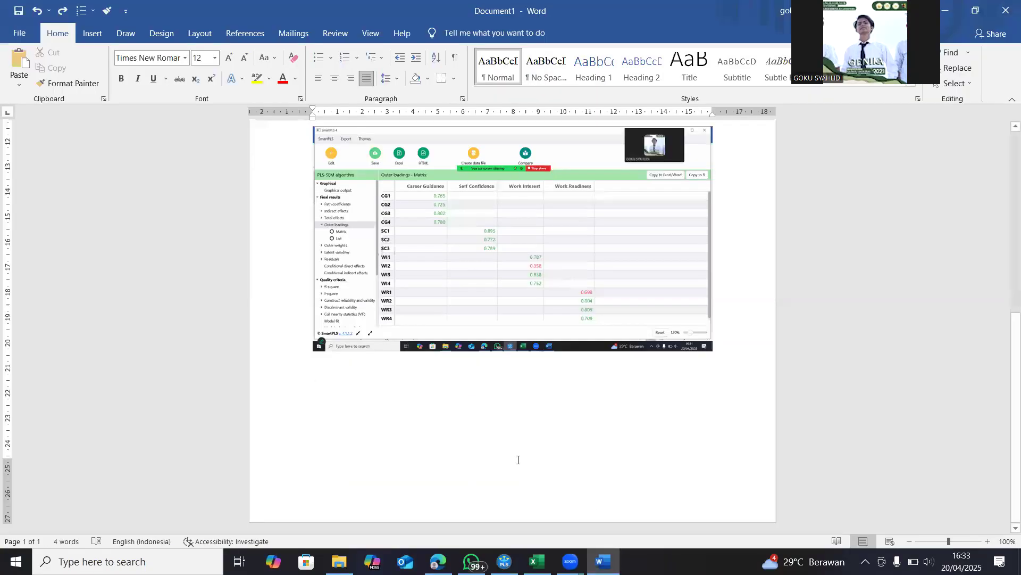
type("Cn")
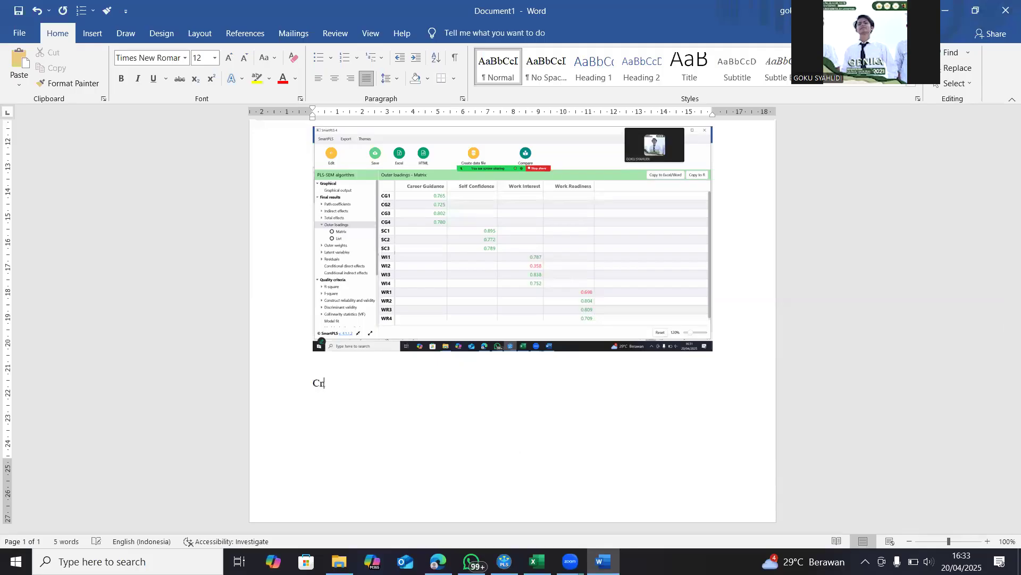
type("struck Real")
key("BackSpace")
type("bility and")
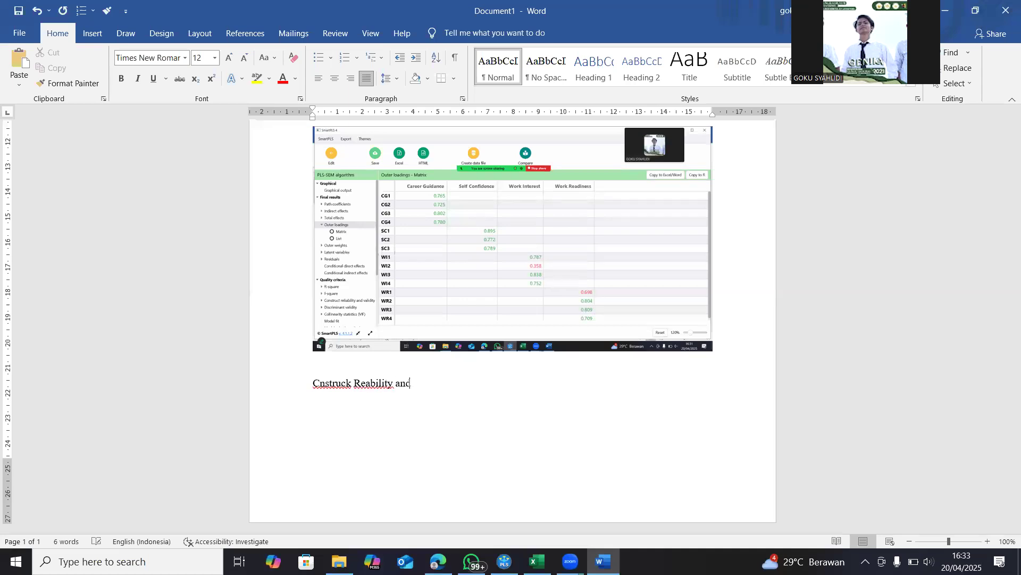
type(" validity")
key("ctrl+v")
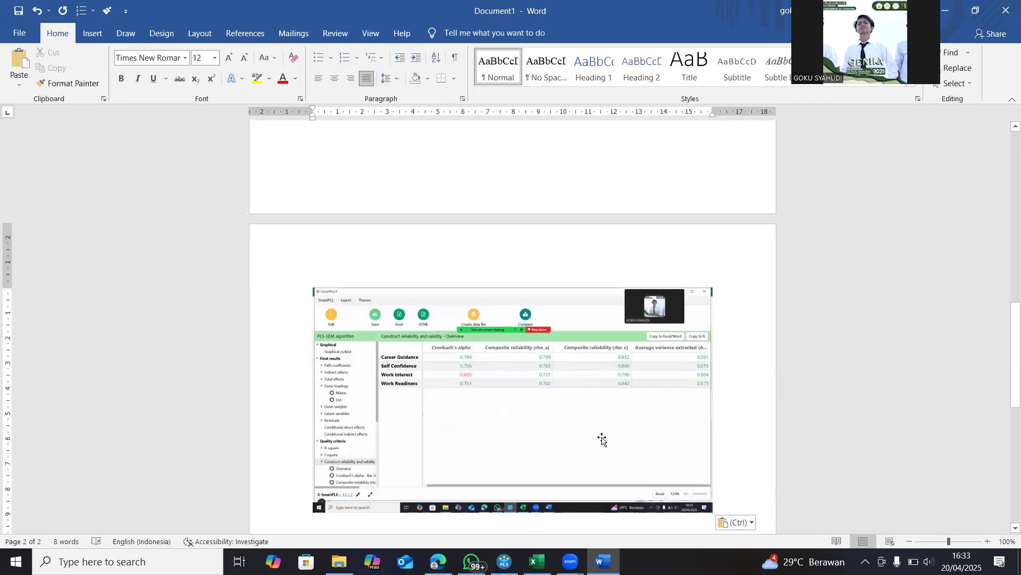
scroll(591, 453, "down", 1)
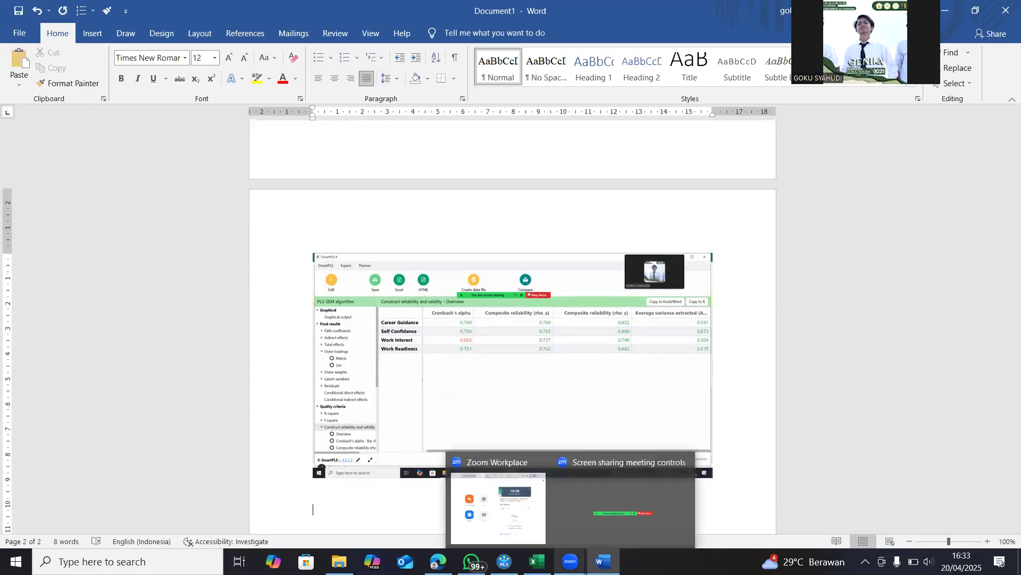
Switch to SmartPLS, check Work Interest's Cronbach's alpha, and display and capture a screenshot of the R-square overview
left_click(489, 520)
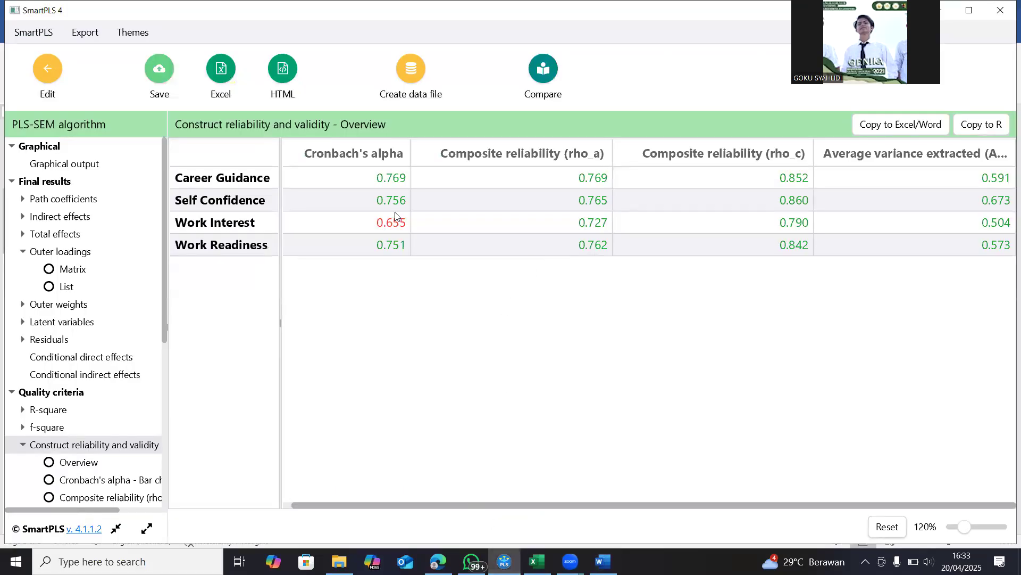
left_click(360, 228)
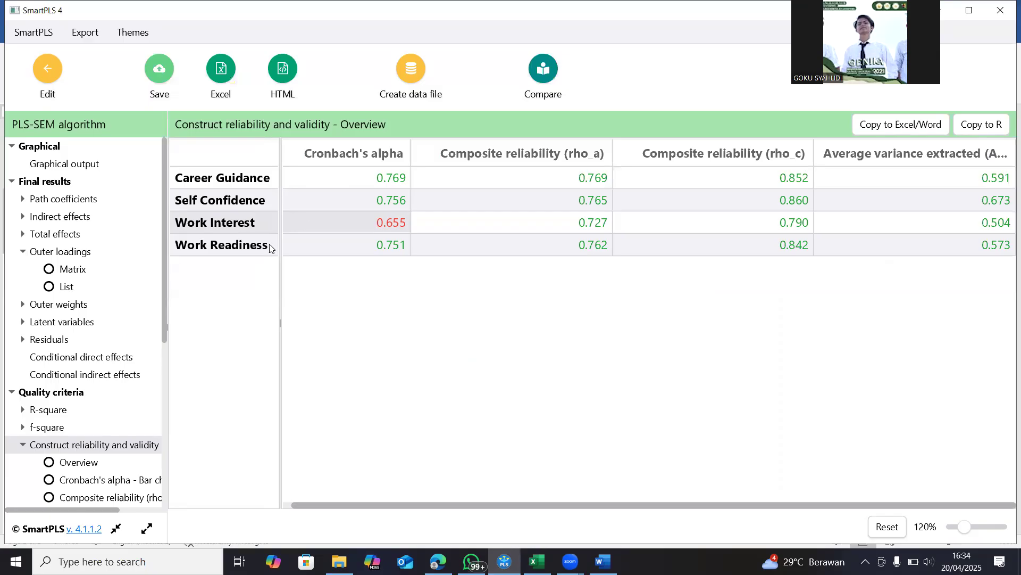
scroll(101, 313, "down", 2)
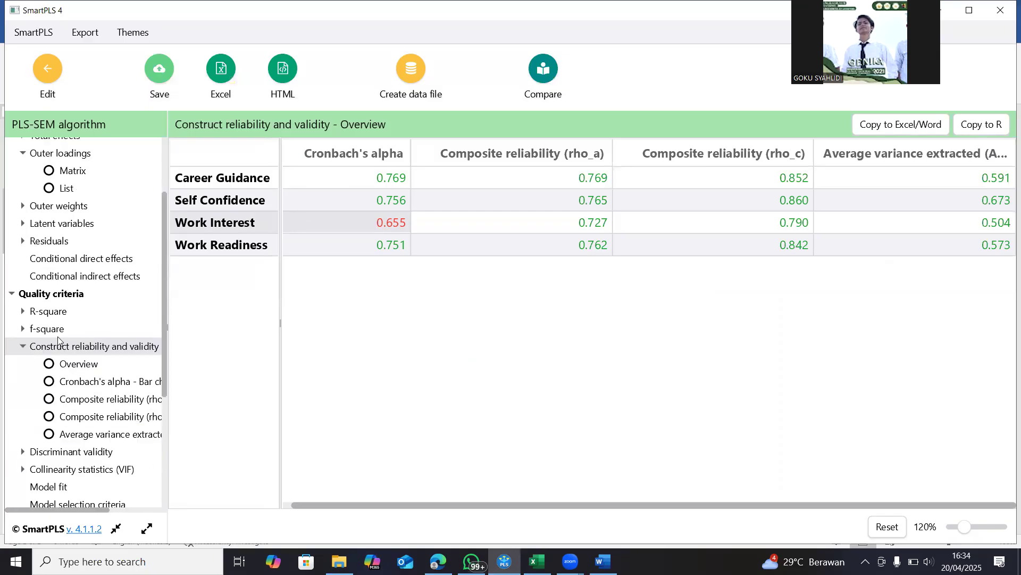
left_click(50, 313)
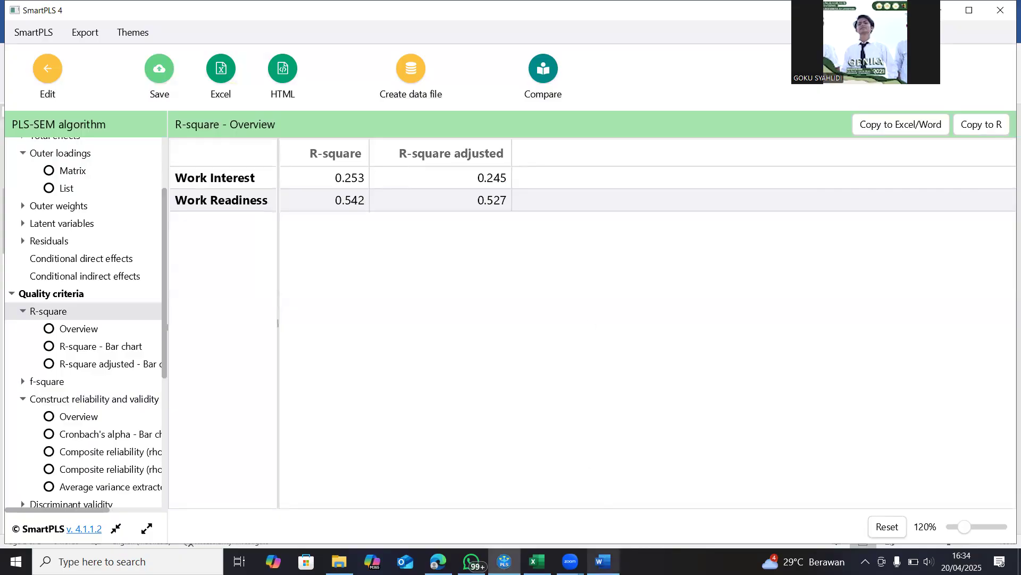
In the Word document, add the heading "R Square" below the reliability image and paste the R-square screenshot under it
mouse_move(603, 561)
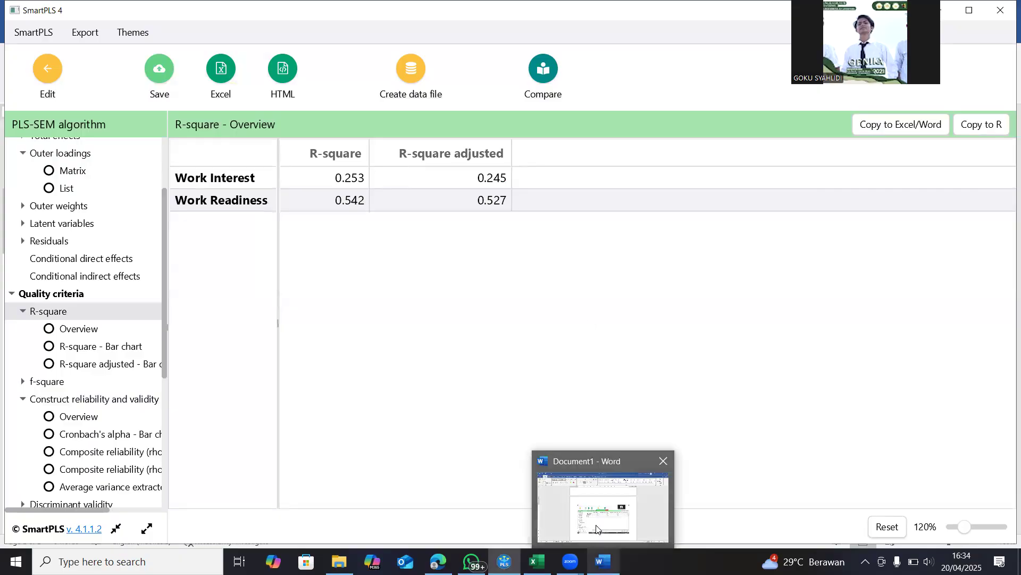
left_click(597, 529)
type("R")
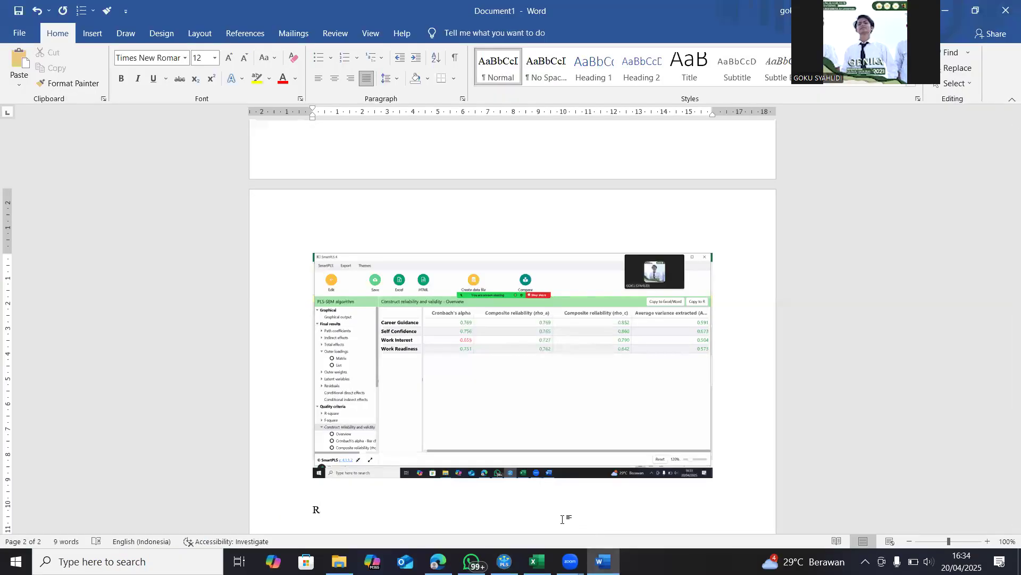
type(" Square")
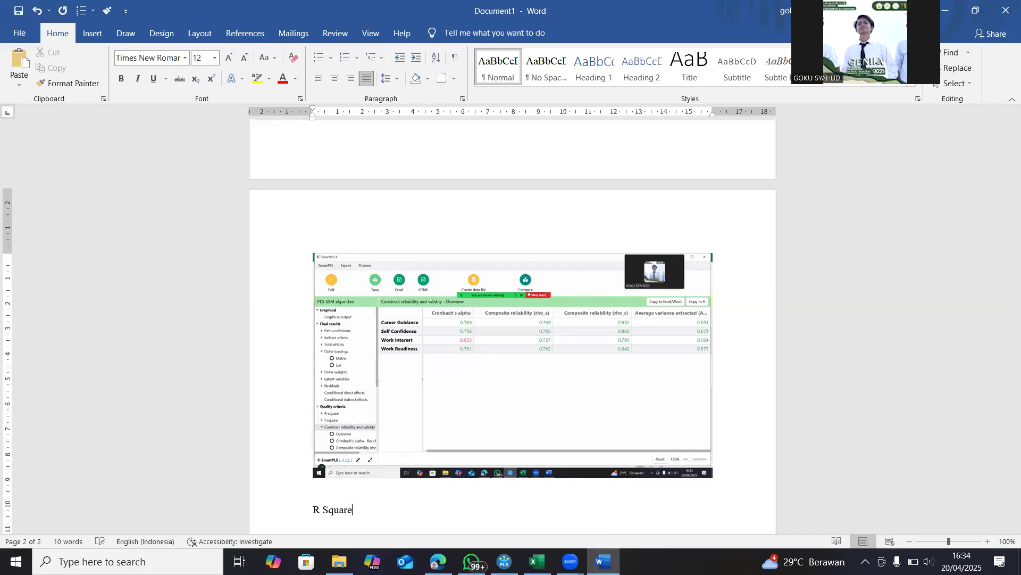
key("ctrl+v")
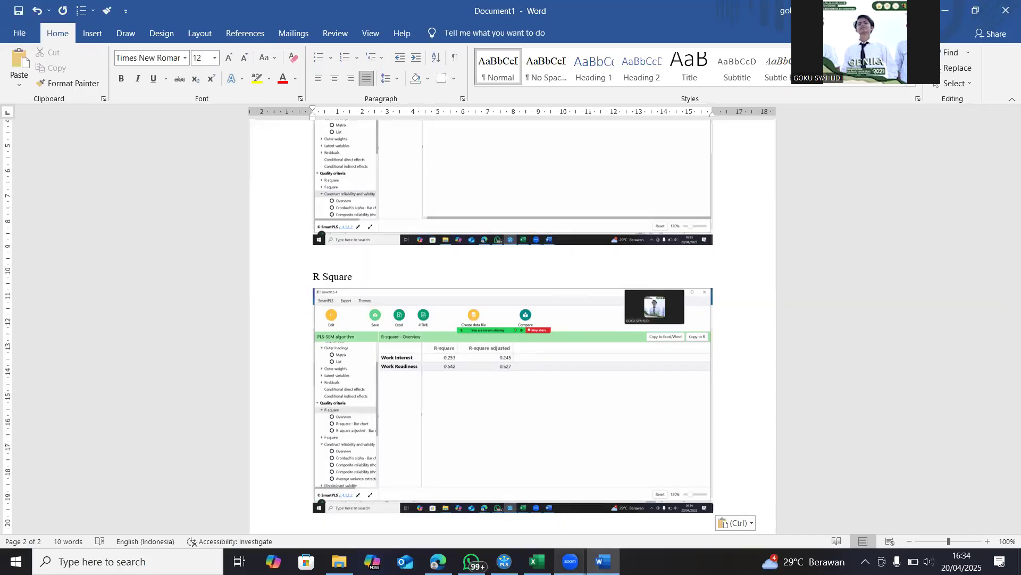
Switch to SmartPLS and examine the discriminant validity results in the HTMT matrix and the Fornell-Larcker criterion
mouse_move(504, 561)
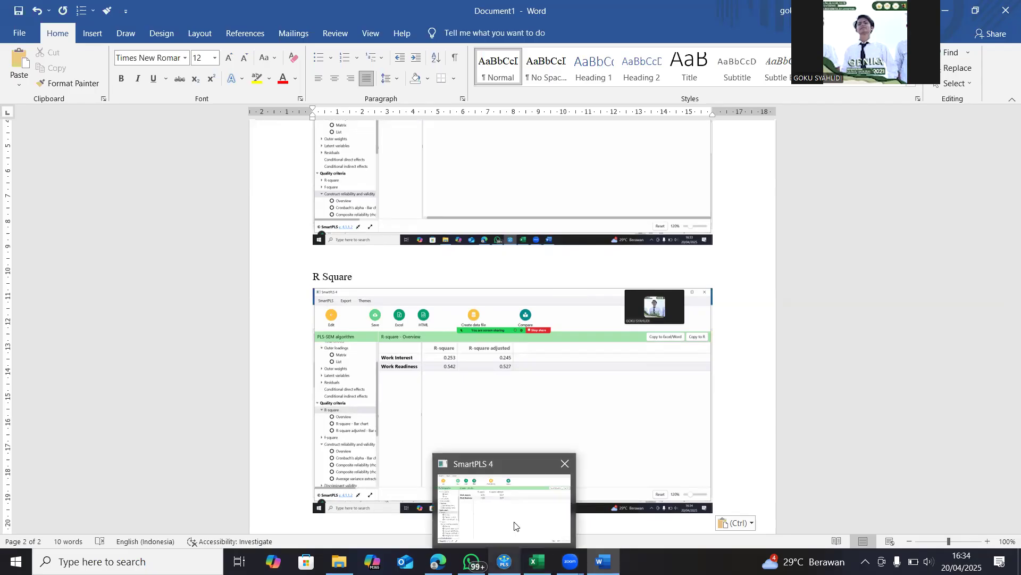
left_click(516, 524)
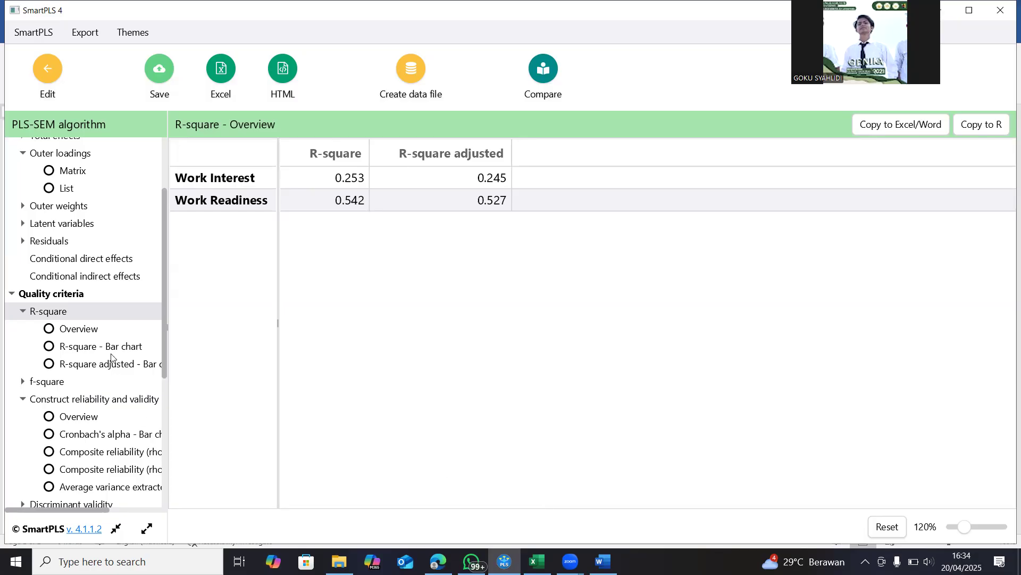
scroll(102, 343, "down", 4)
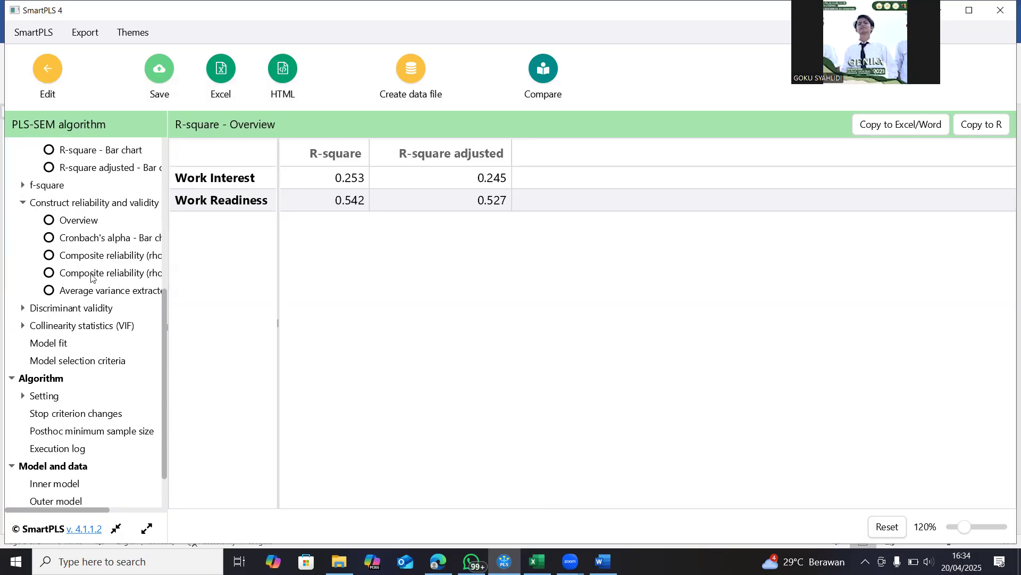
left_click(74, 312)
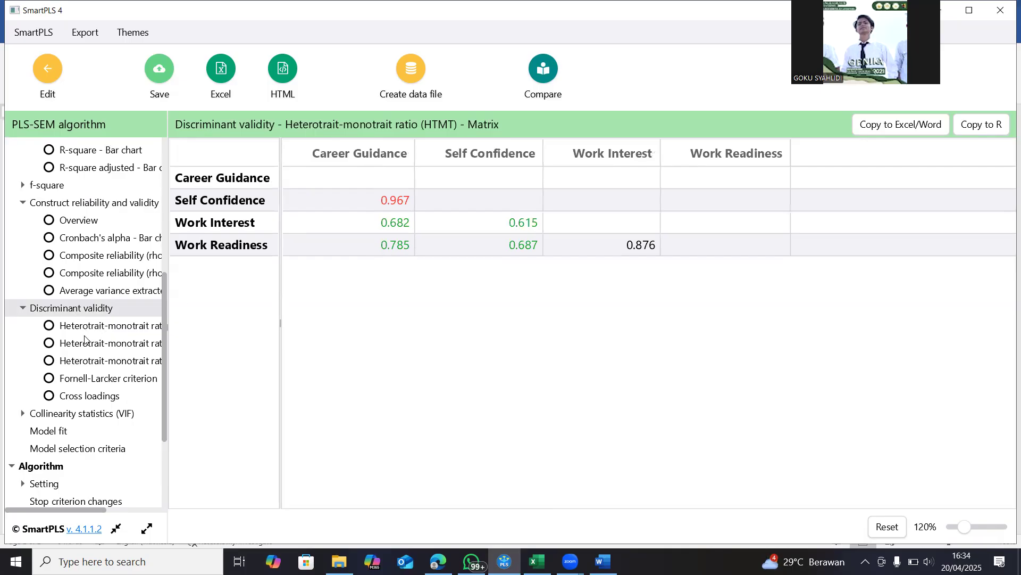
left_click(379, 199)
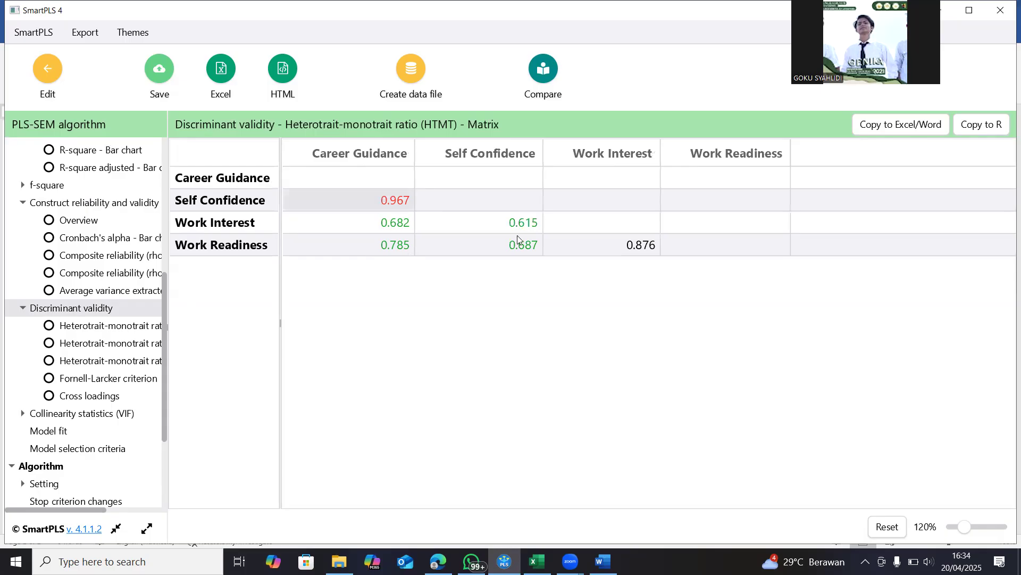
left_click(81, 382)
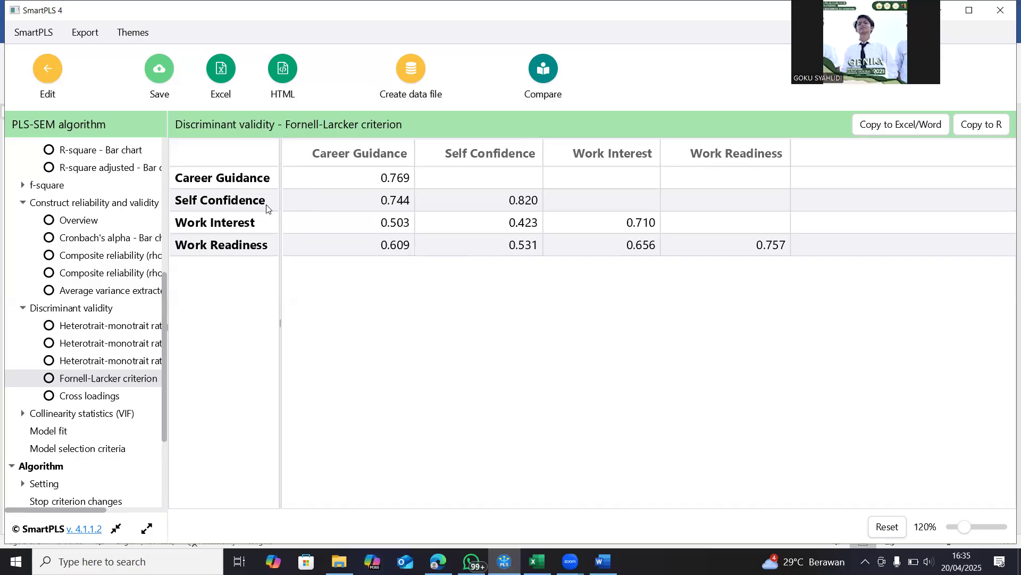
Check the discriminant validity cross loadings, and display and capture a screenshot of the HTMT matrix
left_click(91, 397)
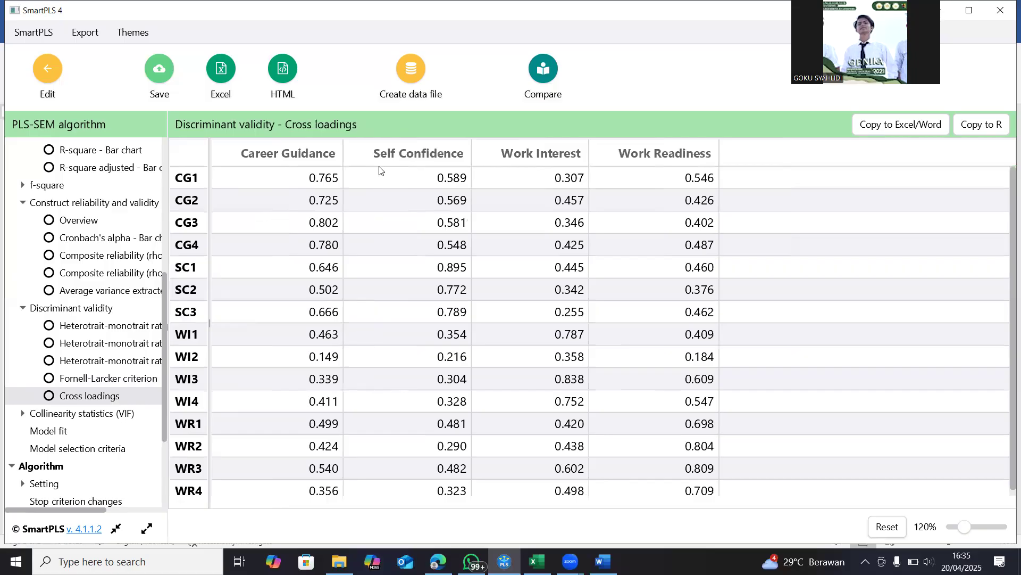
left_click(77, 310)
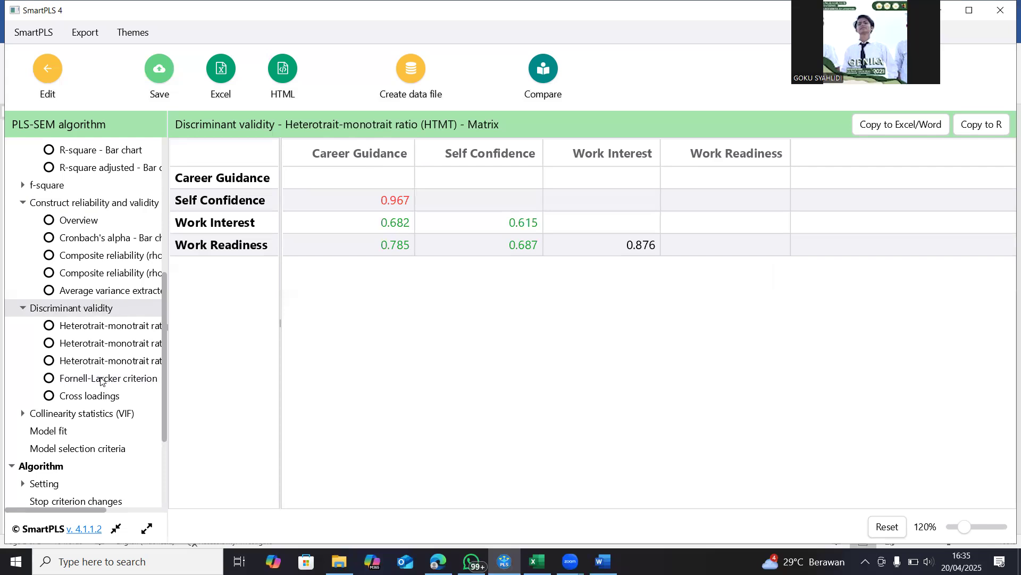
left_click(93, 333)
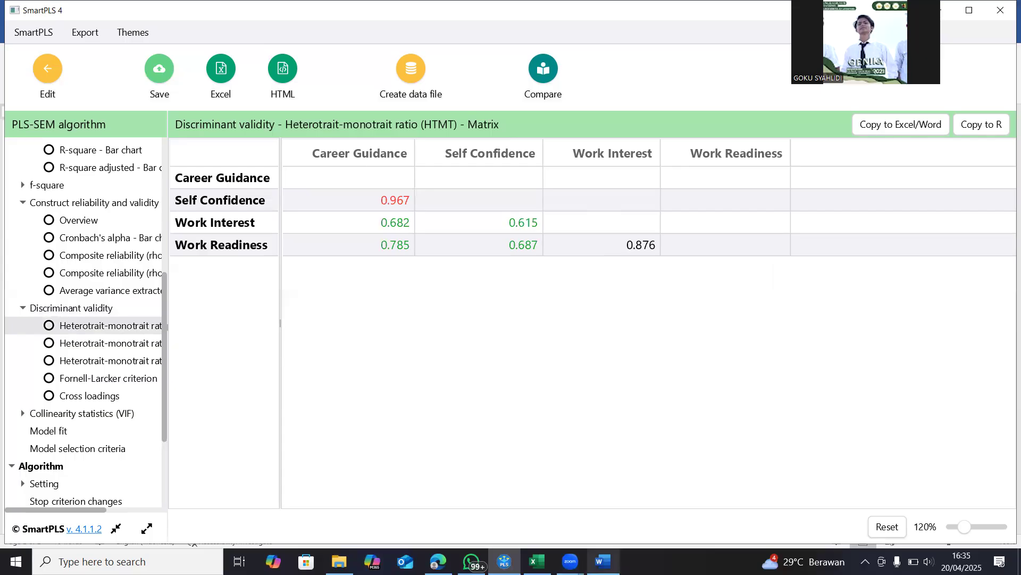
Switch to the Word document, add a discriminant validity heading below the R-square image, and paste the HTMT matrix screenshot under it
mouse_move(602, 561)
left_click(604, 510)
scroll(485, 475, "down", 3)
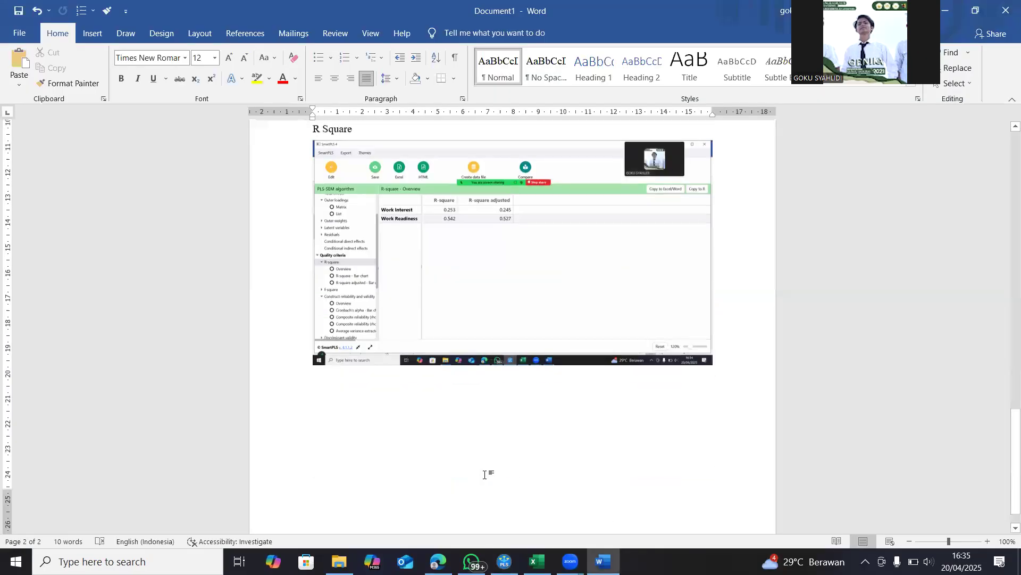
left_click(393, 407)
left_click(746, 380)
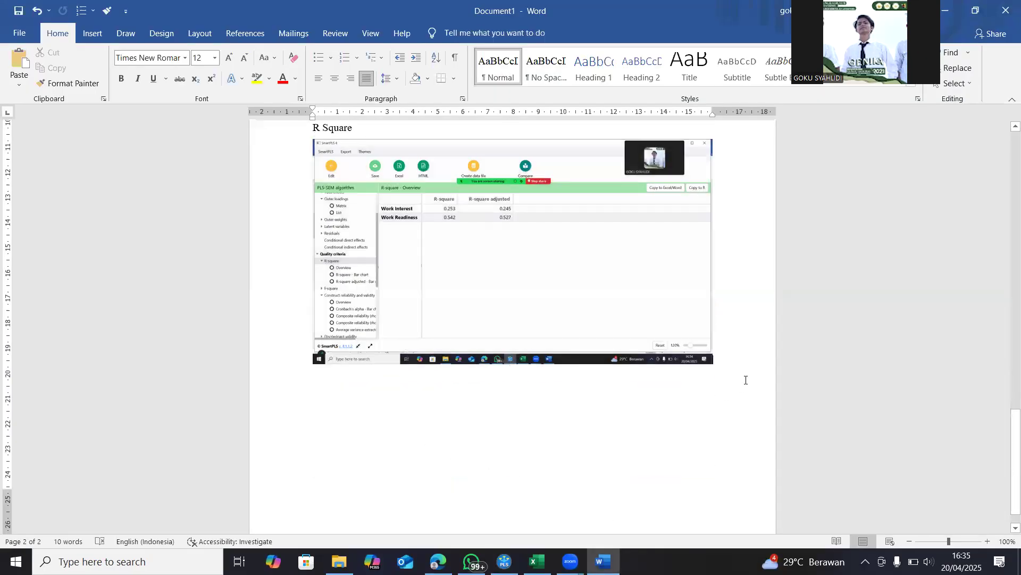
key("Return")
type("Des")
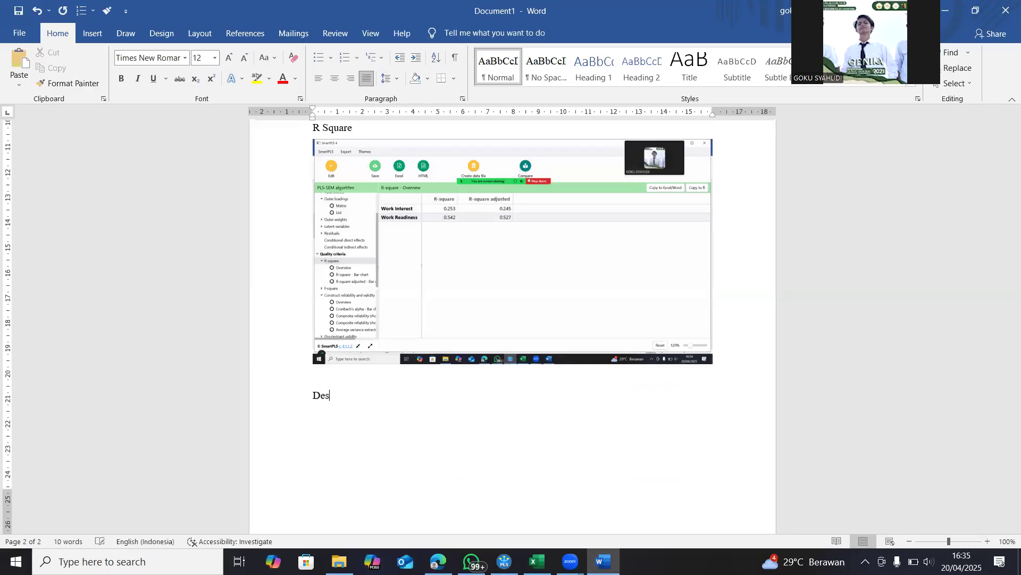
type("ciiminant validity")
key("Return")
key("ctrl+v")
scroll(745, 381, "down", 4)
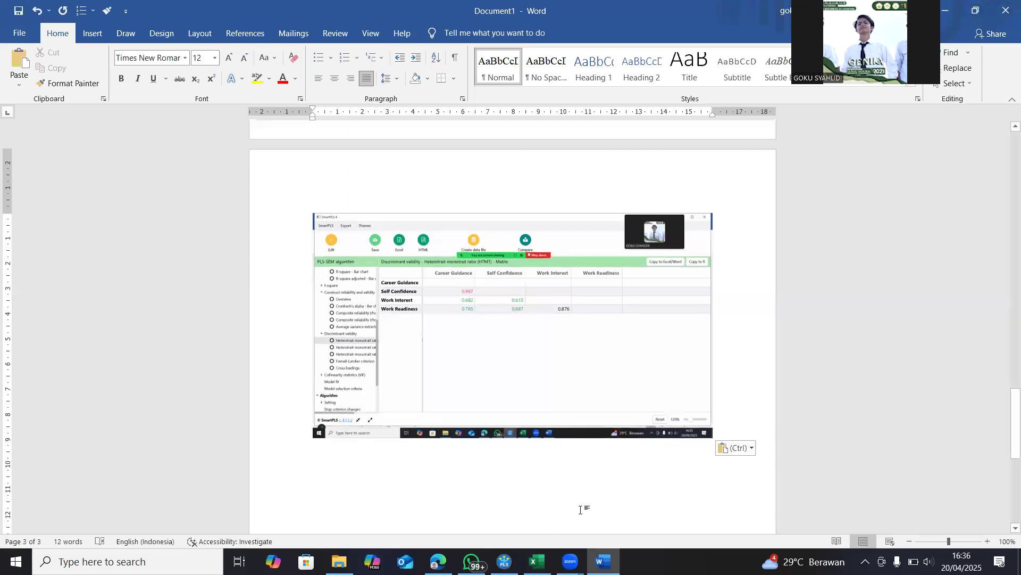
key("Return")
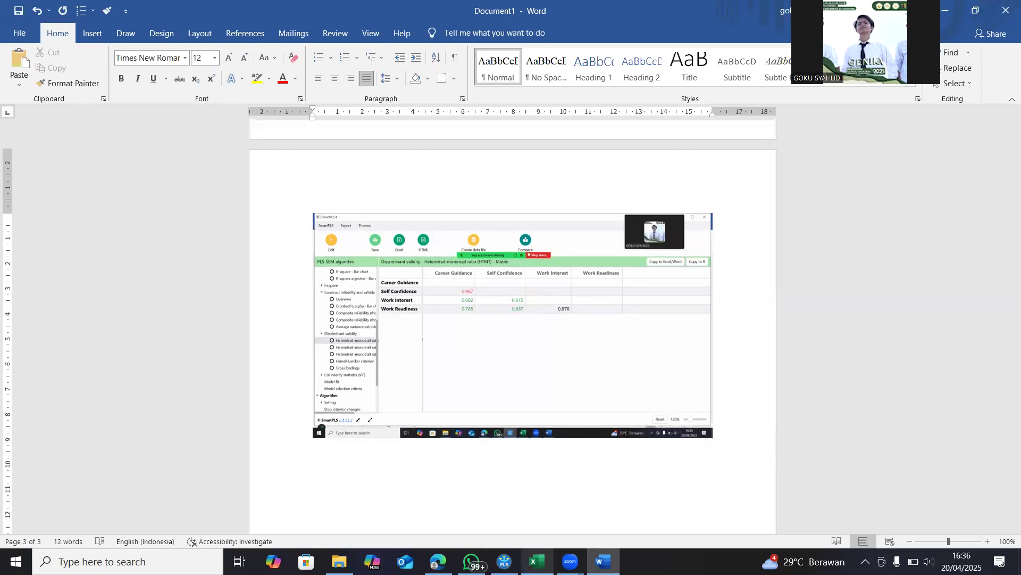
Switch to SmartPLS and display and capture a screenshot of the model fit results
left_click(503, 495)
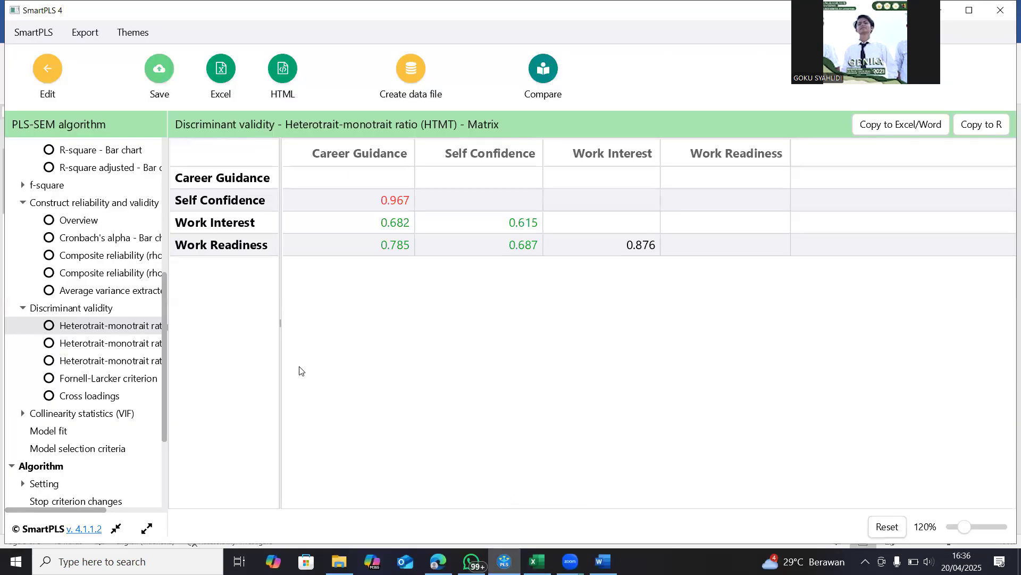
scroll(109, 401, "down", 2)
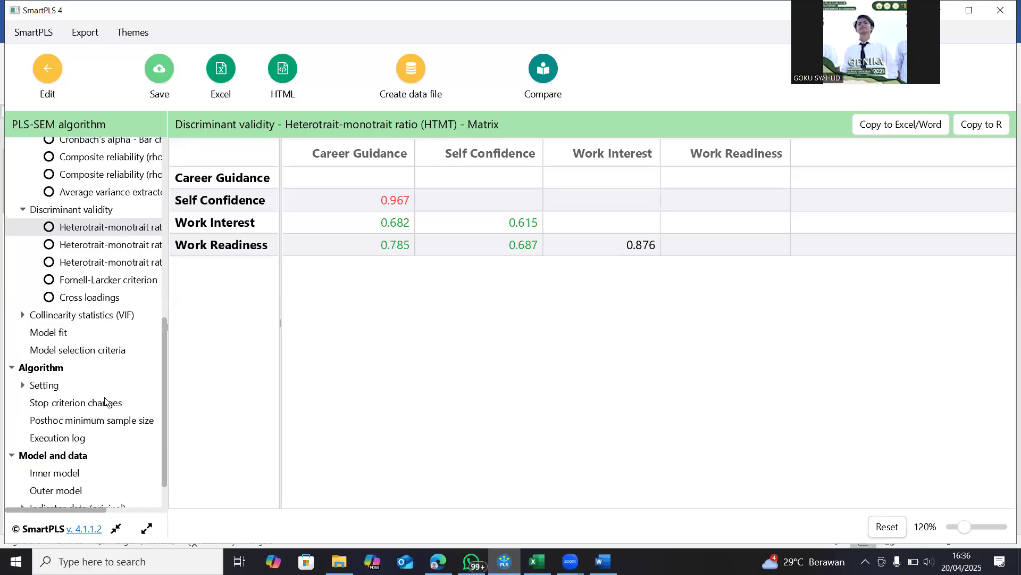
left_click(37, 333)
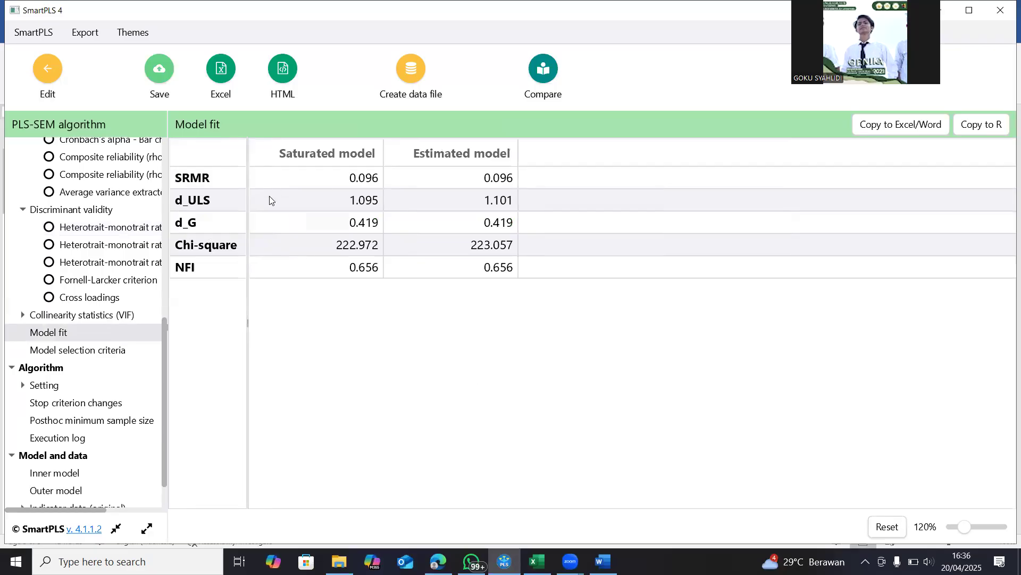
In the Word document, add the heading "Model fit" below the HTMT image and paste the model fit screenshot under it
left_click(603, 562)
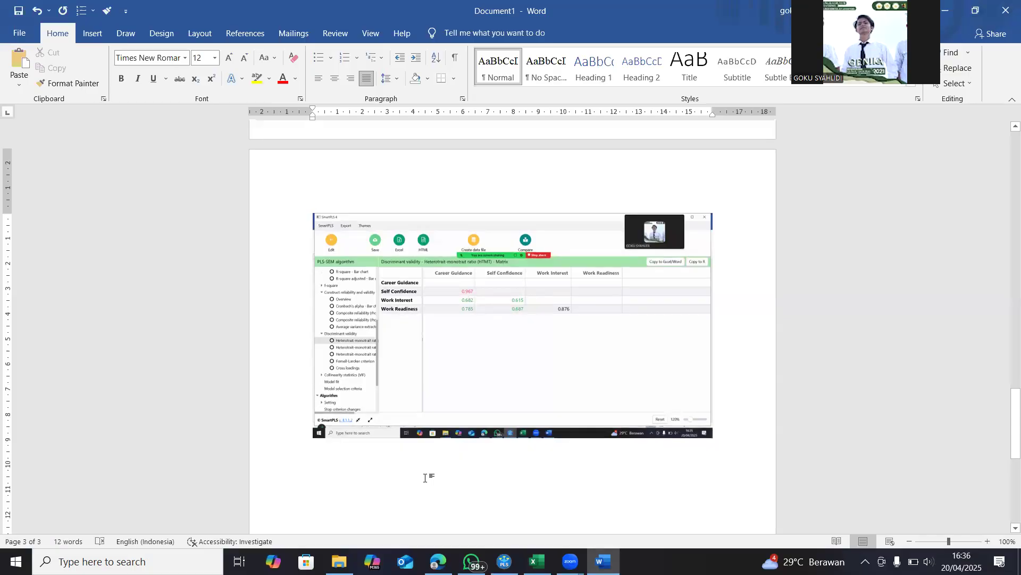
type("Model fit")
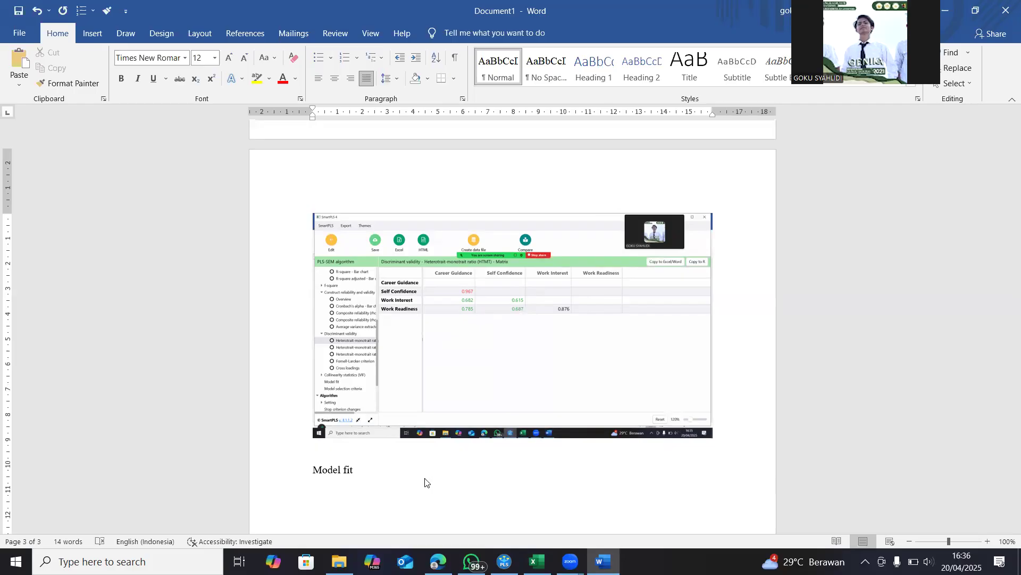
key("ctrl+v")
key("Return")
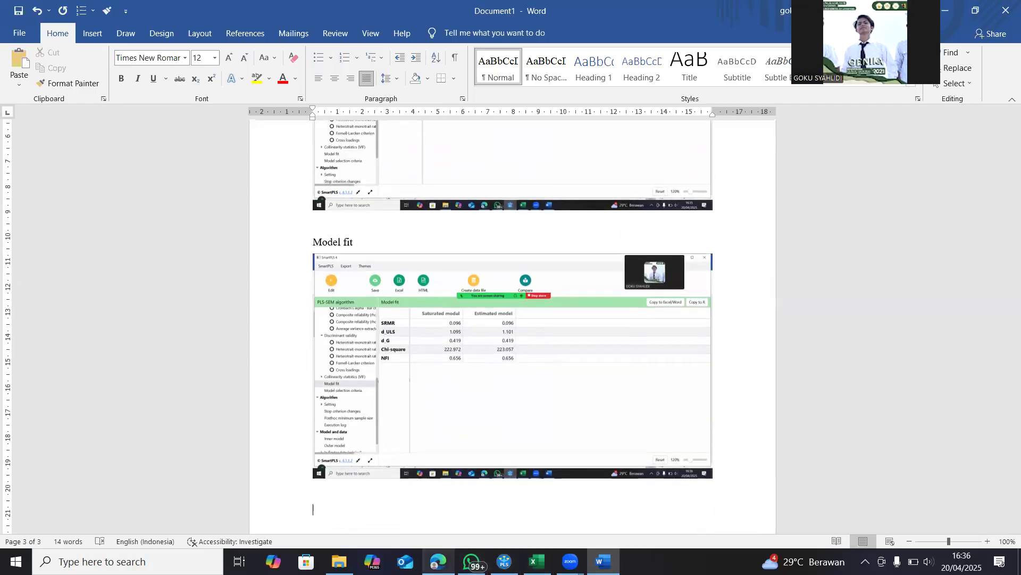
Switch to SmartPLS, try to save the PLS-SEM results report, and return to the model diagram
mouse_move(505, 562)
left_click(502, 527)
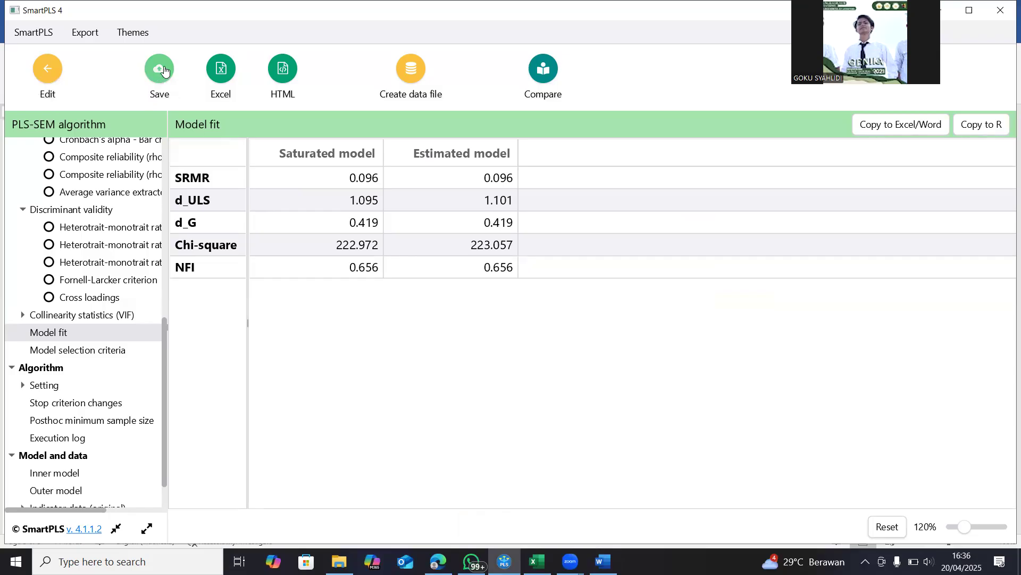
left_click(160, 70)
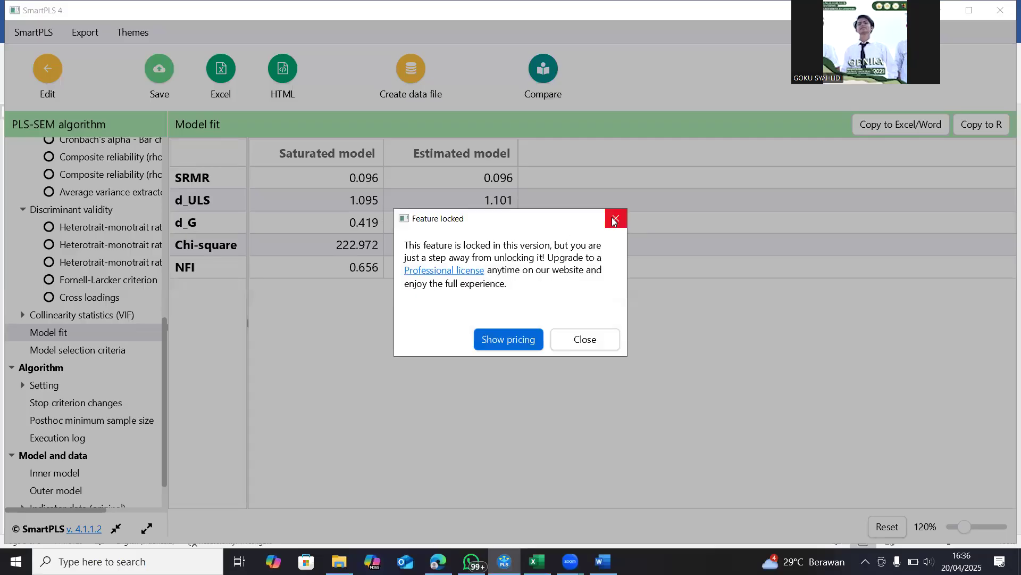
left_click(582, 345)
left_click(47, 80)
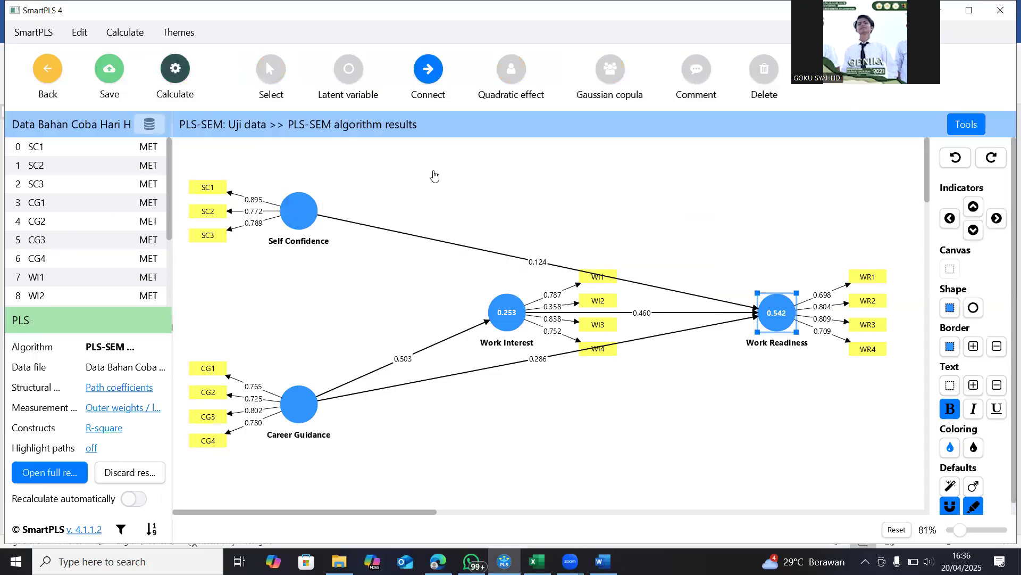
Run Bootstrapping on the model with 5000 subsamples, percentile bootstrap, a two-tailed test and 0.05 significance level, opening the report
left_click(178, 86)
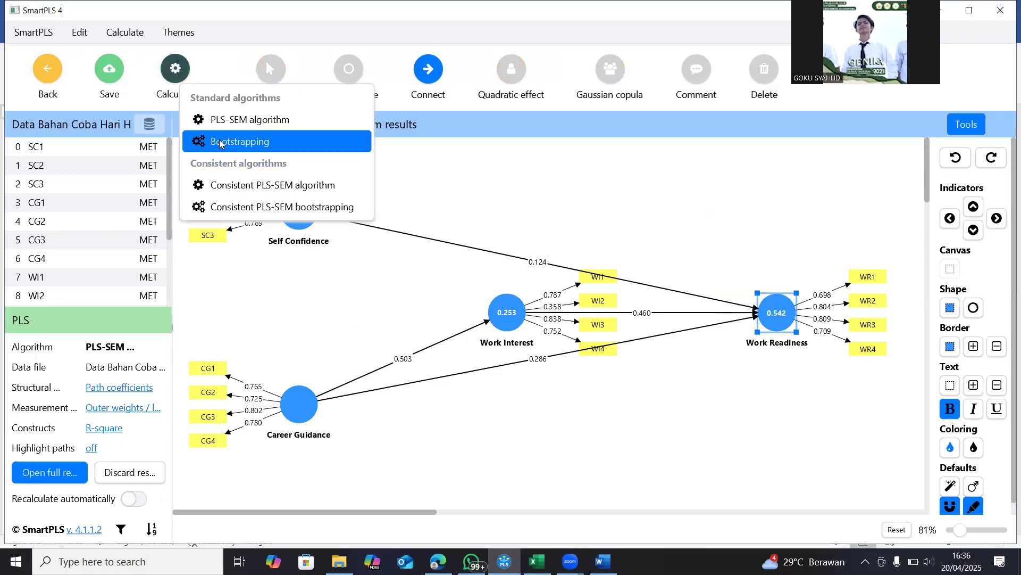
left_click(220, 142)
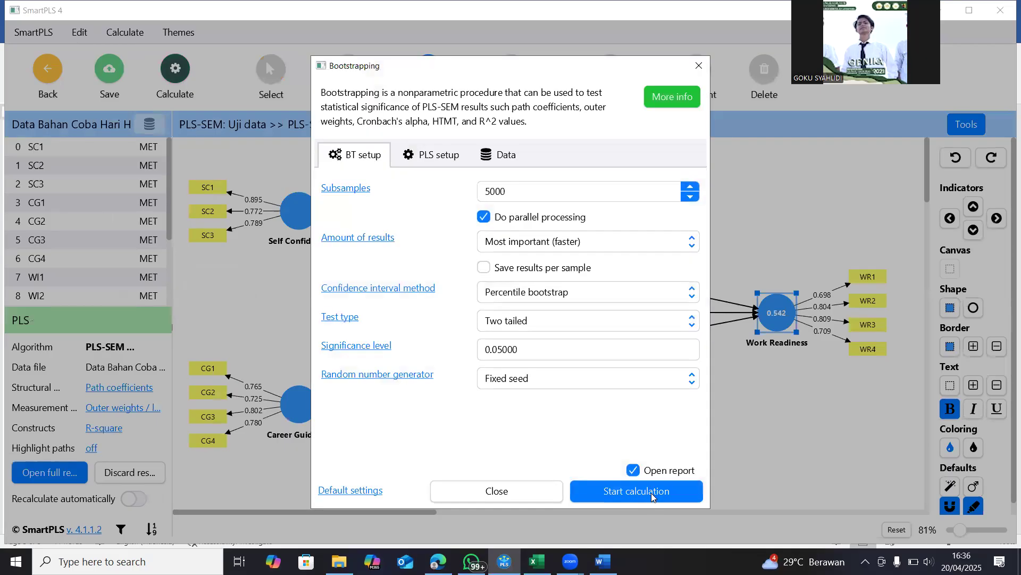
left_click(654, 496)
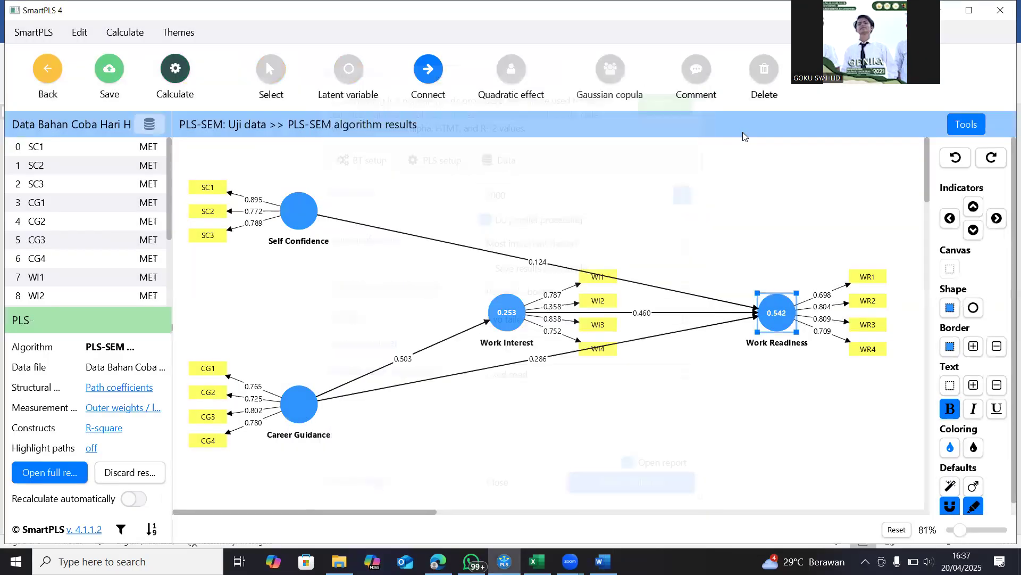
left_click(174, 74)
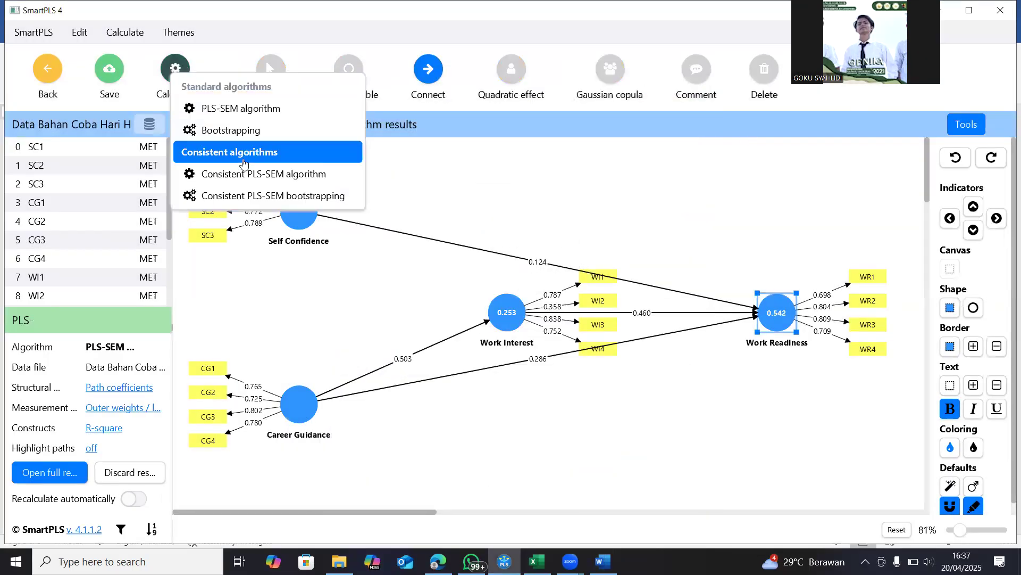
left_click(232, 131)
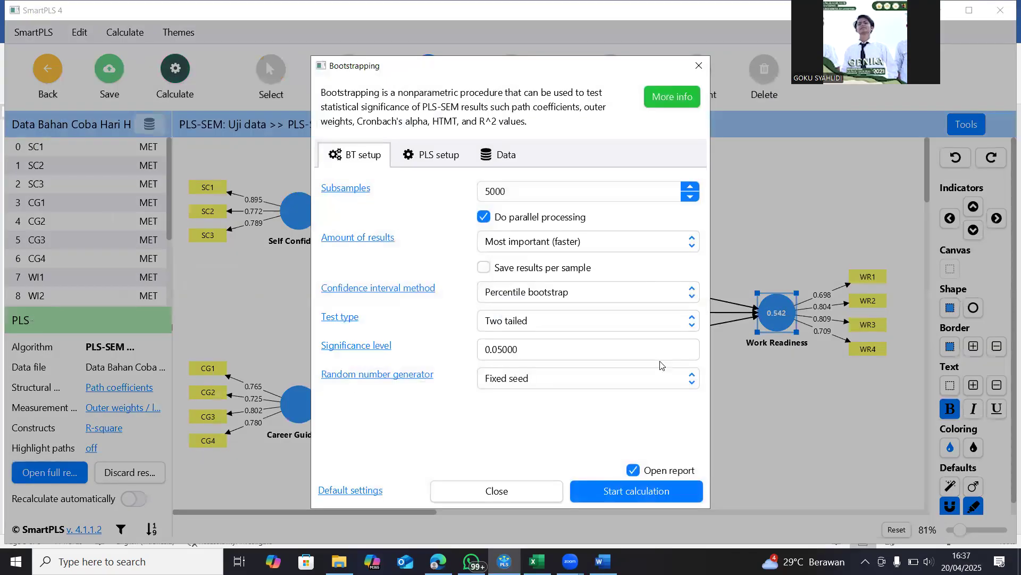
left_click(654, 496)
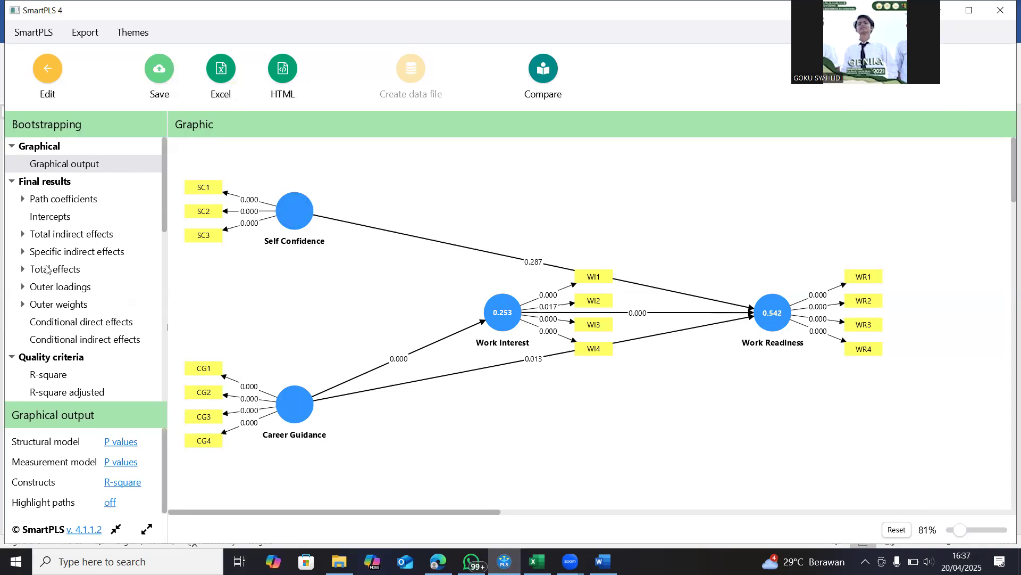
Display the bootstrapped path coefficients with T and p values, zoom the table out to 105%, and capture a screenshot of it
left_click(61, 200)
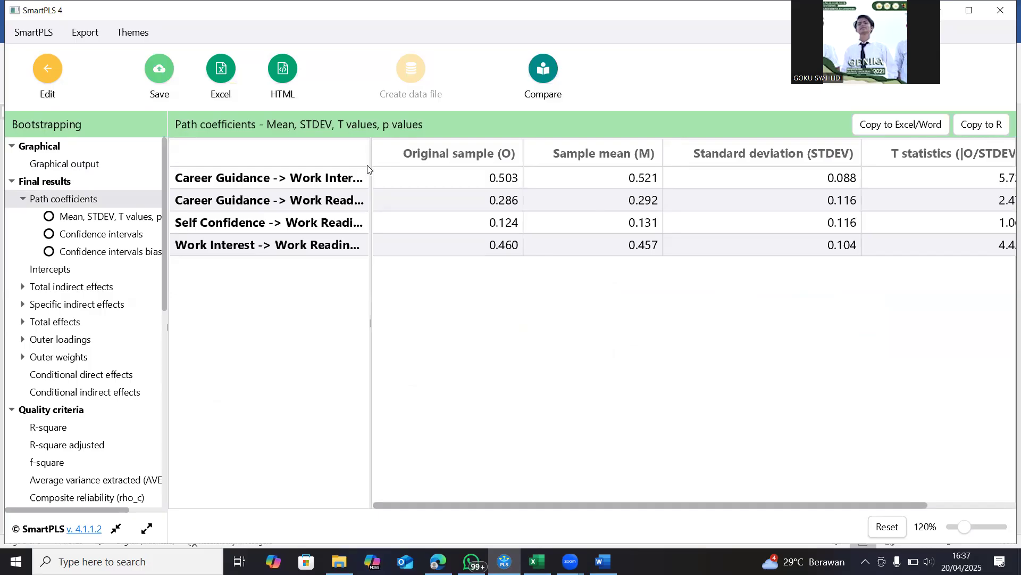
left_click_drag(370, 152, 393, 152)
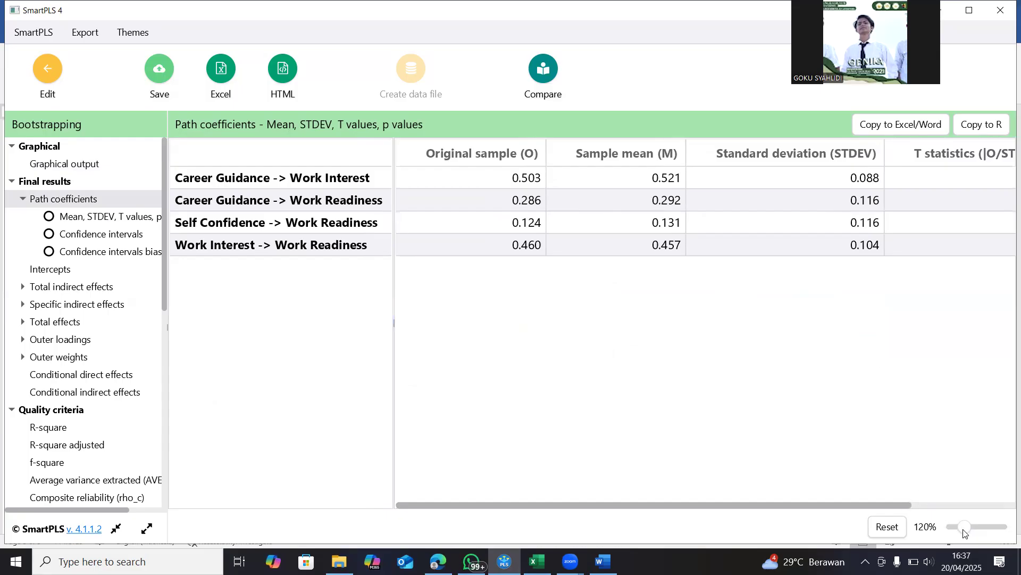
left_click_drag(964, 529, 964, 533)
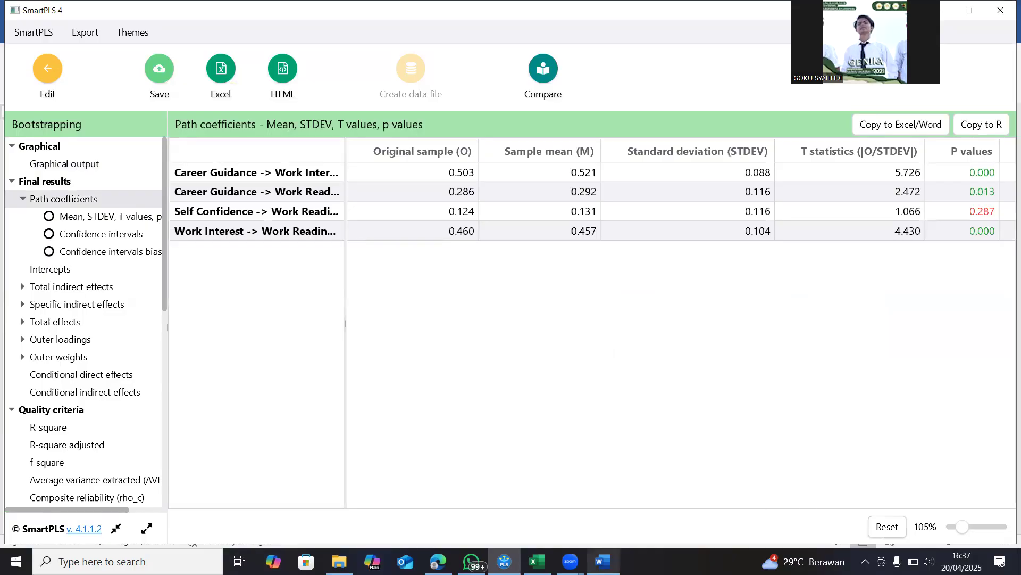
Switch to the Word document and add the lines "Hipotesis" and "Path Coeefesien" below the model fit image
left_click(604, 562)
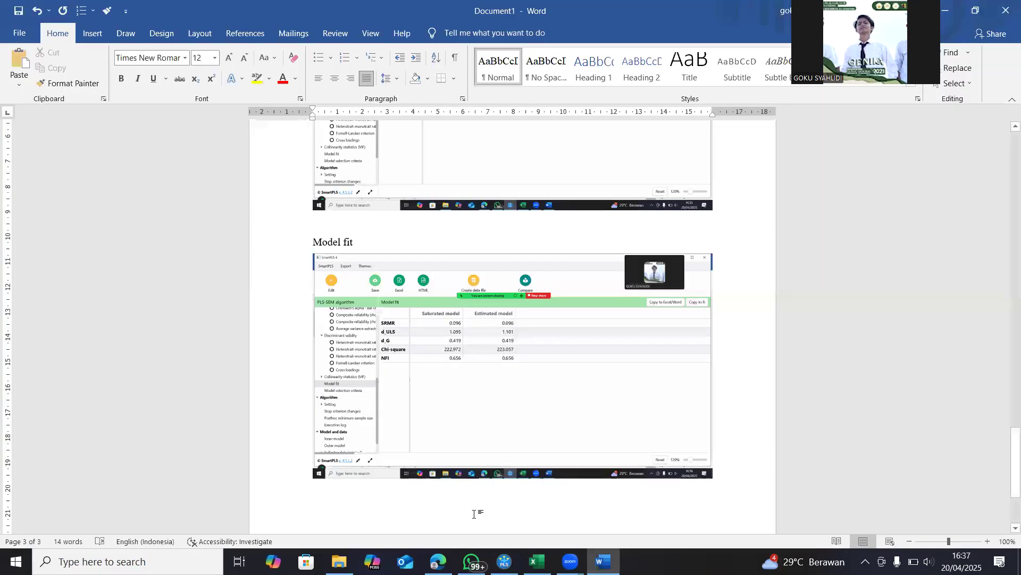
type("H")
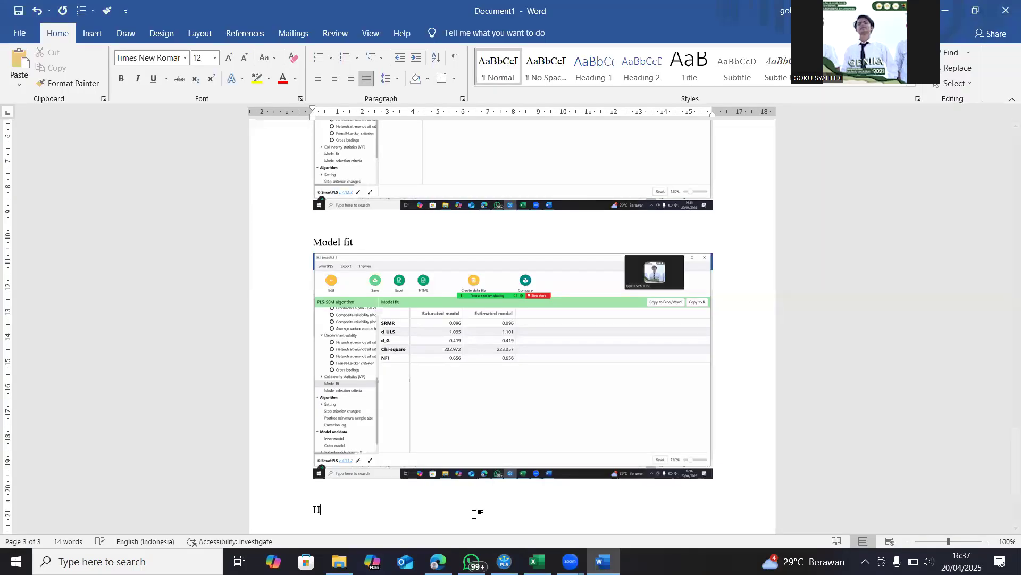
type("ipotesis")
key("Return")
type("Patch")
key("BackSpace")
key("BackSpace")
key("BackSpace")
type("h Co")
key("BackSpace")
type("Coeefesien")
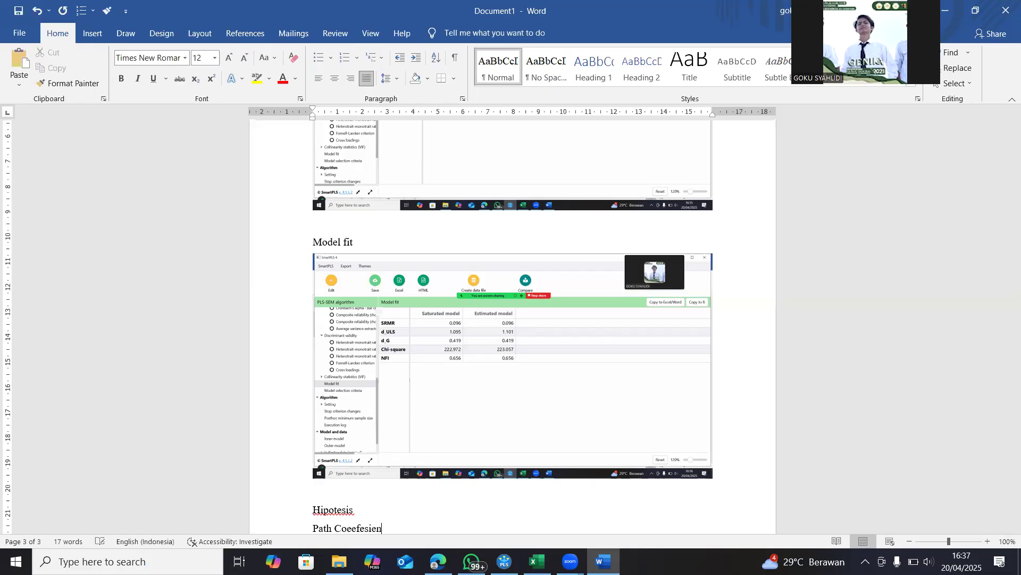
Insert blank lines above the "Hipotesis" heading to push it and the line below onto a new page
scroll(585, 433, "down", 2)
scroll(585, 433, "down", 3)
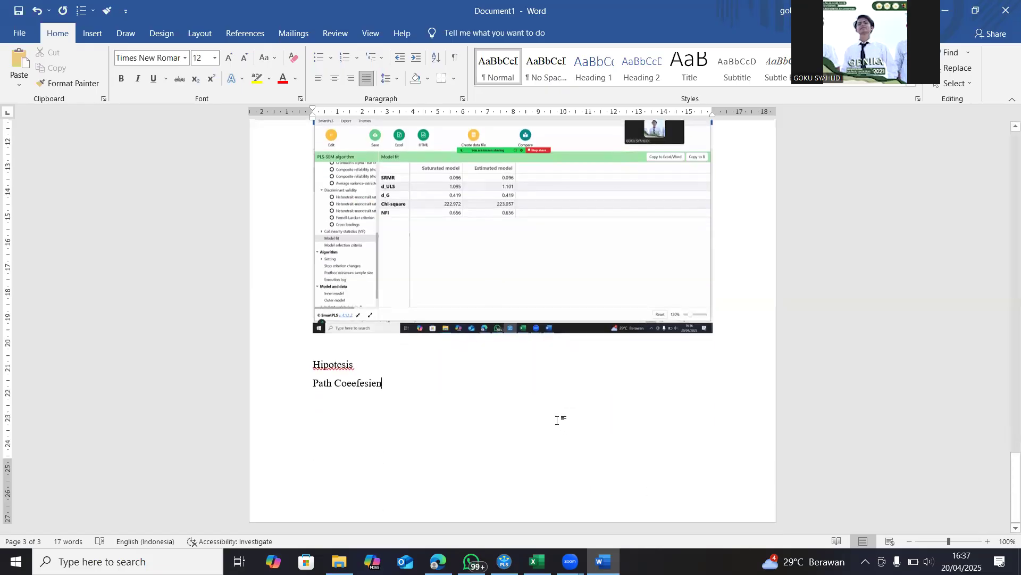
left_click(342, 351)
key("Return")
key("Return")
key("Return")
key("Return")
key("Return")
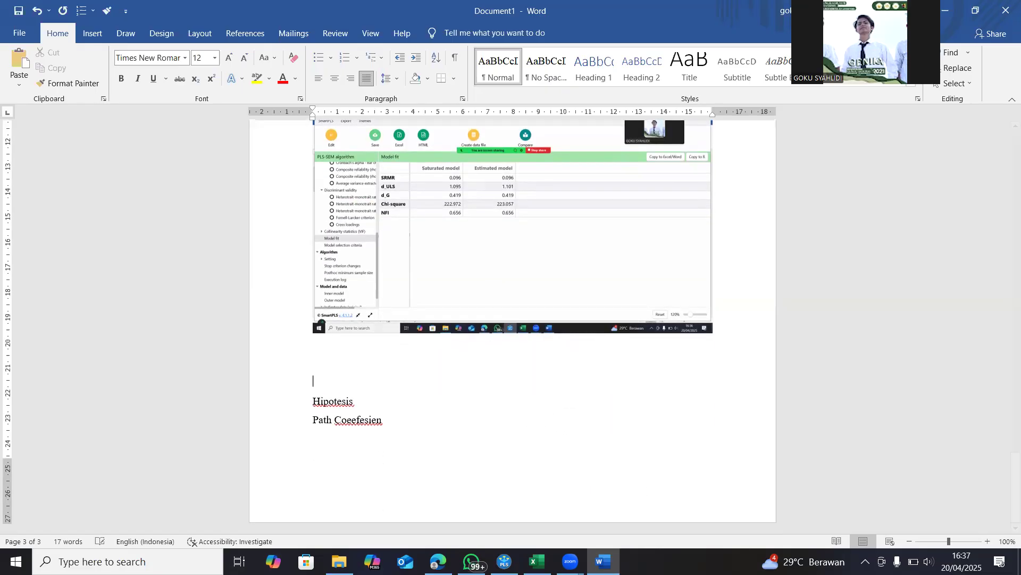
scroll(354, 352, "down", 4)
scroll(354, 351, "down", 8)
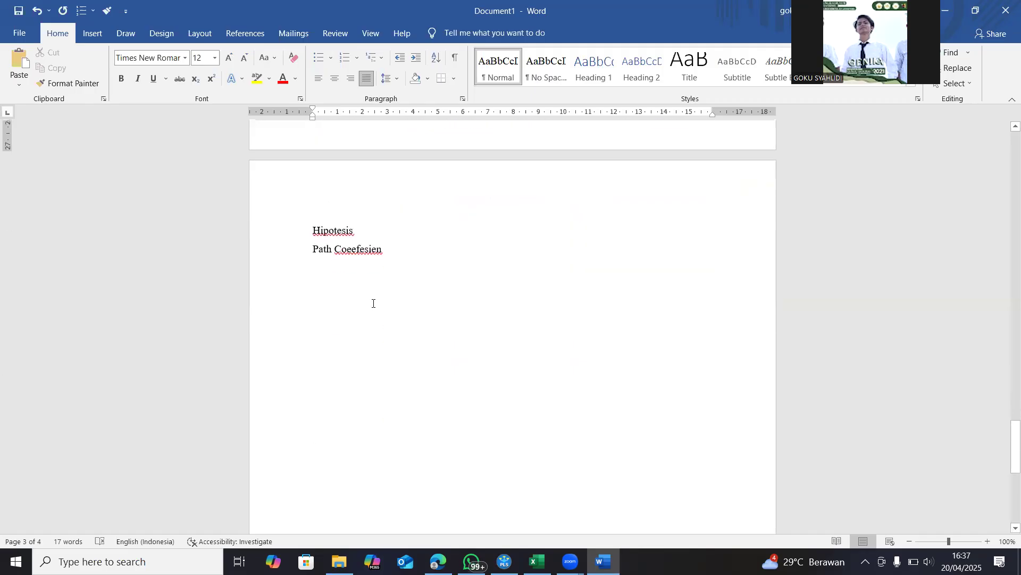
Paste the path coefficients screenshot under "Path Coeefesien" and add blank lines below it
left_click(385, 277)
key("Return")
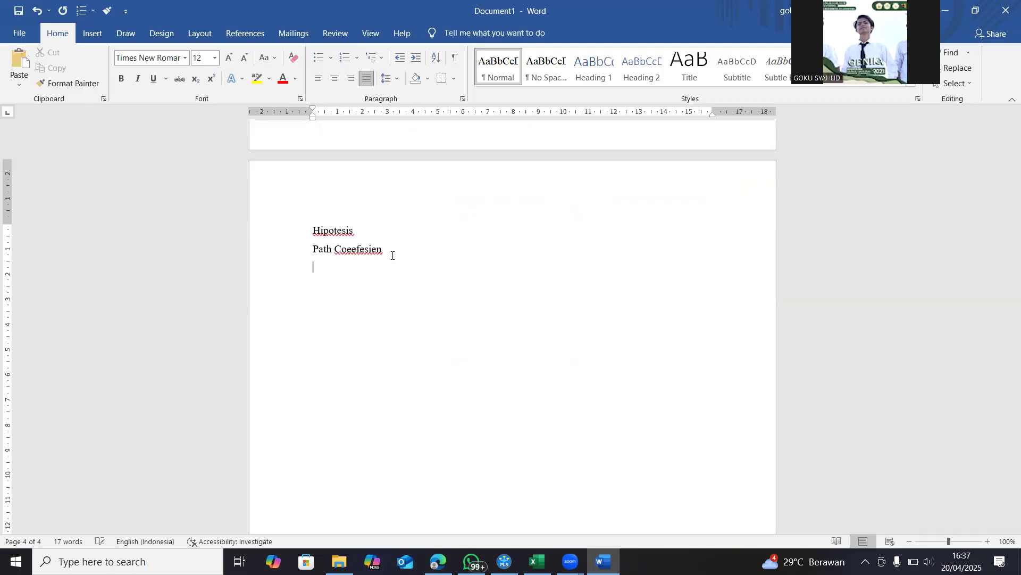
key("ctrl+v")
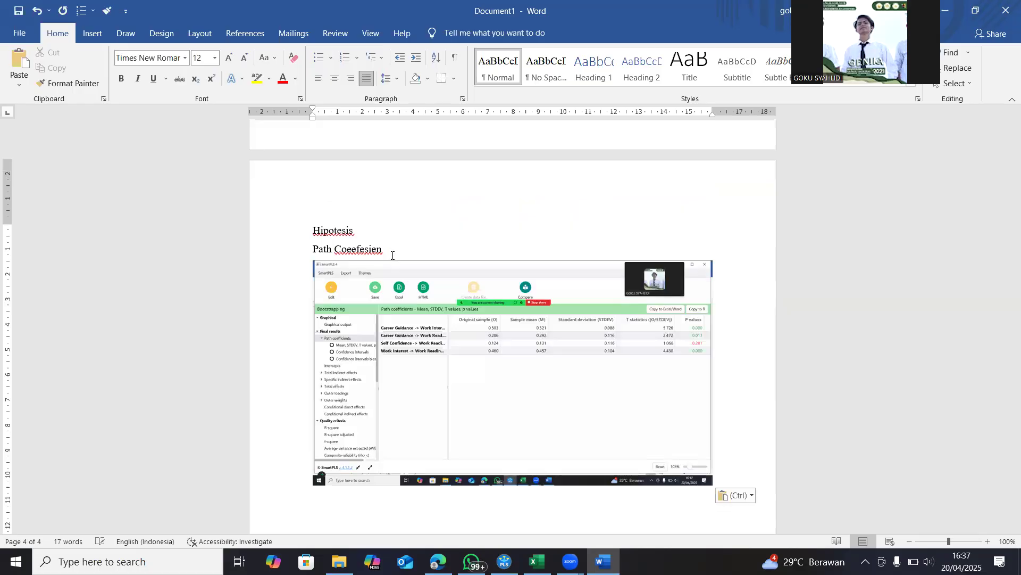
key("Return")
key("Return")
Capture the bootstrapped specific indirect effects table in SmartPLS and paste it into the Word document under a new line "Spesific indirect effect"
left_click(506, 559)
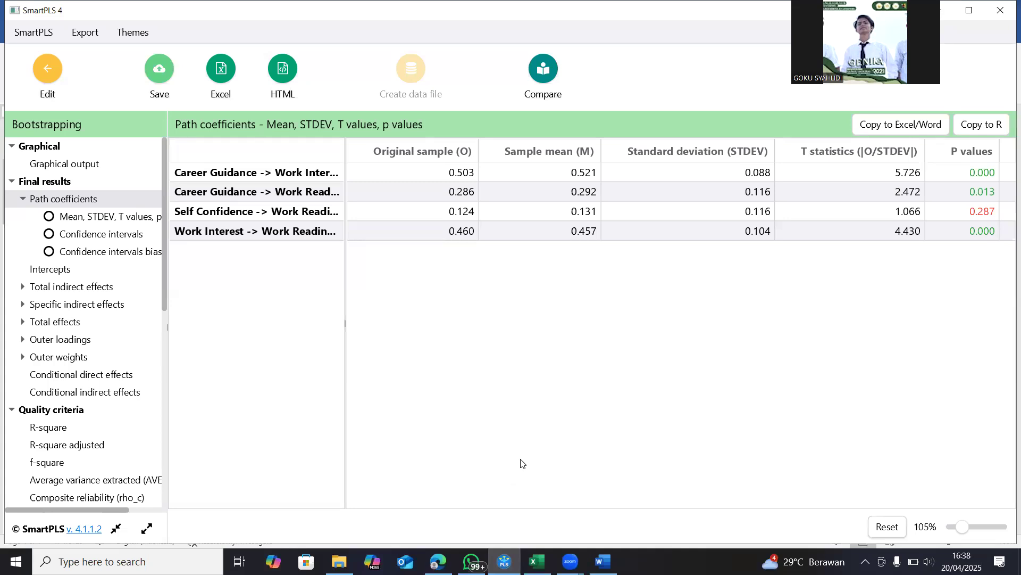
left_click(60, 308)
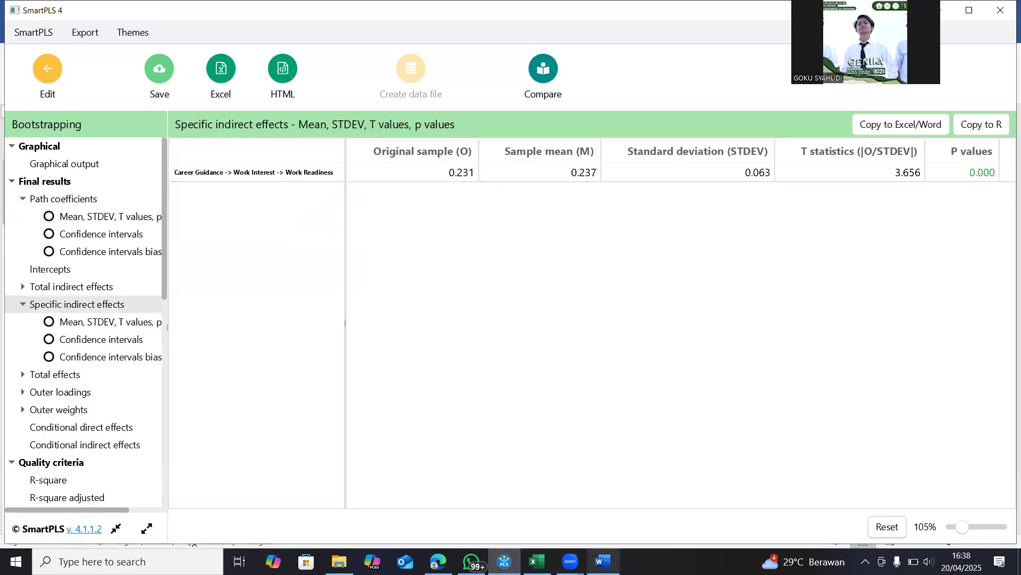
left_click(603, 561)
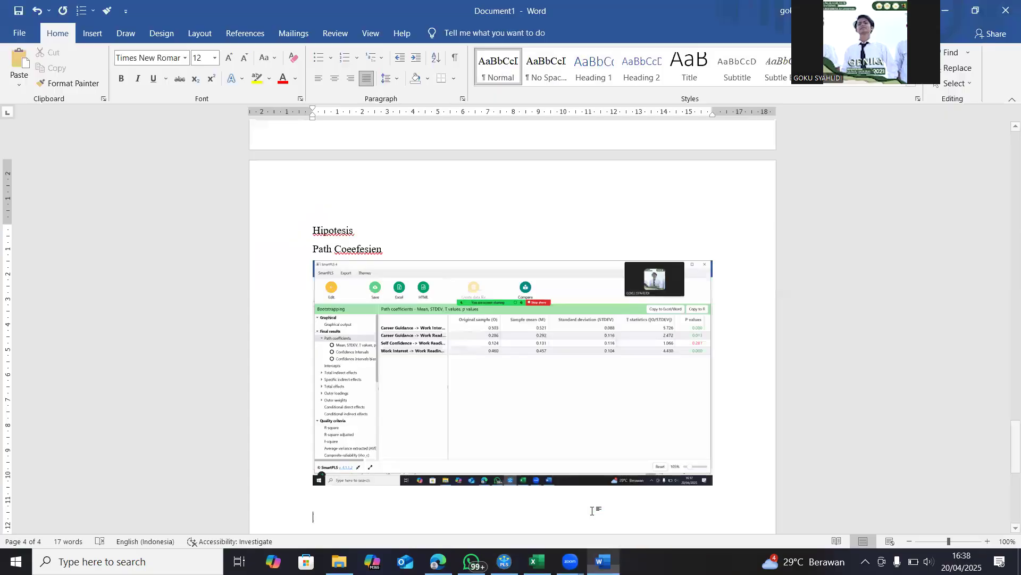
type("Spesi")
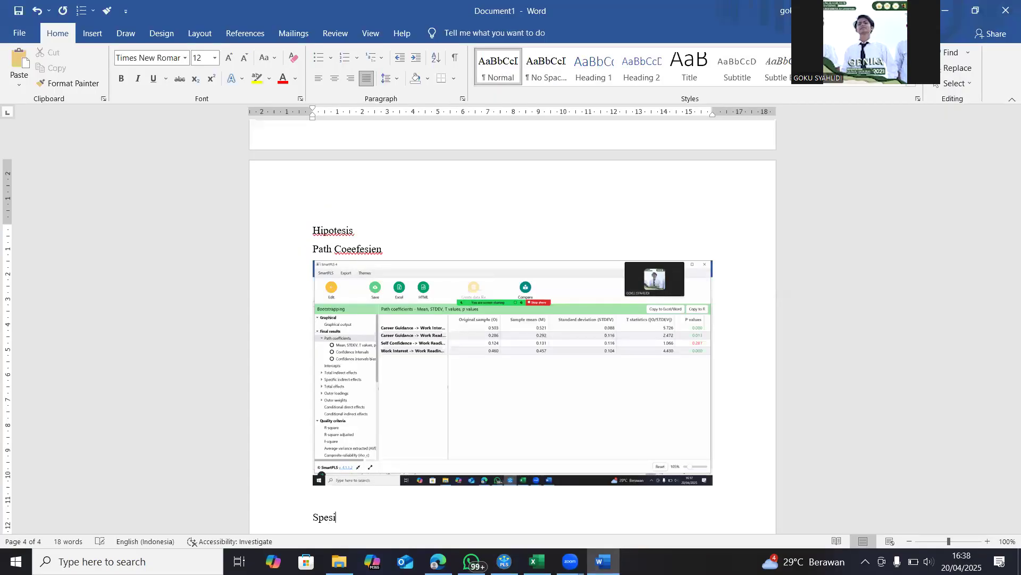
type("fic indirect effect")
key("Return")
key("ctrl+v")
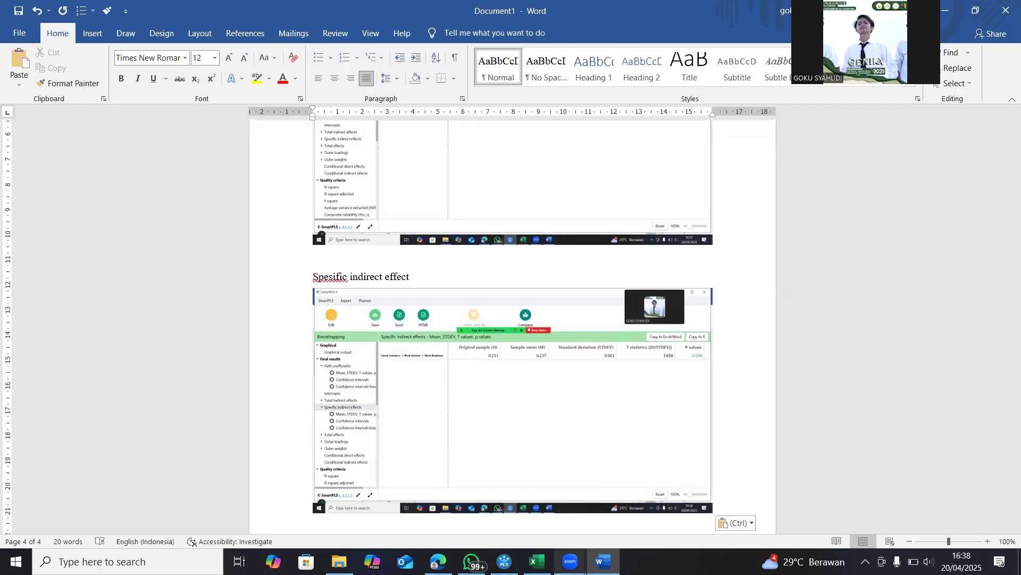
Switch back to SmartPLS and display the bootstrapped path coefficients to examine the p value of each path
mouse_move(505, 561)
left_click(445, 458)
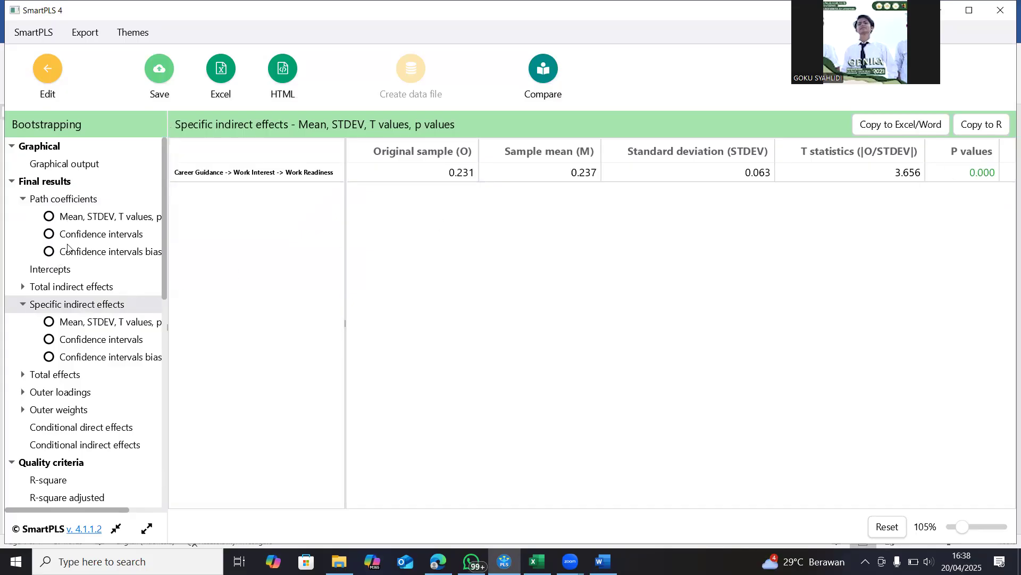
left_click(71, 207)
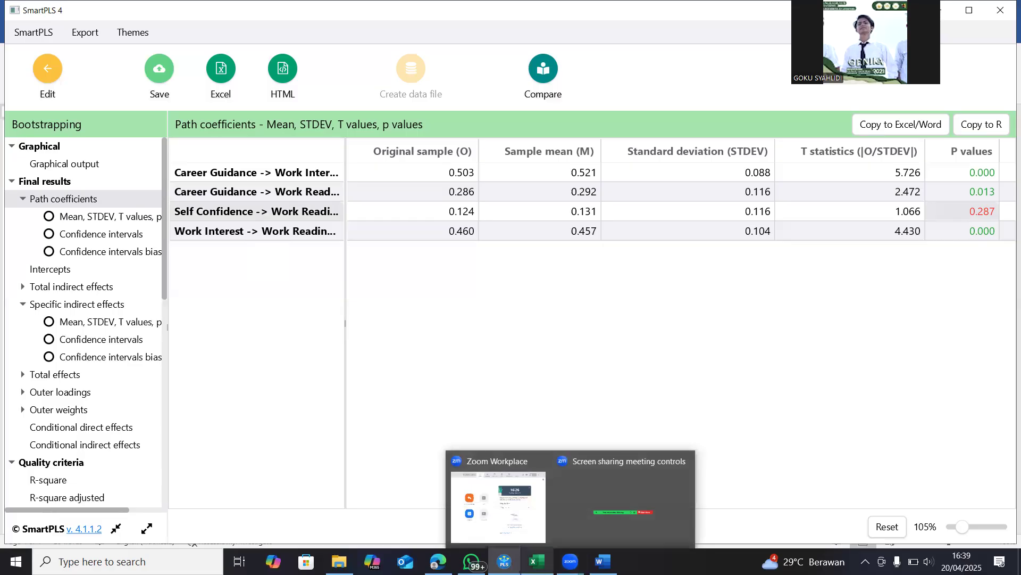
Switch to the Excel data sheet and fill columns A to C (SC1–SC3) and L to O (WR1–WR4) with green
left_click(537, 561)
scroll(265, 280, "up", 7)
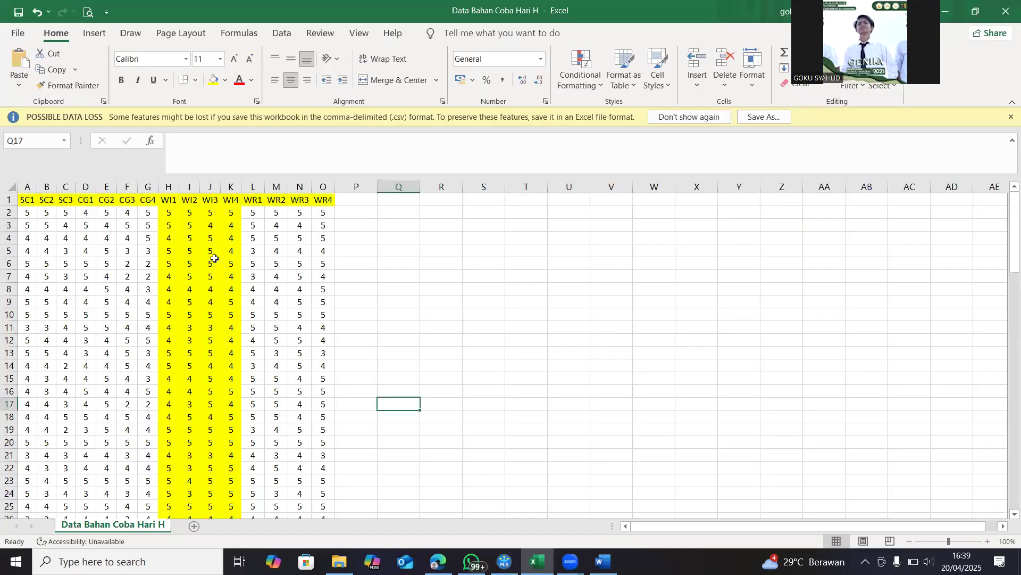
left_click_drag(22, 187, 66, 186)
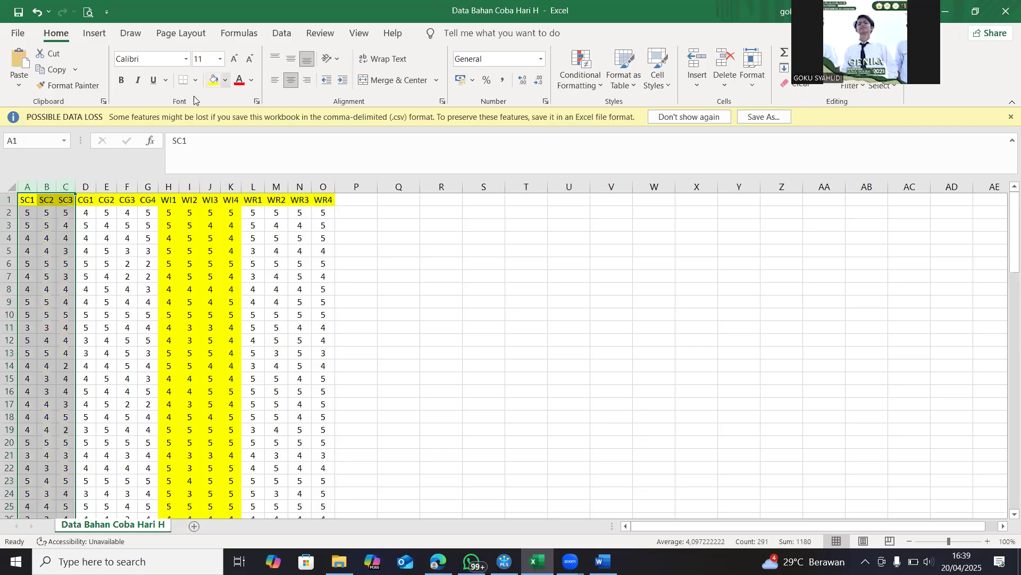
left_click(225, 80)
left_click(255, 203)
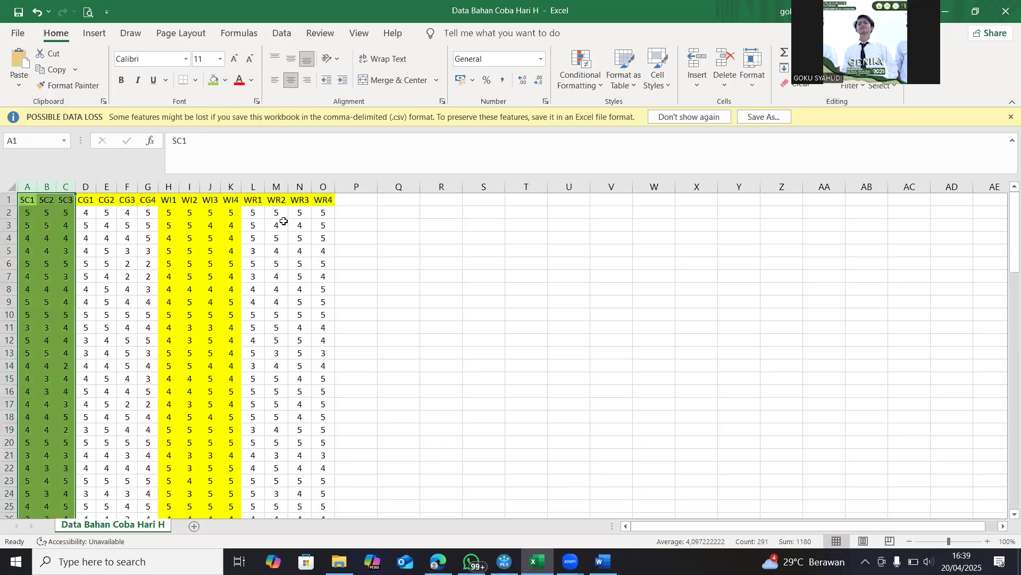
left_click(253, 187)
left_click(323, 186, "shift")
left_click(210, 78)
left_click(418, 214)
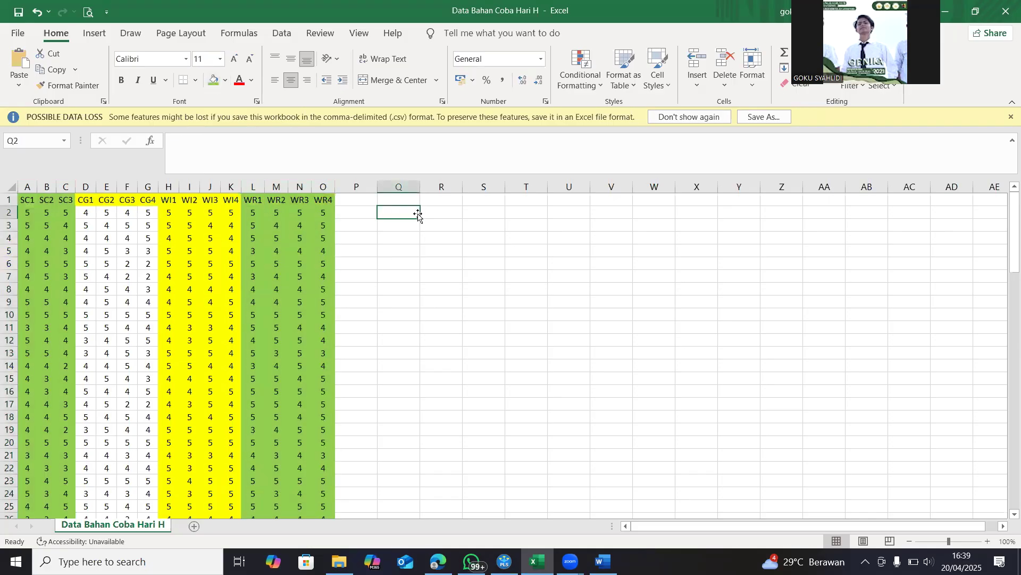
Enter the example values 4 in R3, 5 in S3 and 45 in U3 beside the response data
left_click(457, 226)
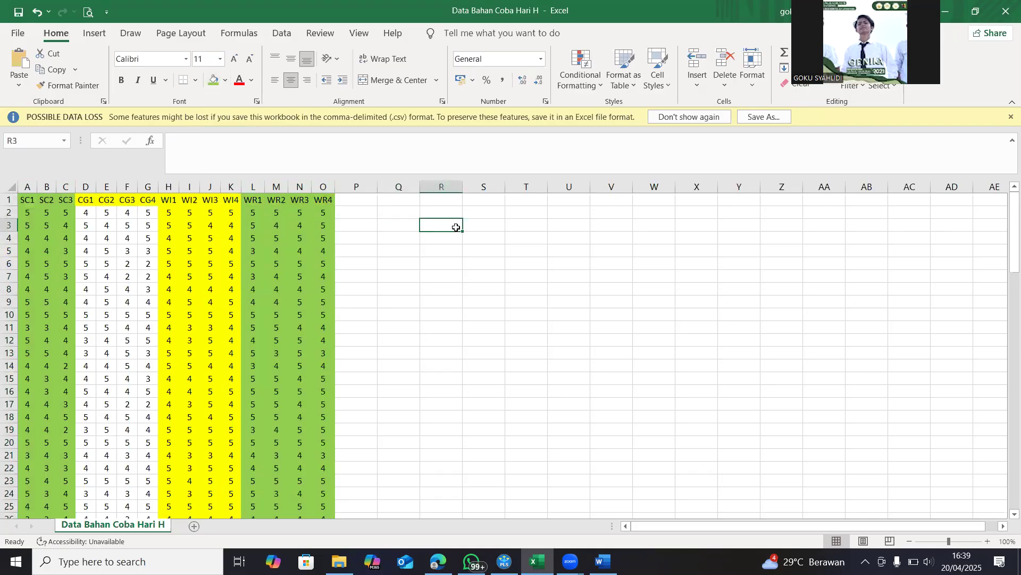
type("4")
key("Tab")
type("5")
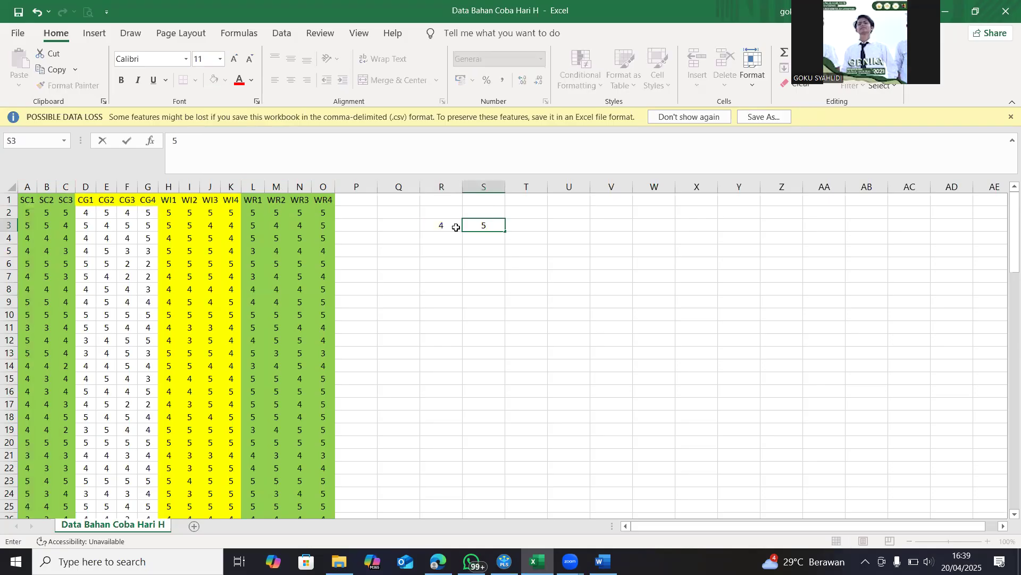
key("Tab")
key("Tab")
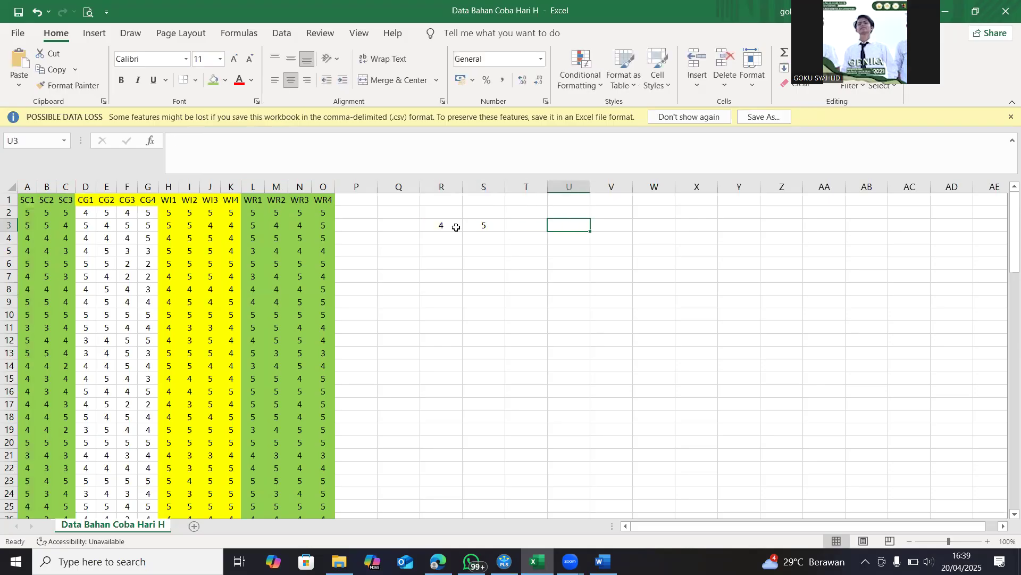
type("45")
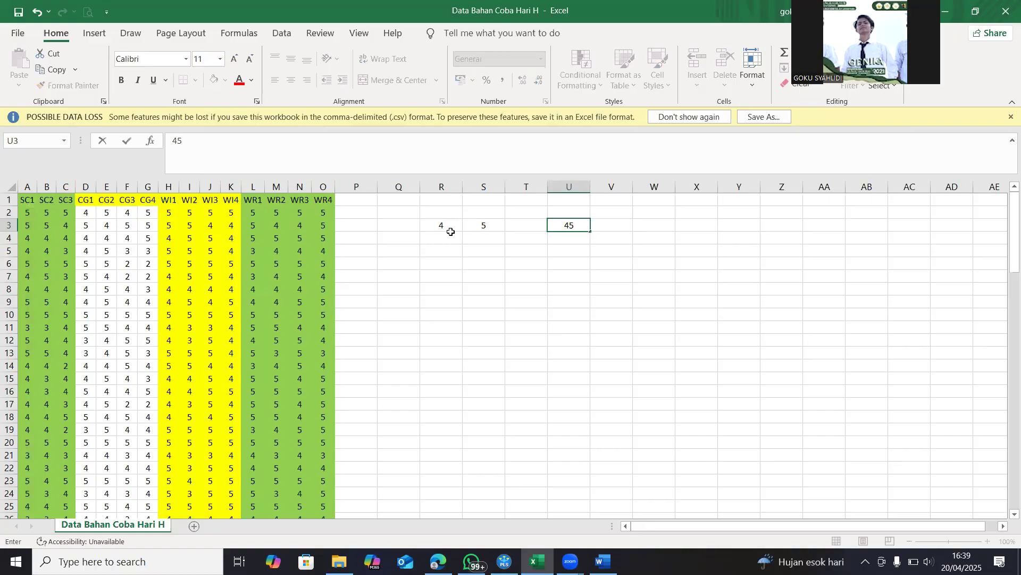
Enter a second row of example values: 4 in R5, 5 in S5, 1 in U5 and 2 in V5
left_click(445, 247)
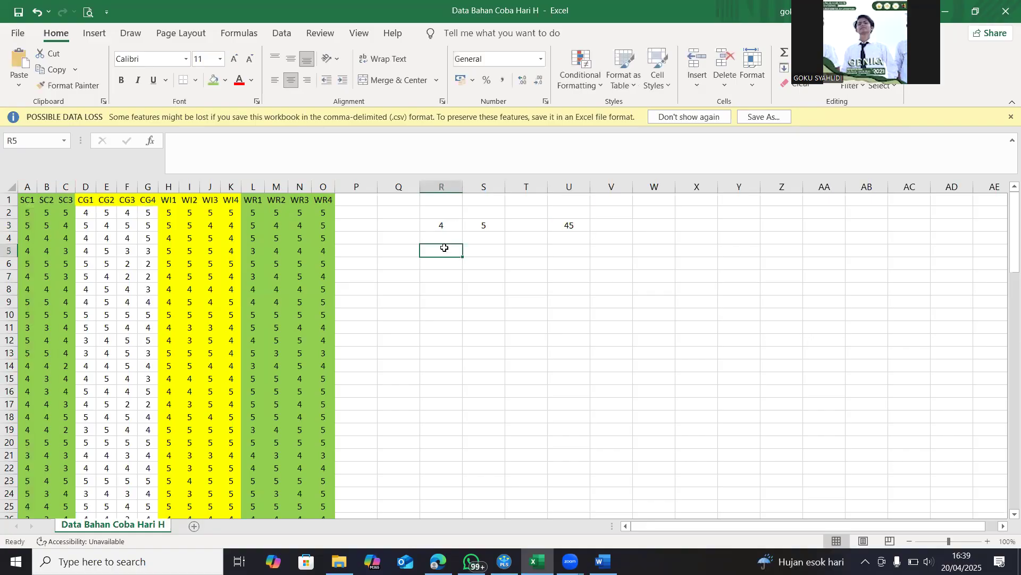
type("45")
key("BackSpace")
key("BackSpace")
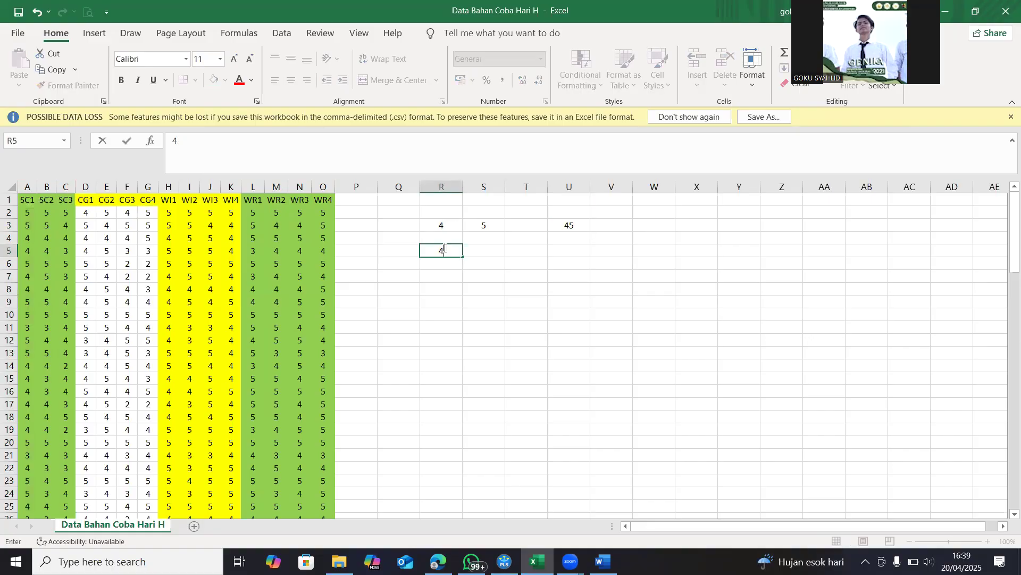
key("Tab")
type("5")
key("Tab")
key("Tab")
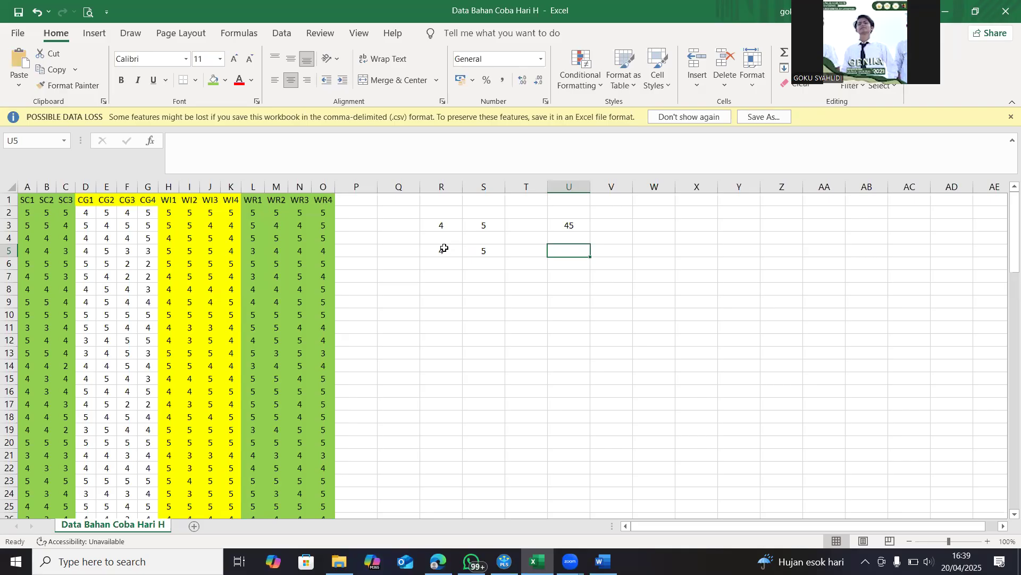
type("1")
key("Tab")
type("2")
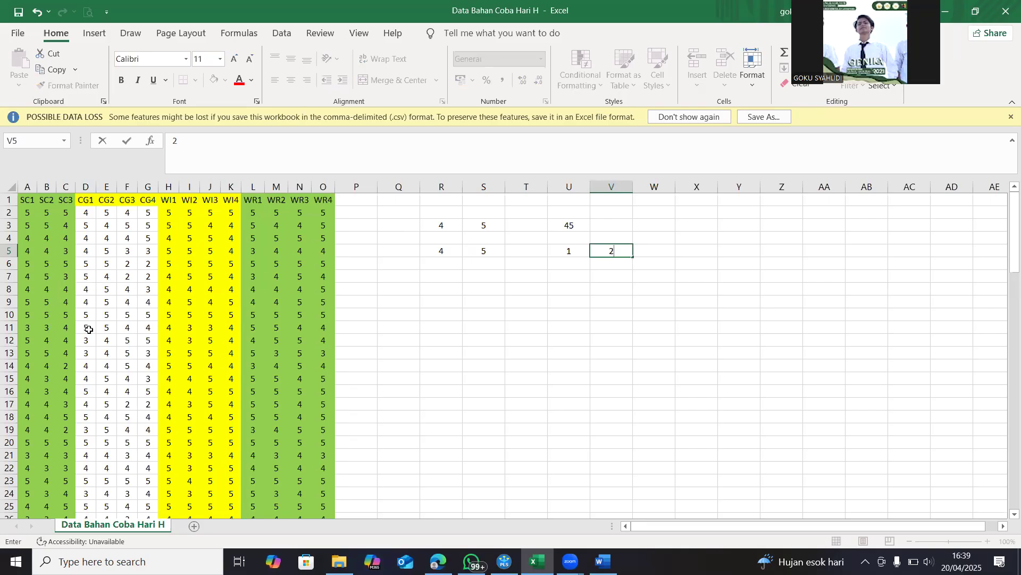
Delete the respondent data in row 11 of the sheet
left_click(9, 327)
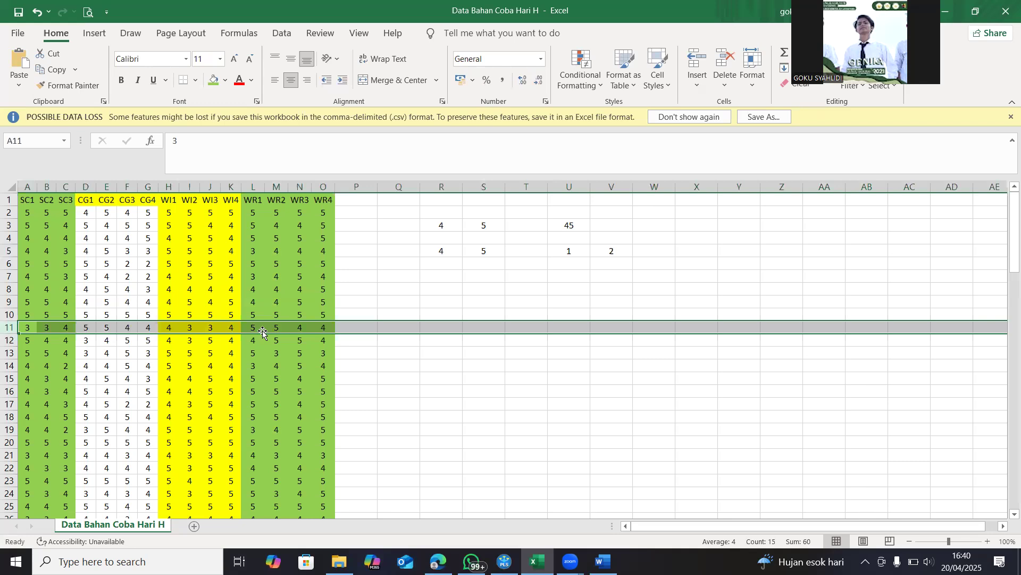
right_click(8, 327)
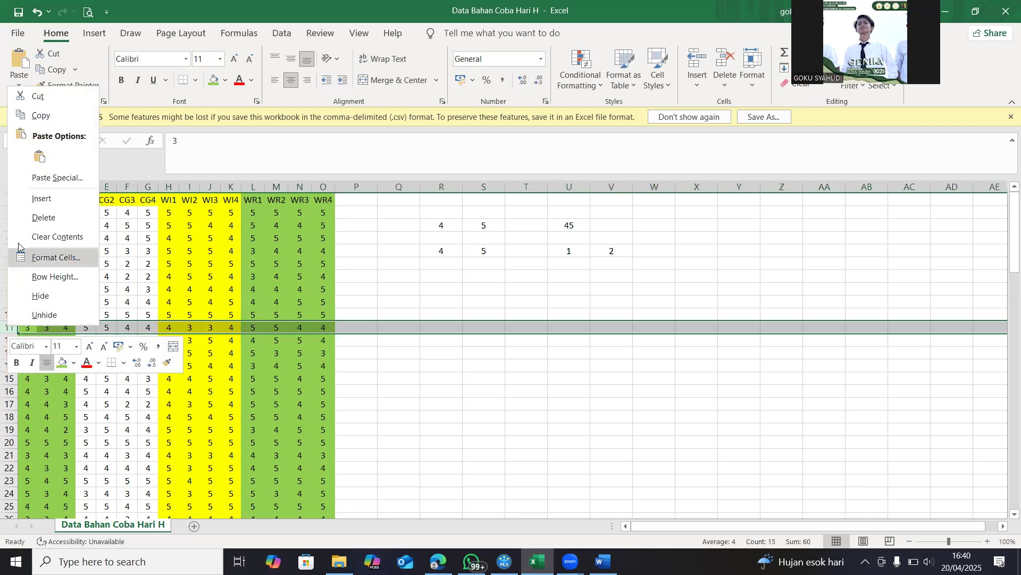
left_click(26, 220)
left_click(495, 305)
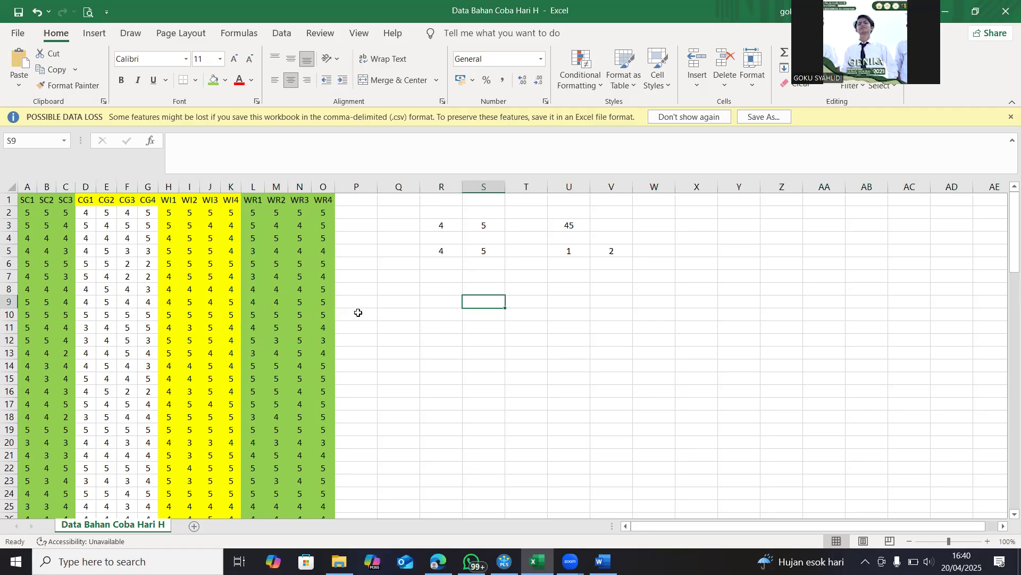
Select row 25 and look over the surrounding responses for further respondents that could be removed
left_click(8, 506)
scroll(234, 399, "down", 5)
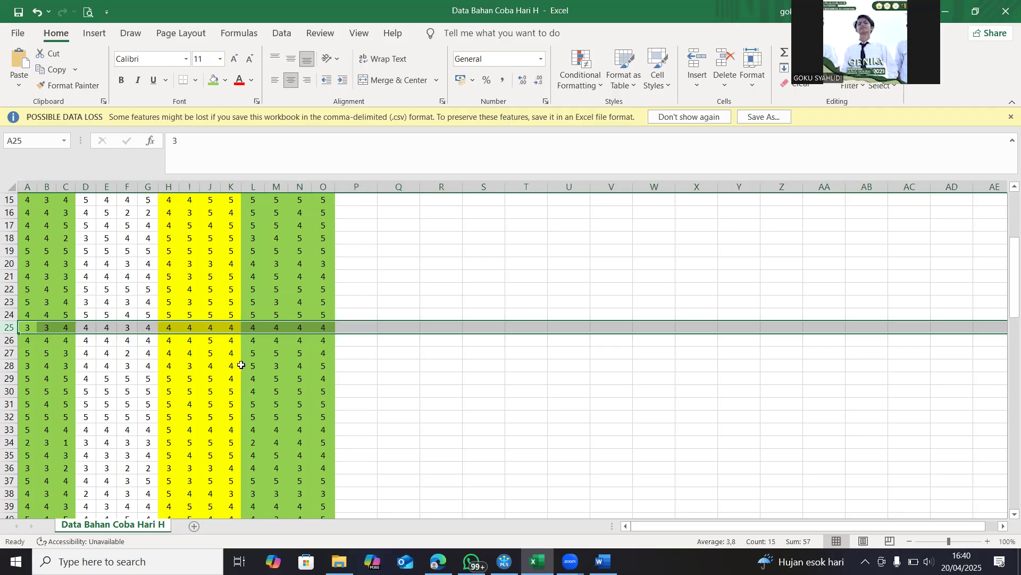
scroll(545, 307, "up", 5)
left_click(545, 307)
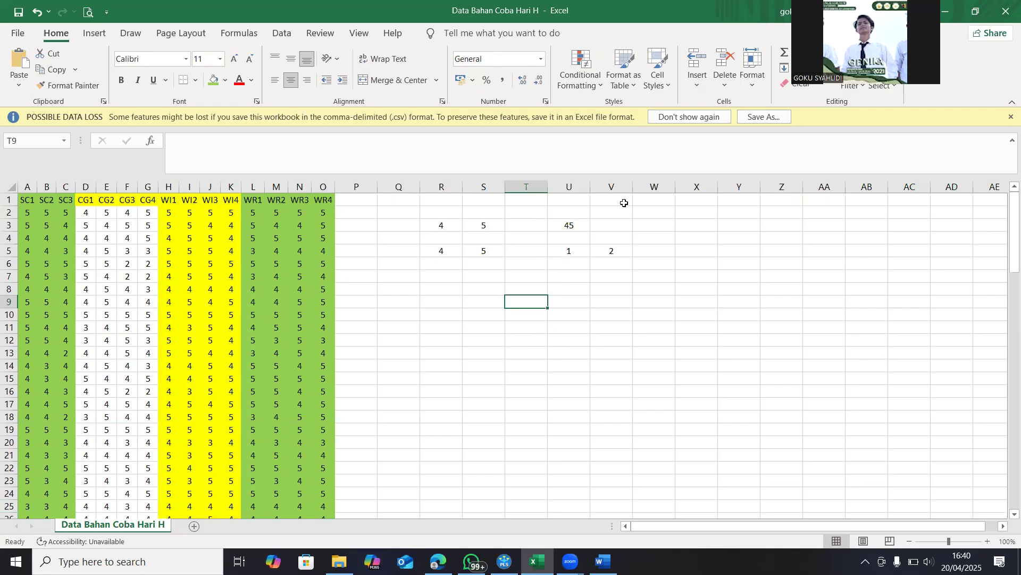
left_click(780, 68)
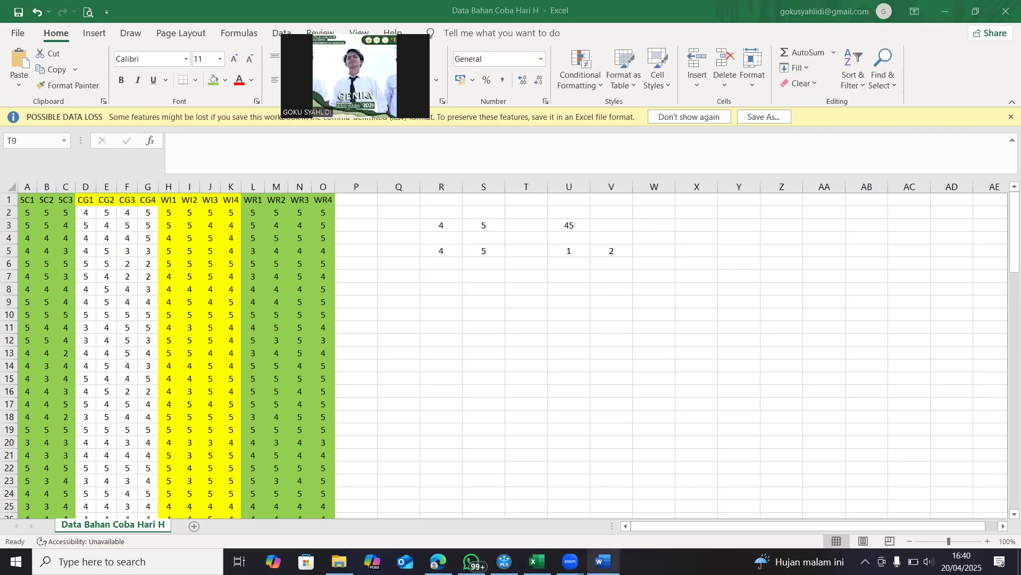
Switch to the Word document and review it from the conceptual framework image at its beginning
left_click(602, 561)
scroll(520, 412, "up", 10)
scroll(510, 381, "up", 15)
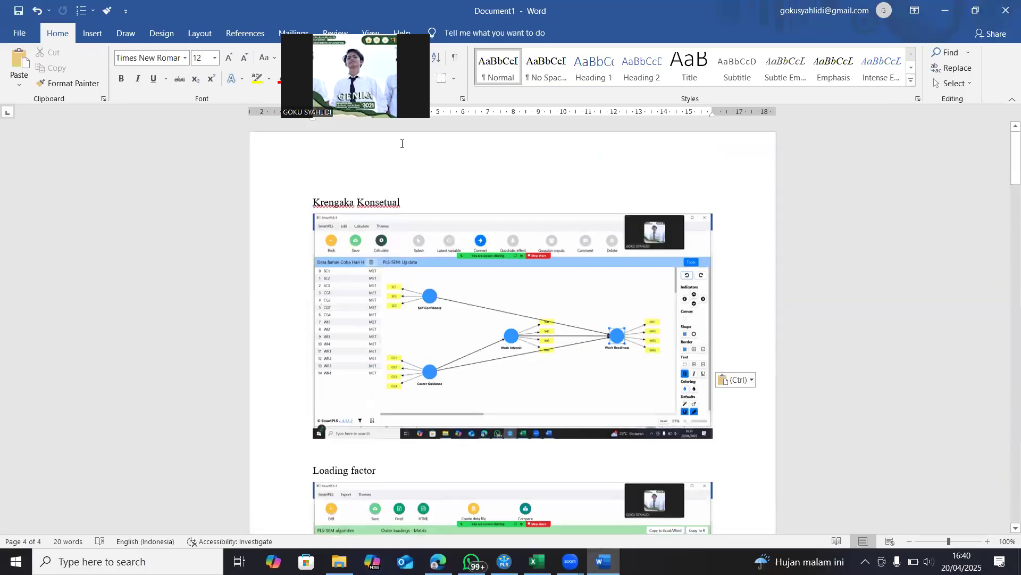